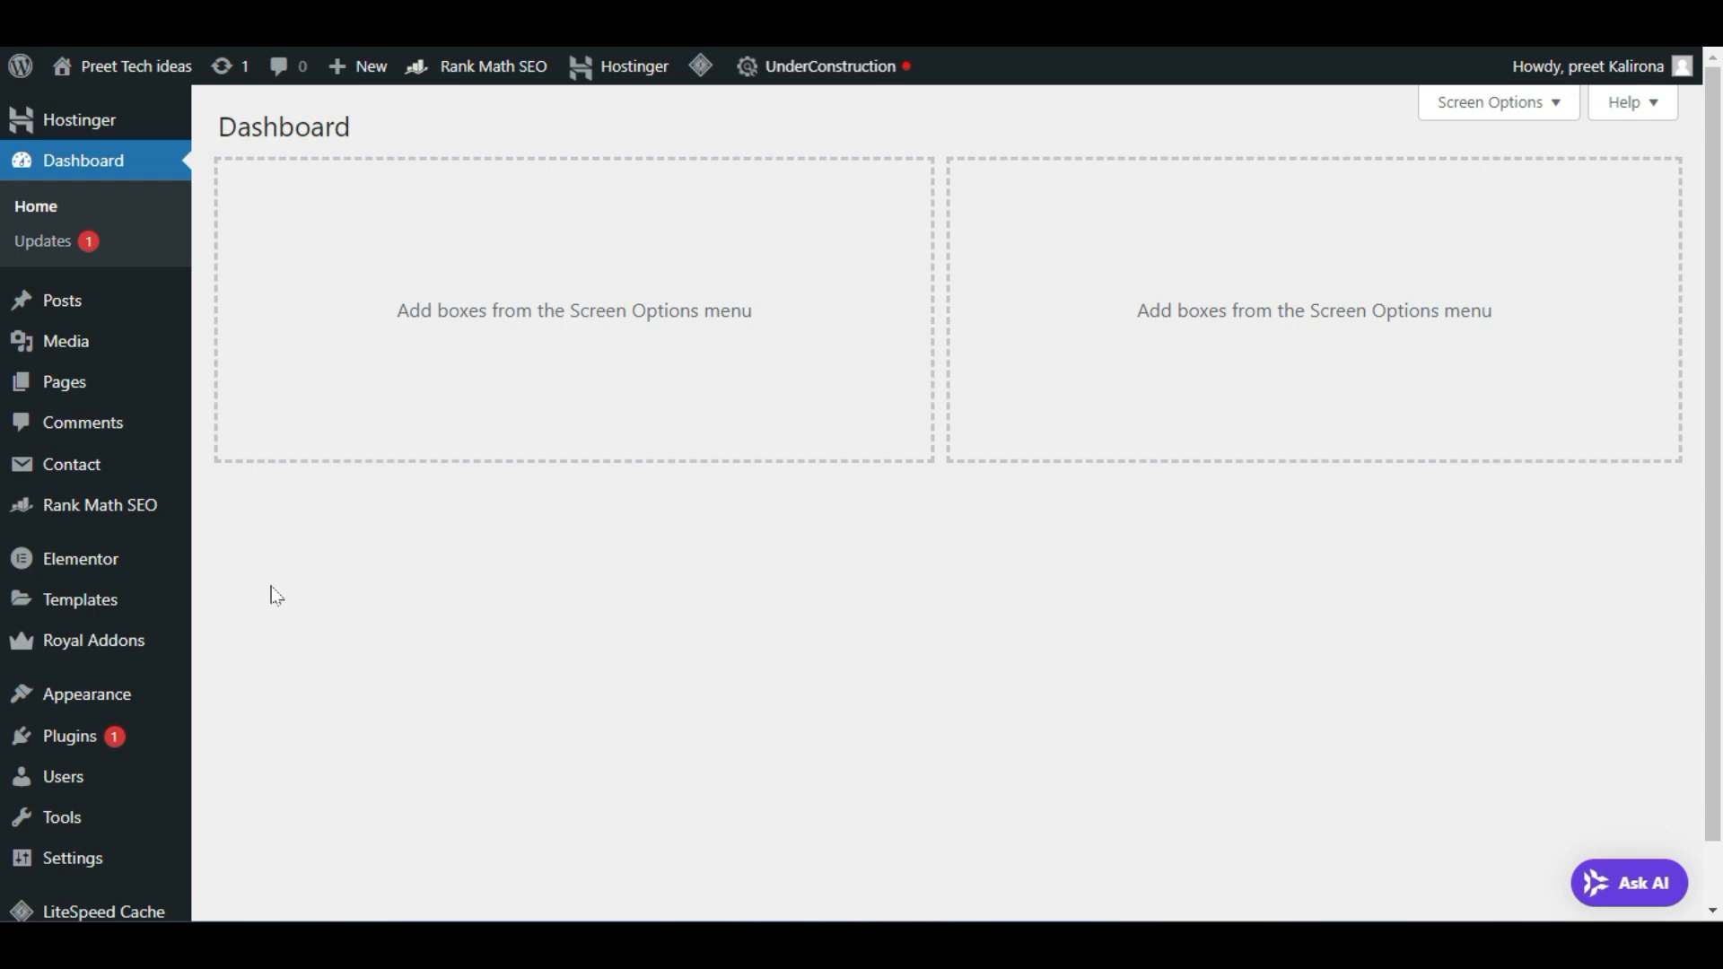
Create a new page titled "homepage" and publish it
mouse_move(104, 579)
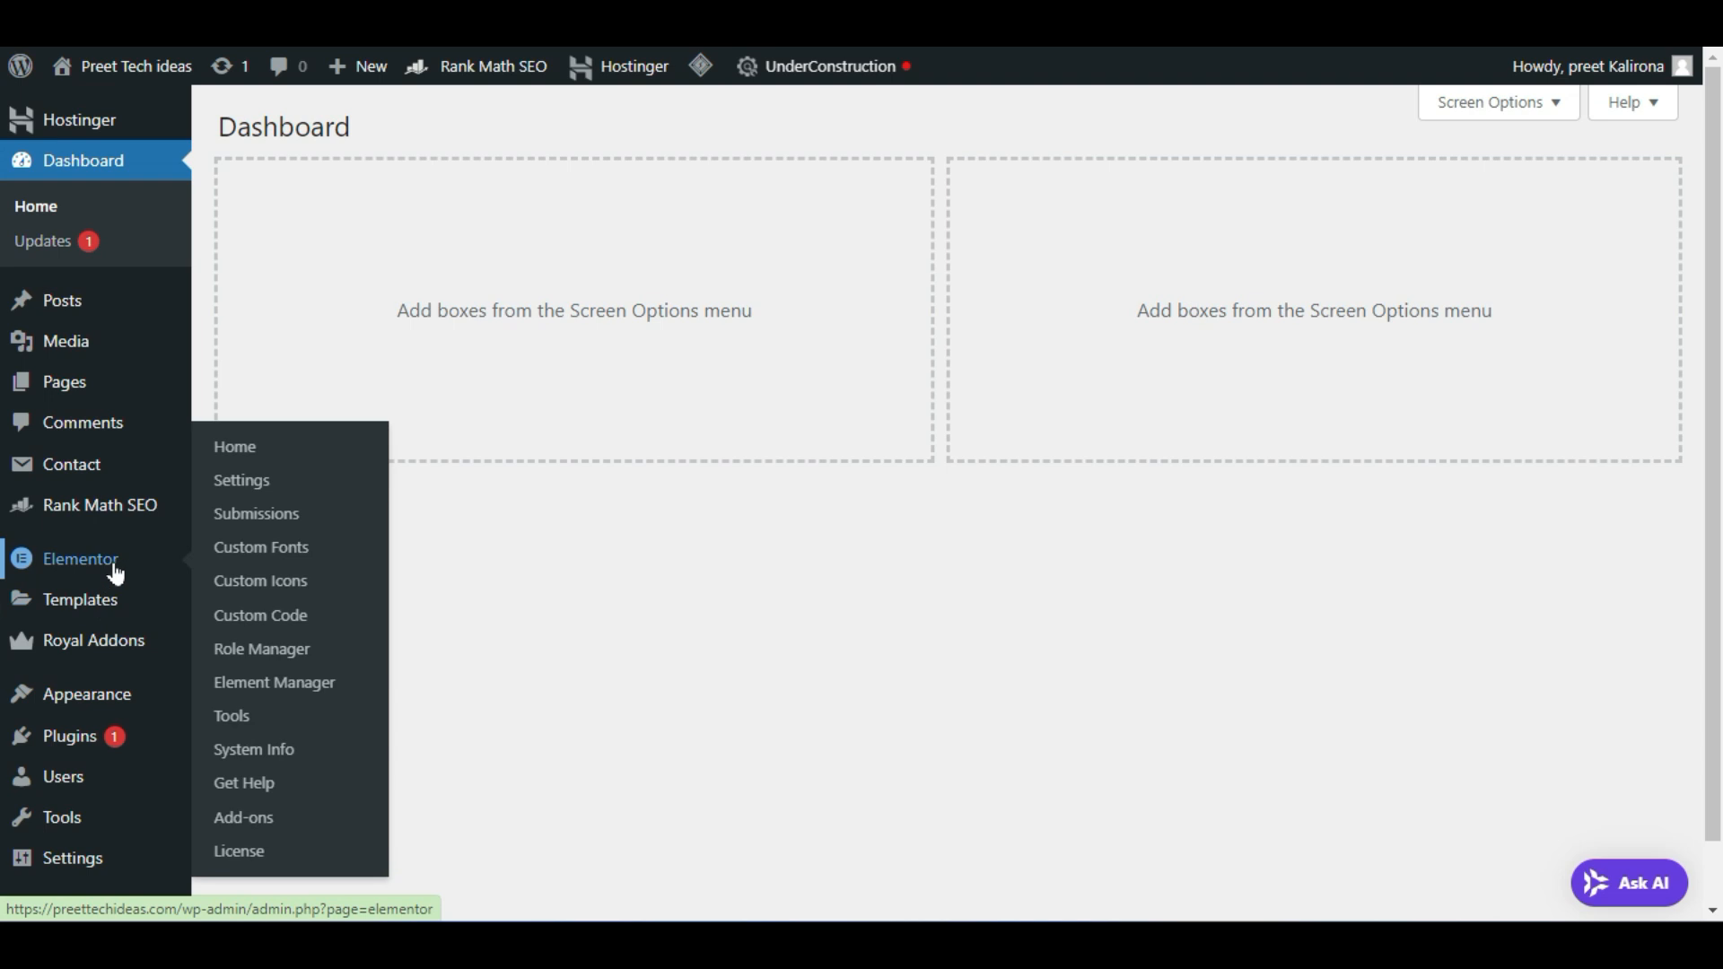
mouse_move(90, 387)
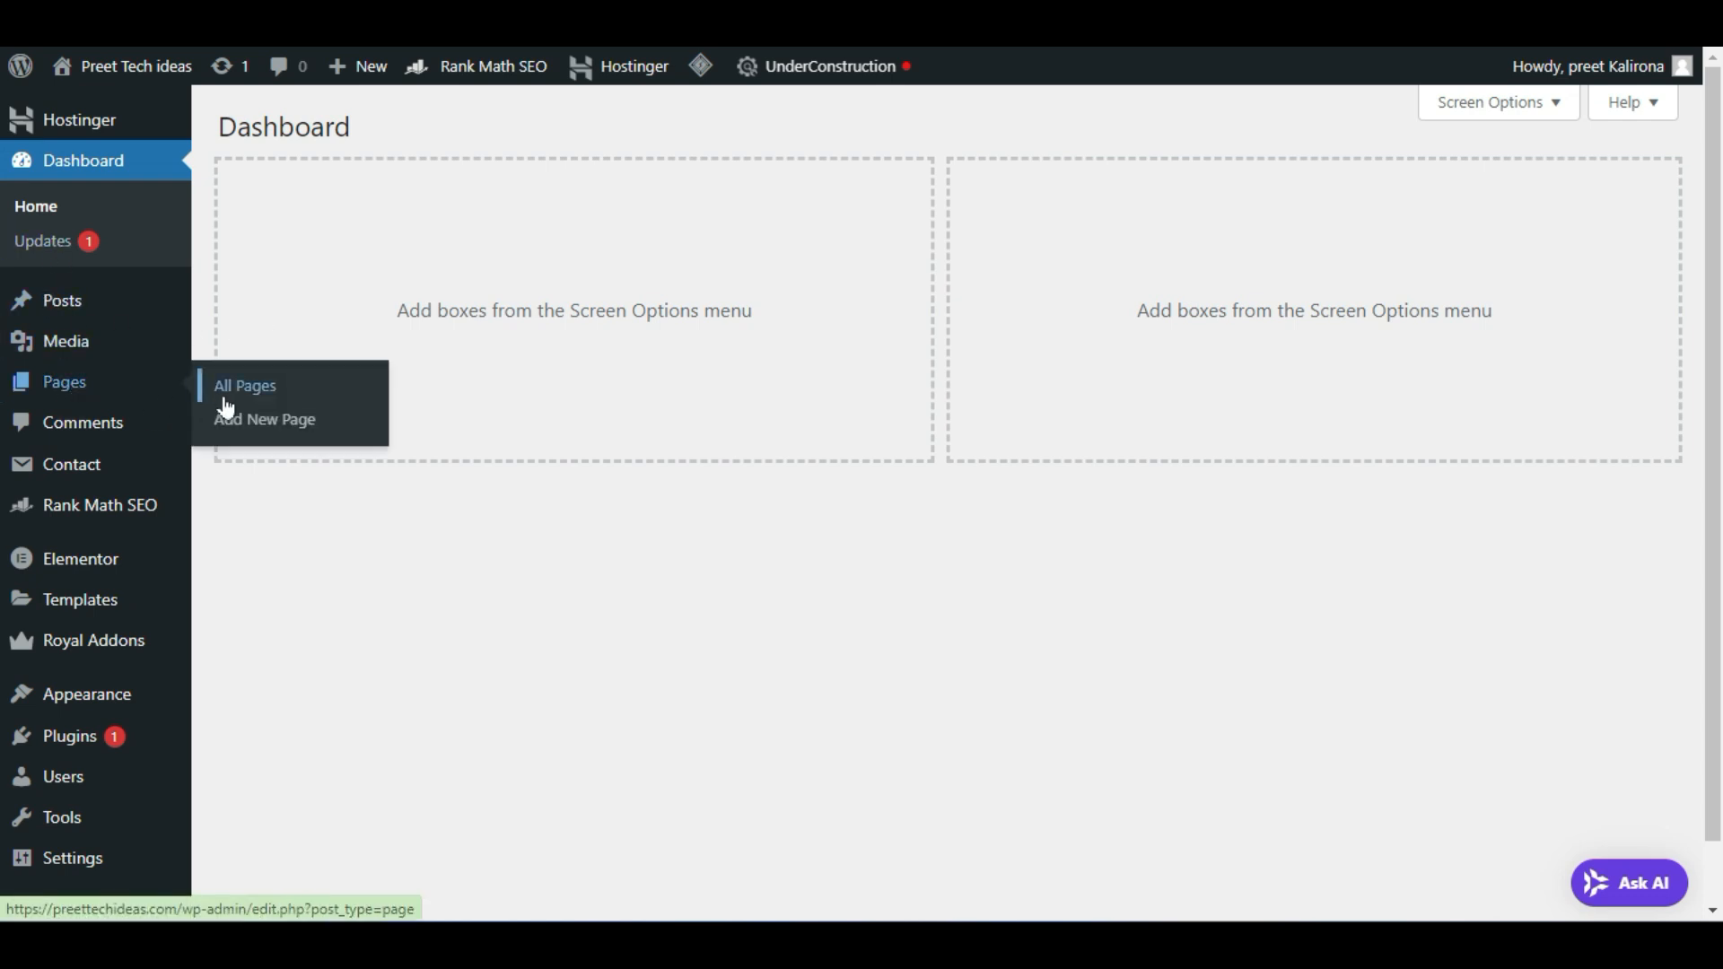
click(264, 429)
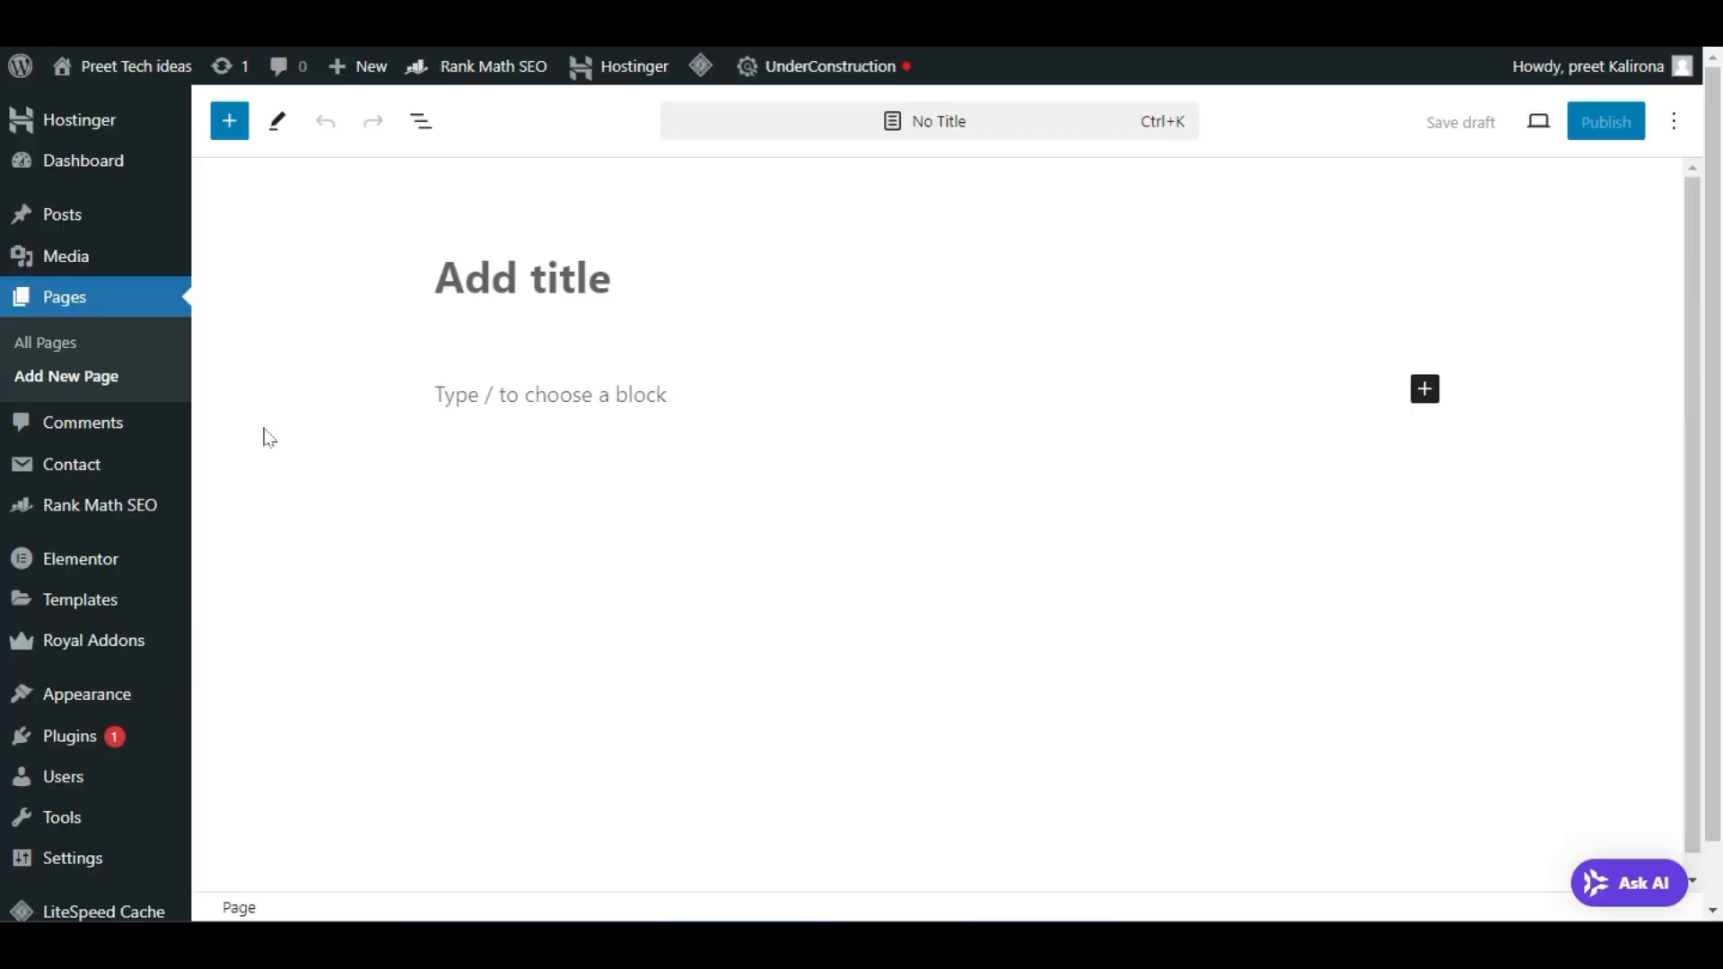
click(401, 269)
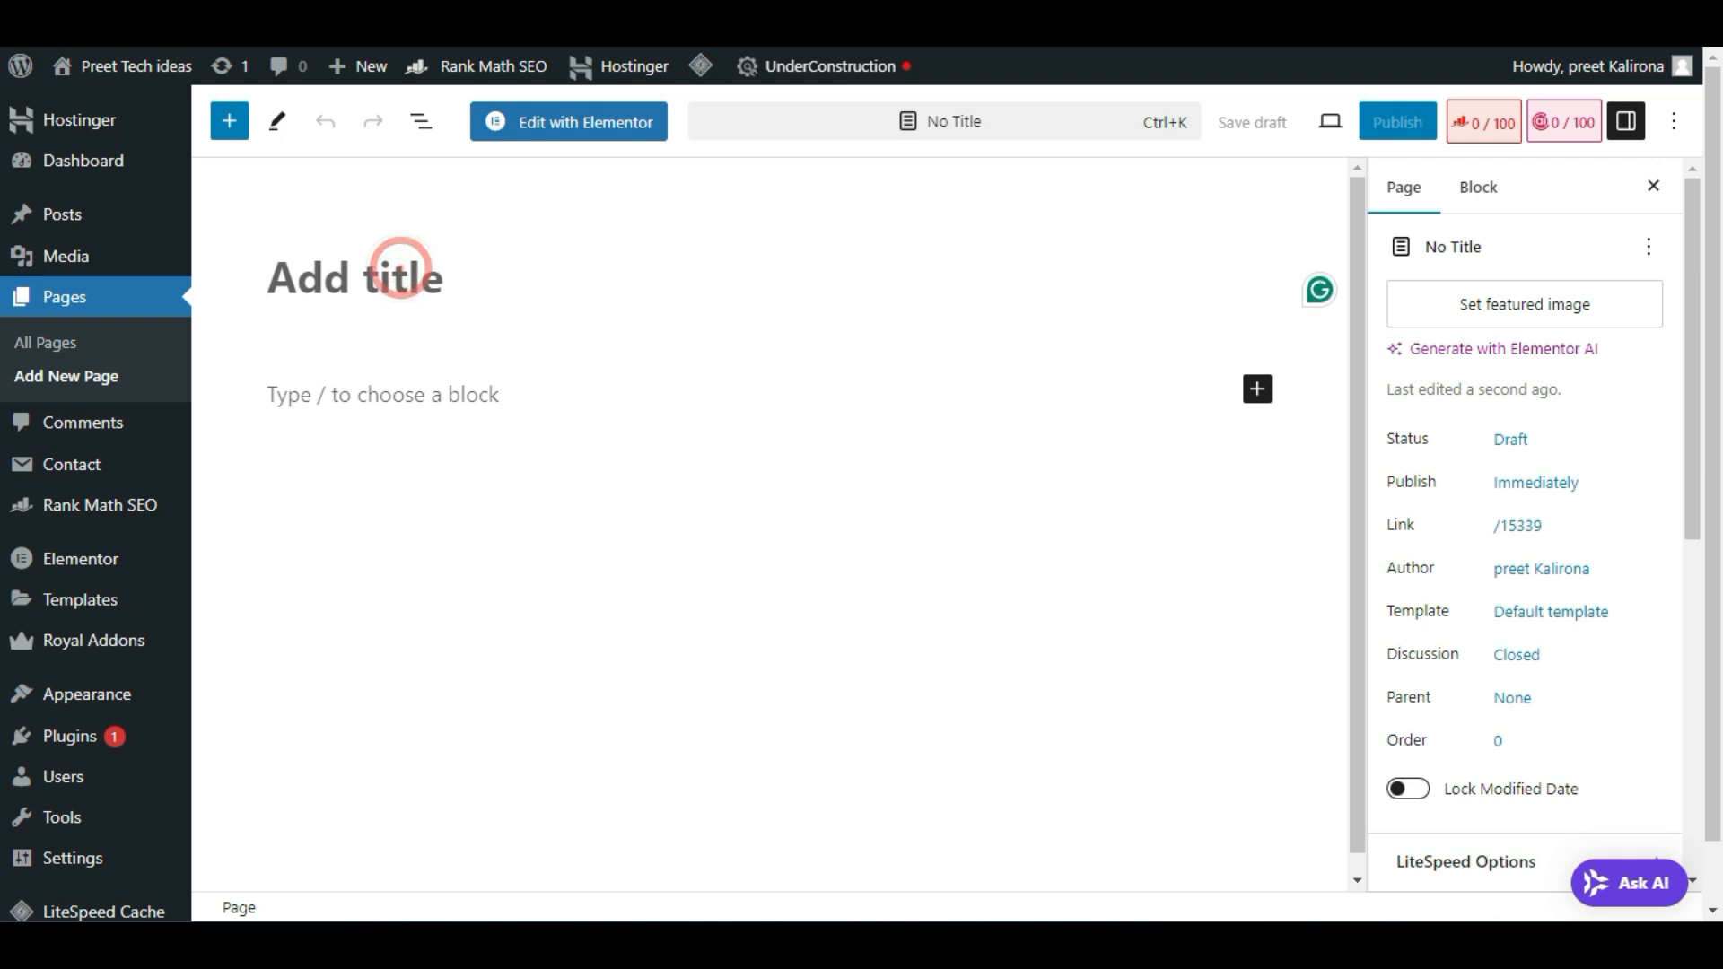
text(homepage)
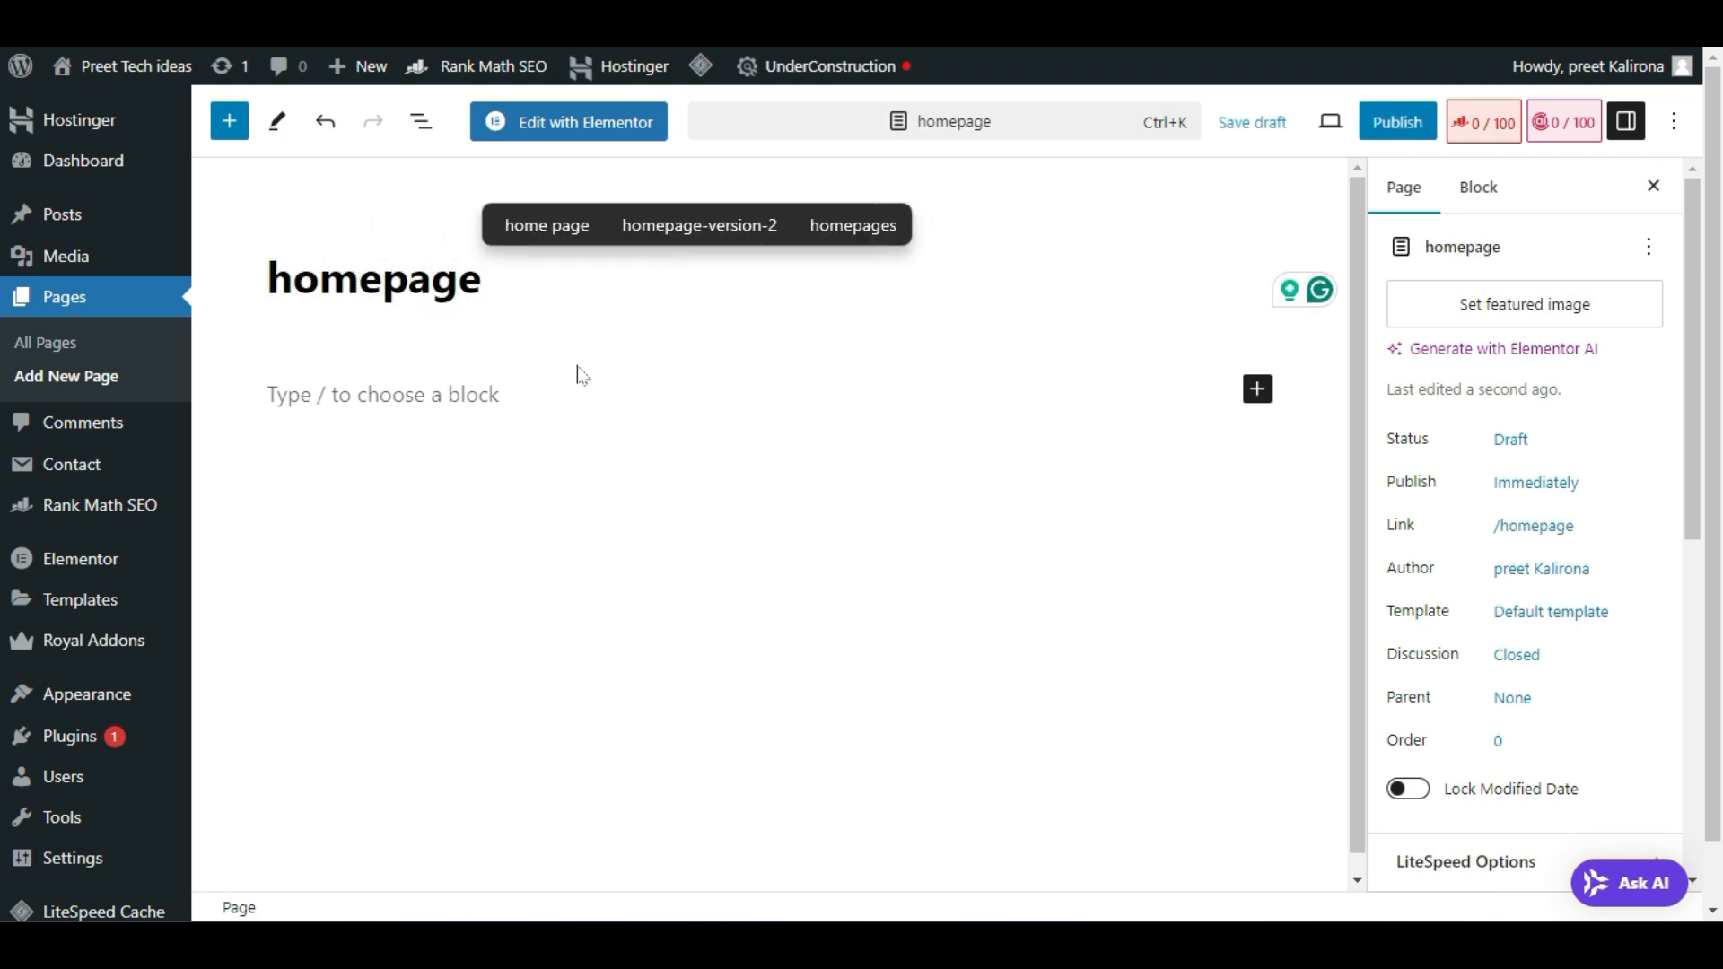
click(581, 381)
click(571, 281)
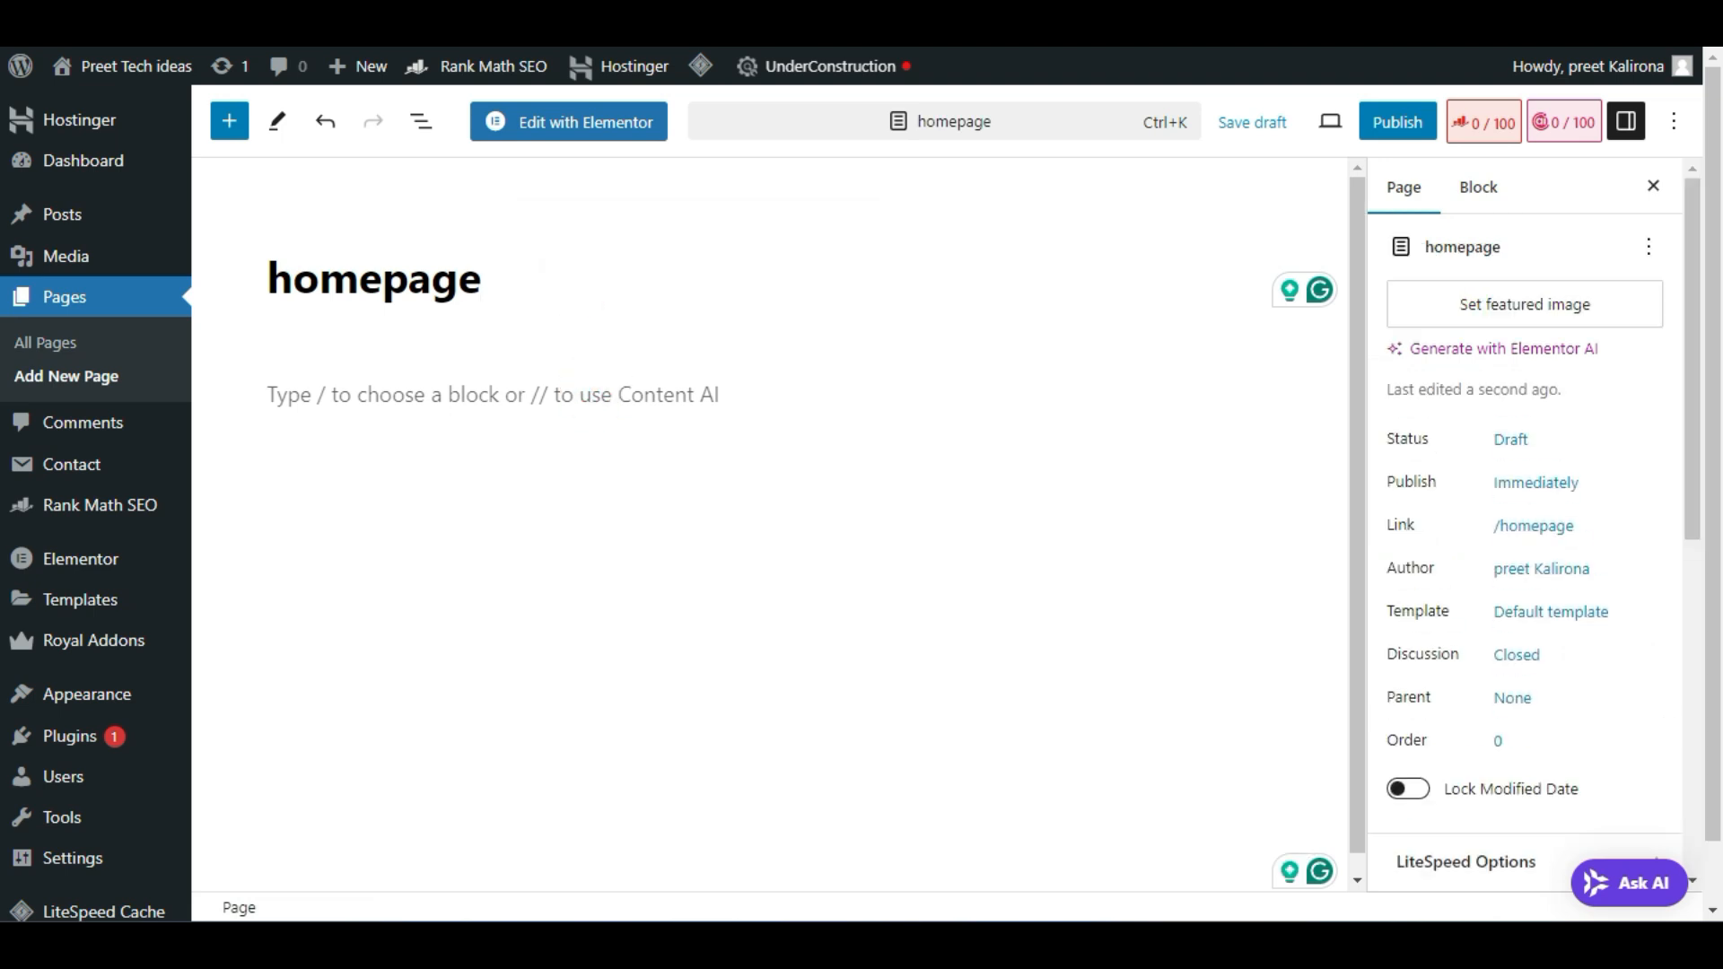
click(1406, 118)
click(1407, 120)
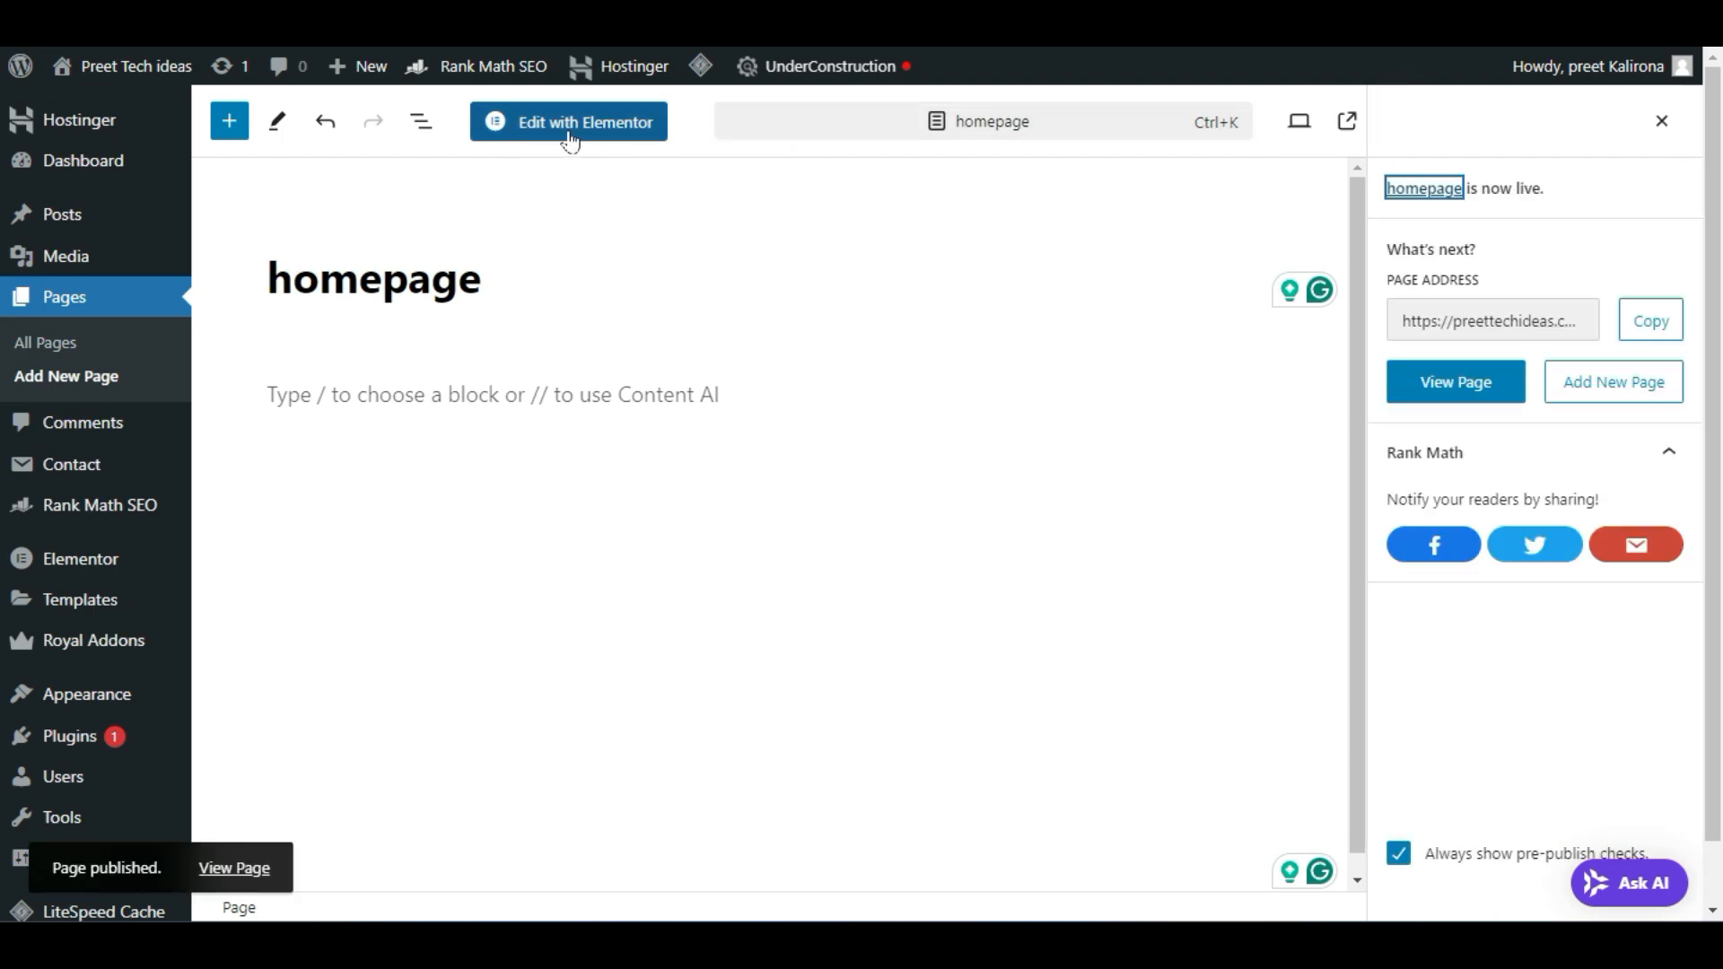
Open the page in the Elementor editor and look over its default header, banner and content area
click(614, 125)
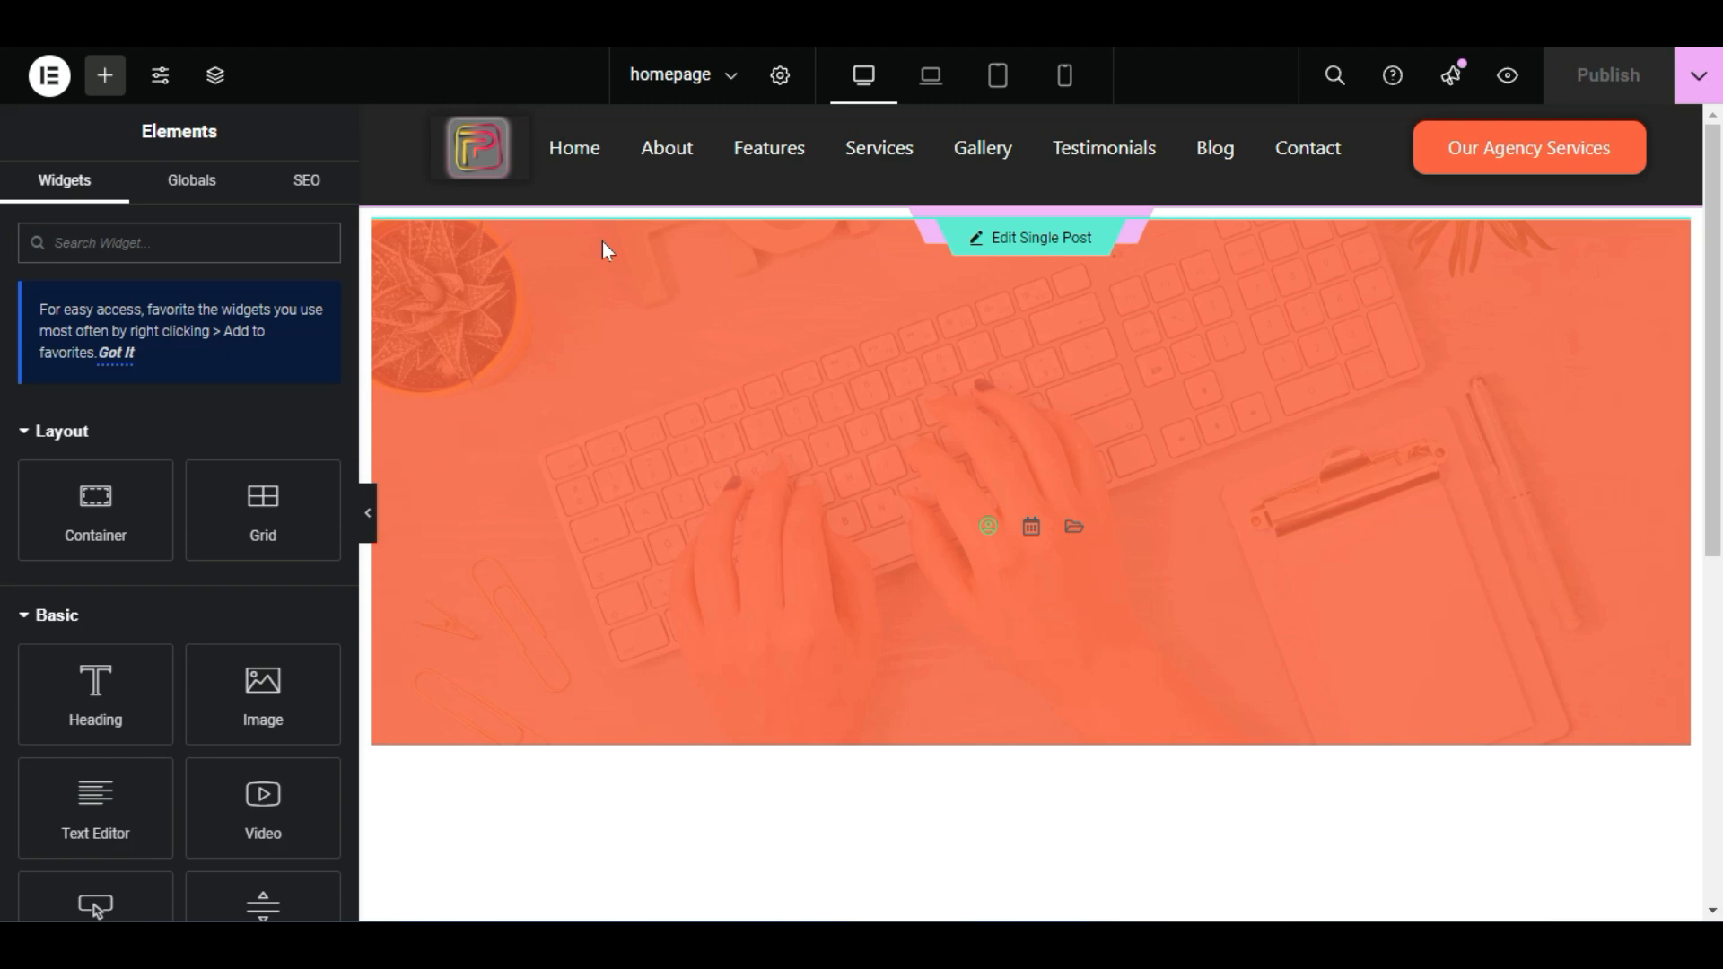
scroll(922, 592, down, 5)
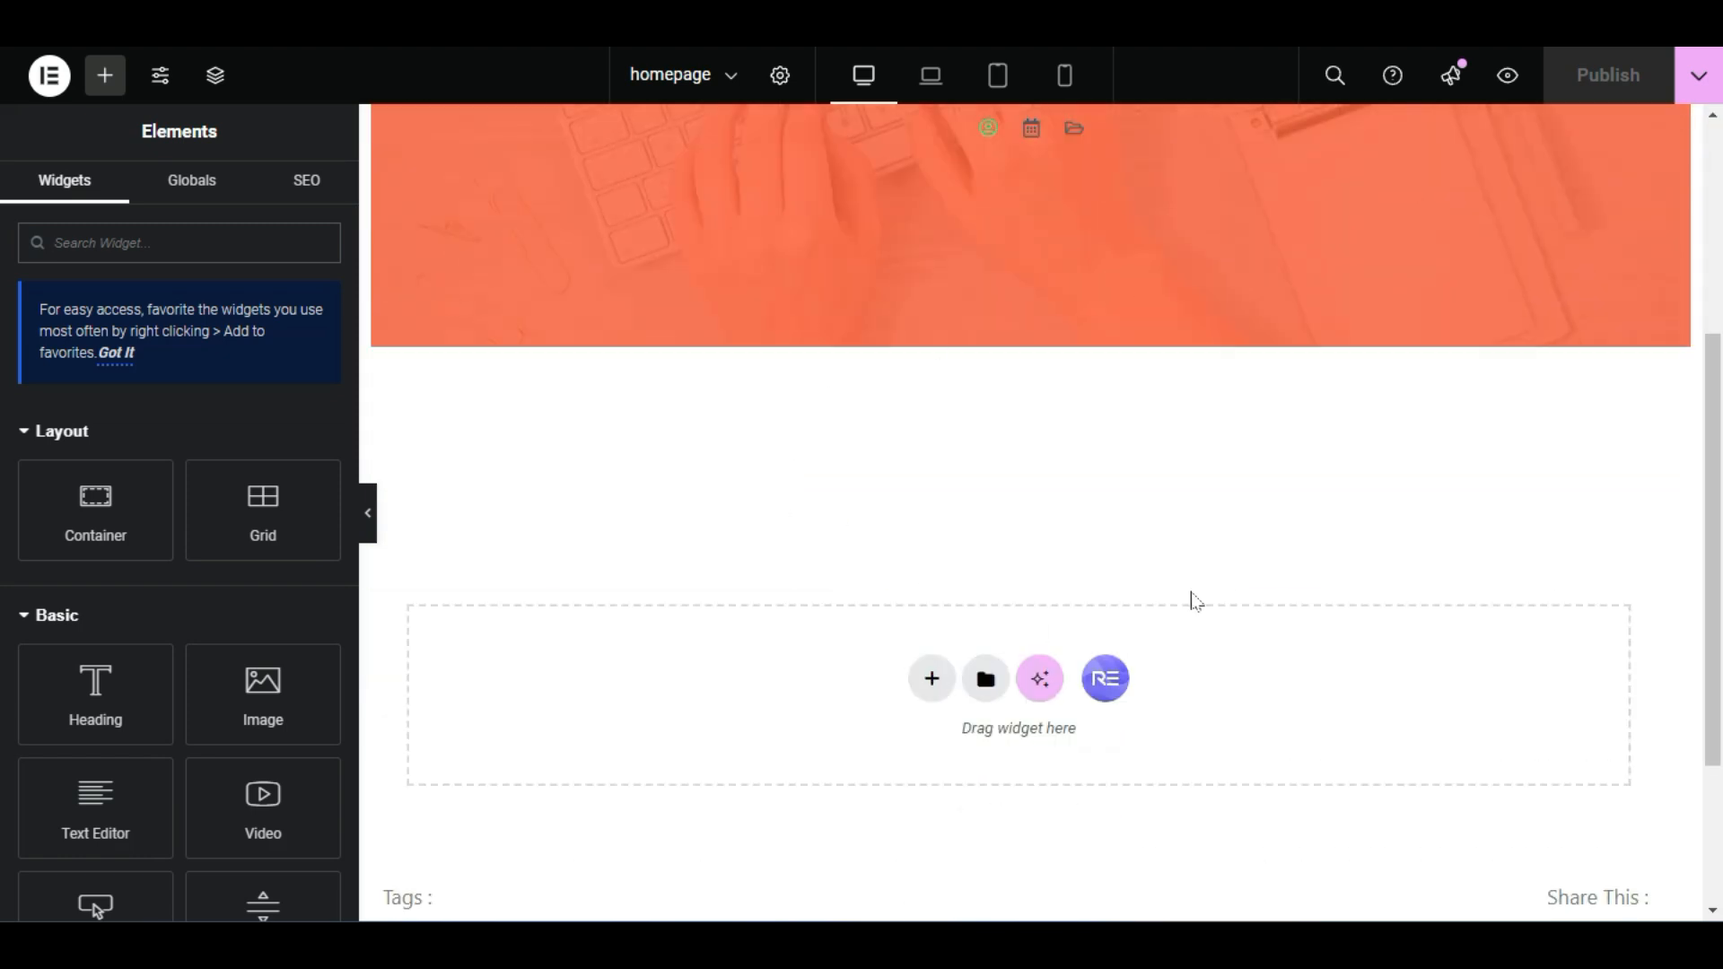
scroll(1193, 598, down, 2)
scroll(1196, 602, down, 1)
scroll(1196, 601, up, 4)
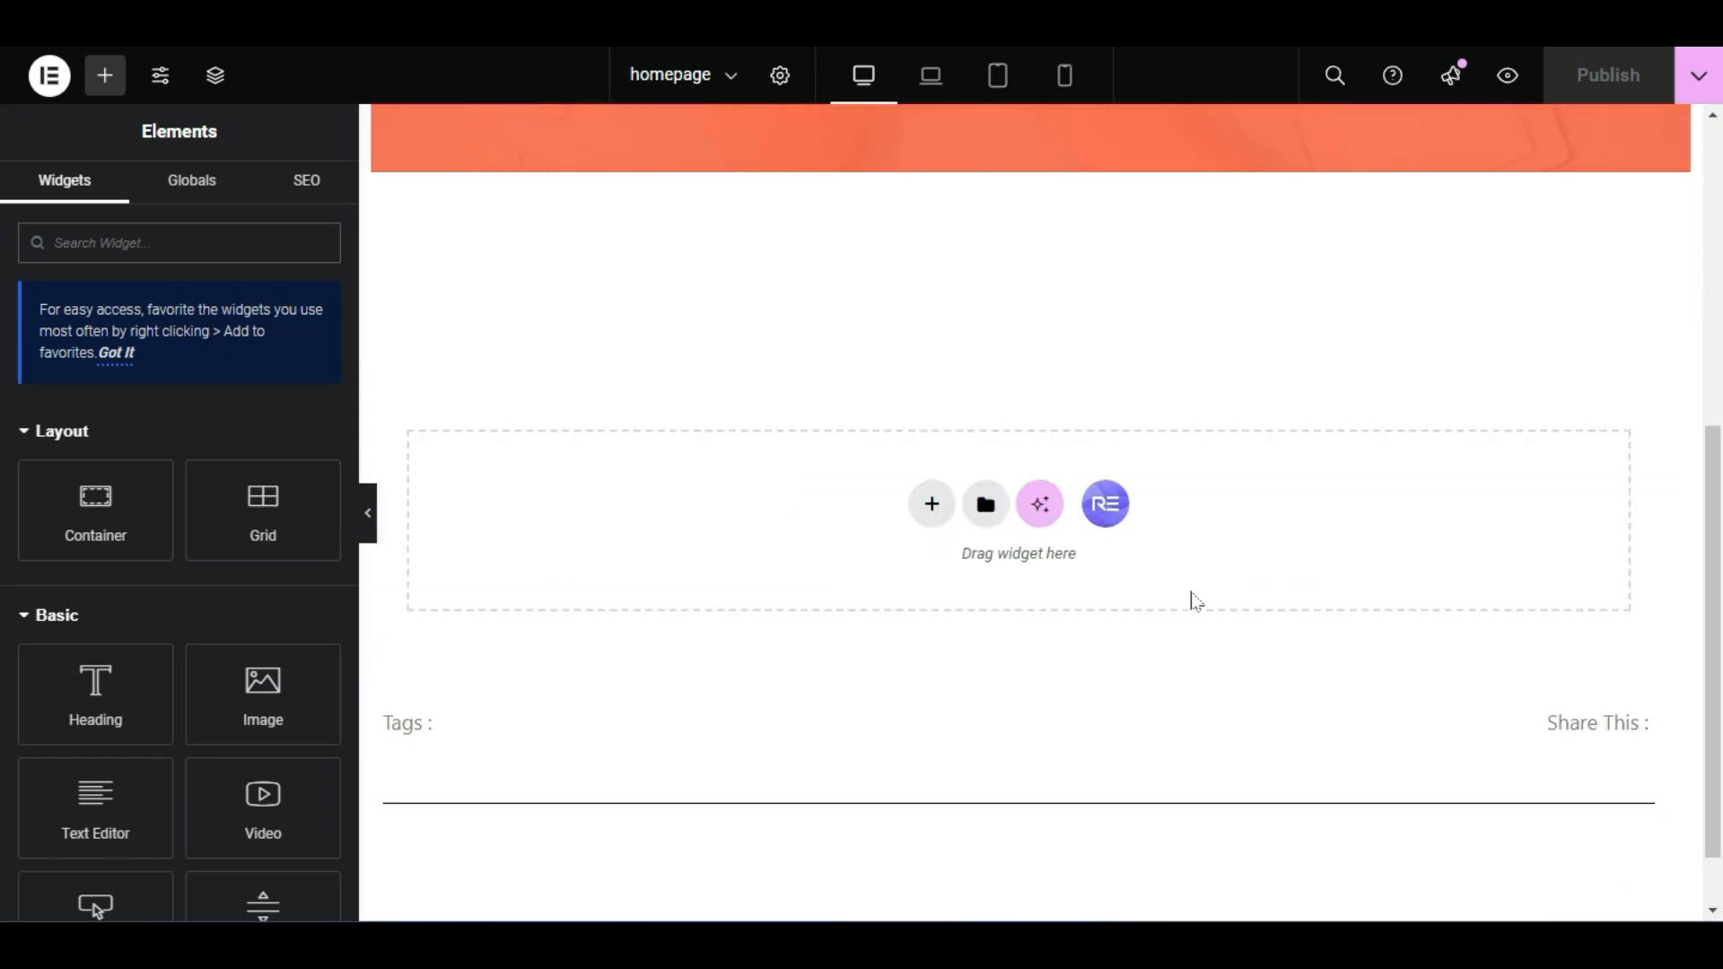
scroll(1194, 599, up, 3)
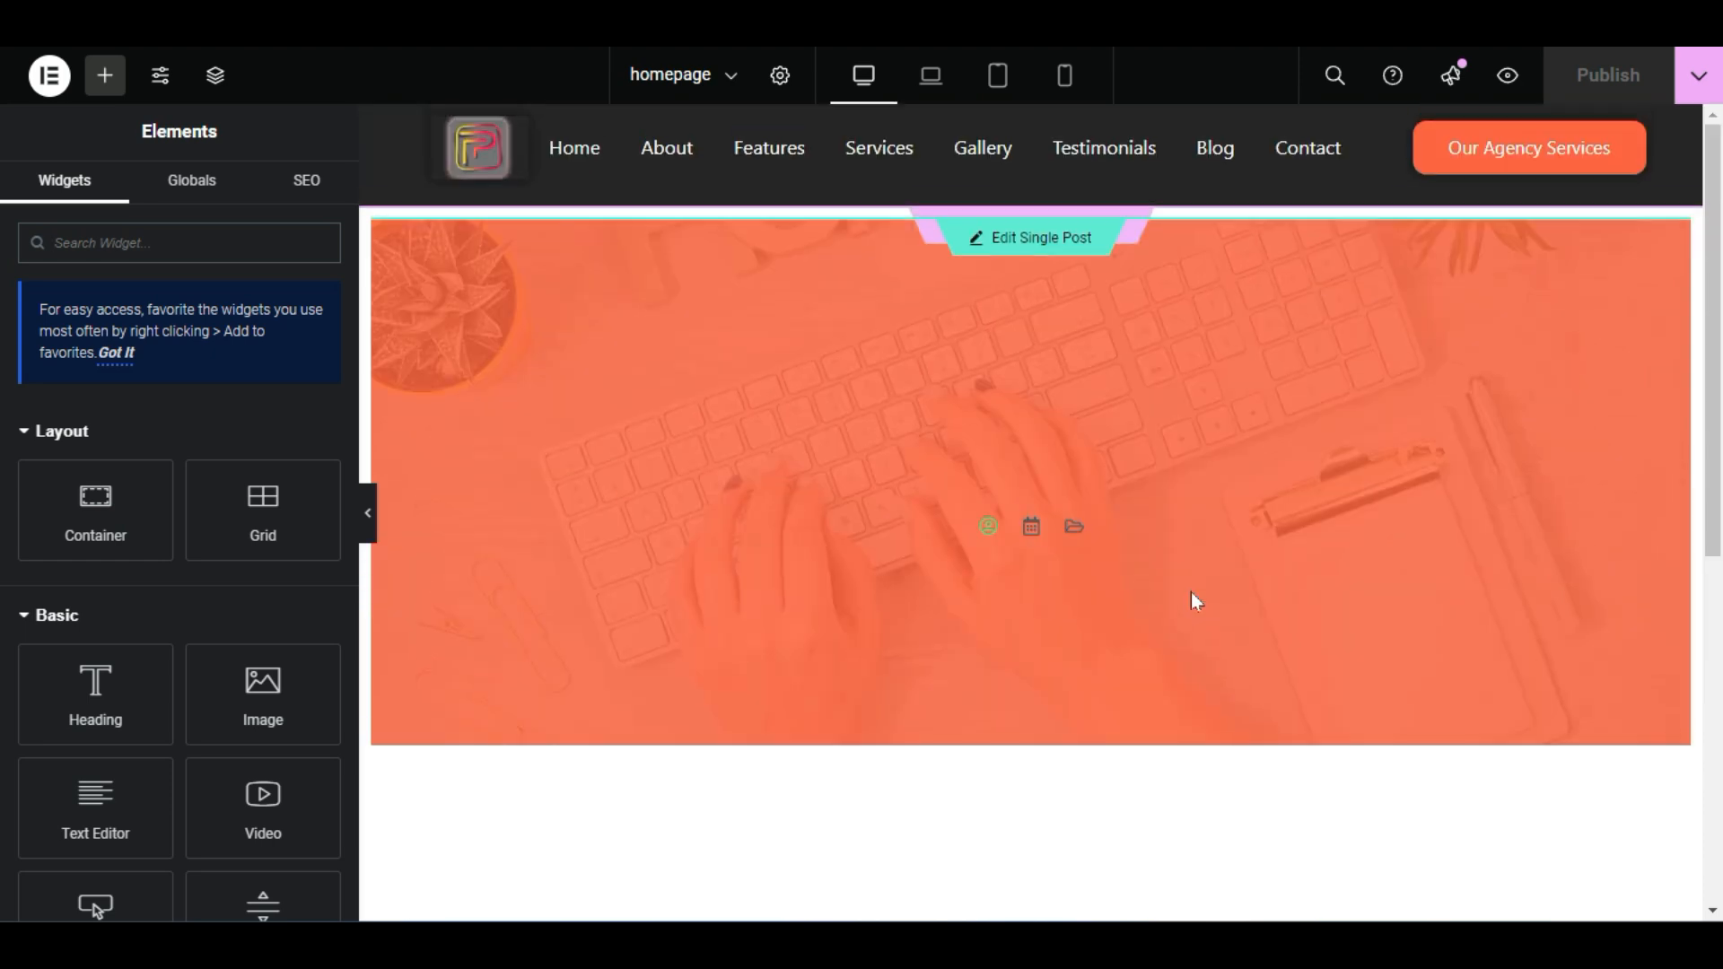
scroll(1194, 596, down, 5)
scroll(1194, 597, up, 1)
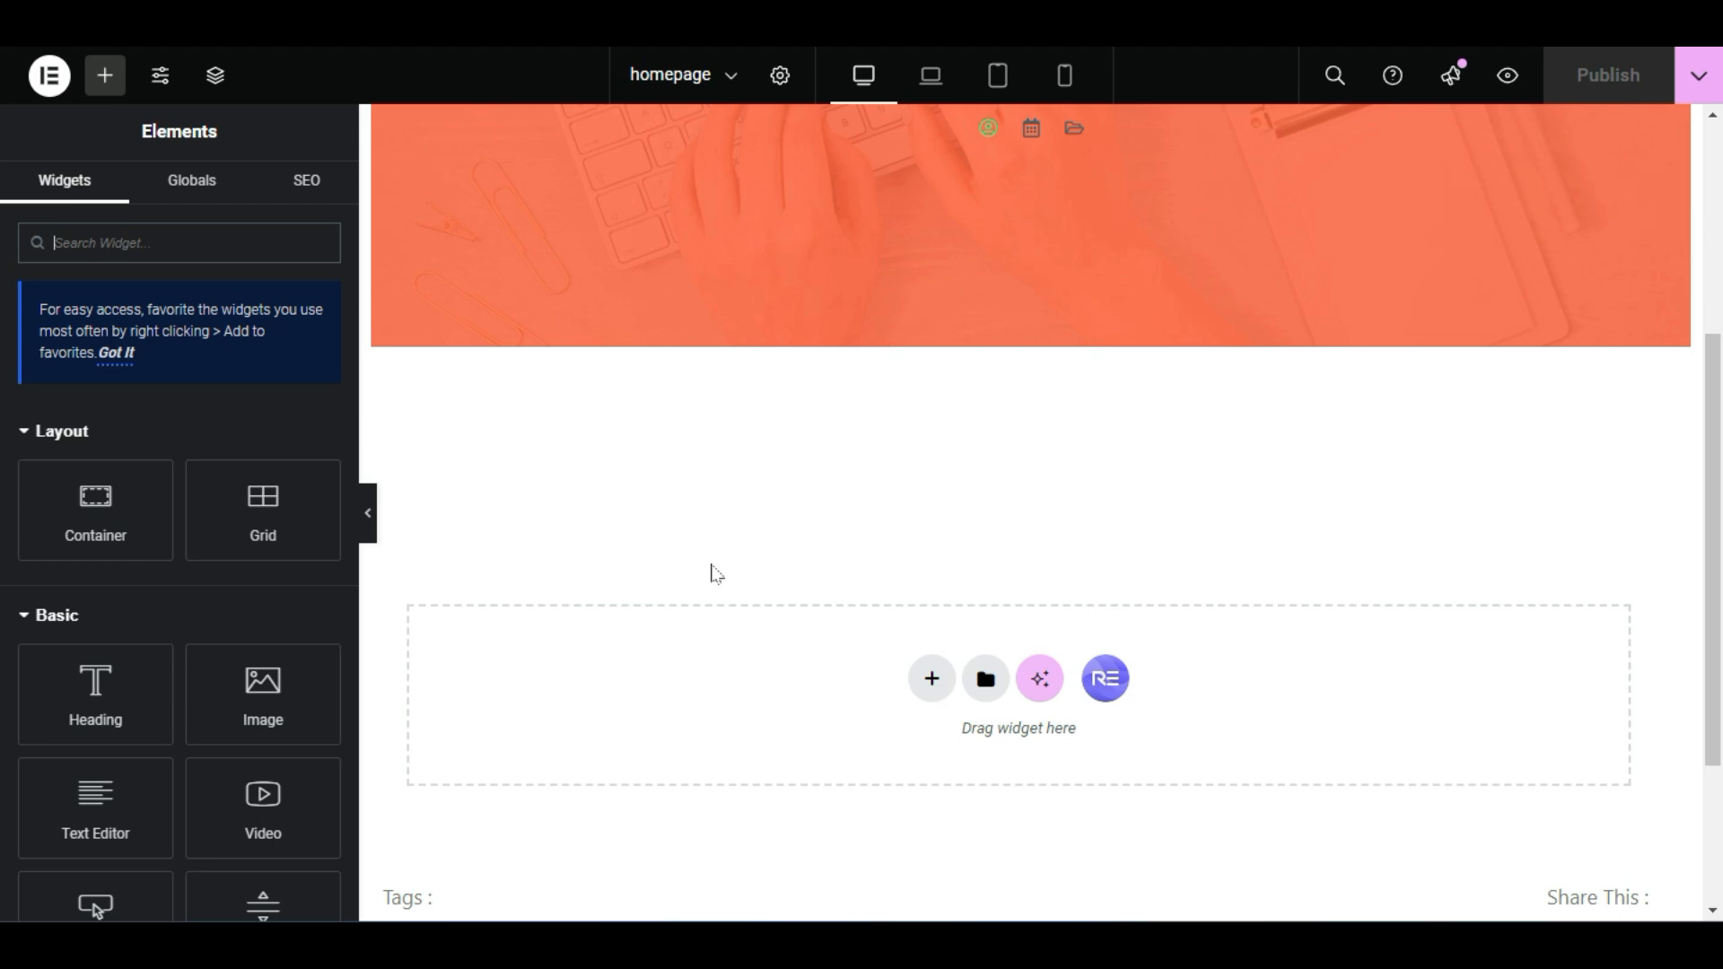
Turn on Hide Title in the homepage's page settings
click(780, 83)
scroll(183, 607, down, 1)
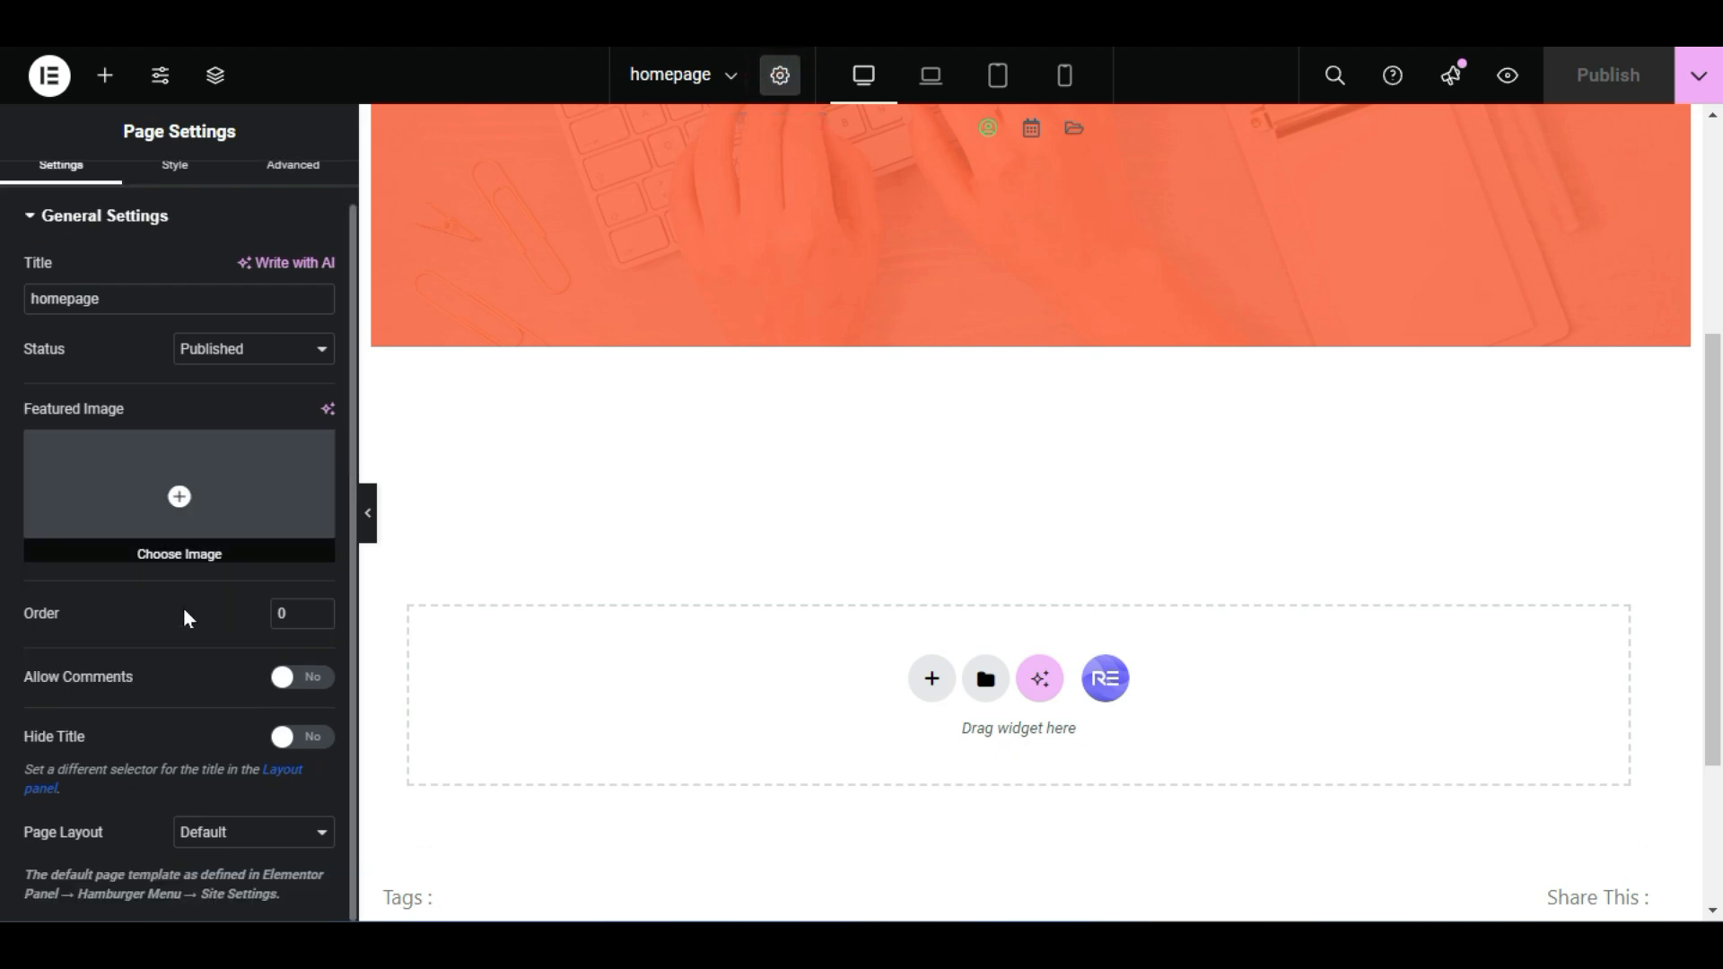
click(301, 743)
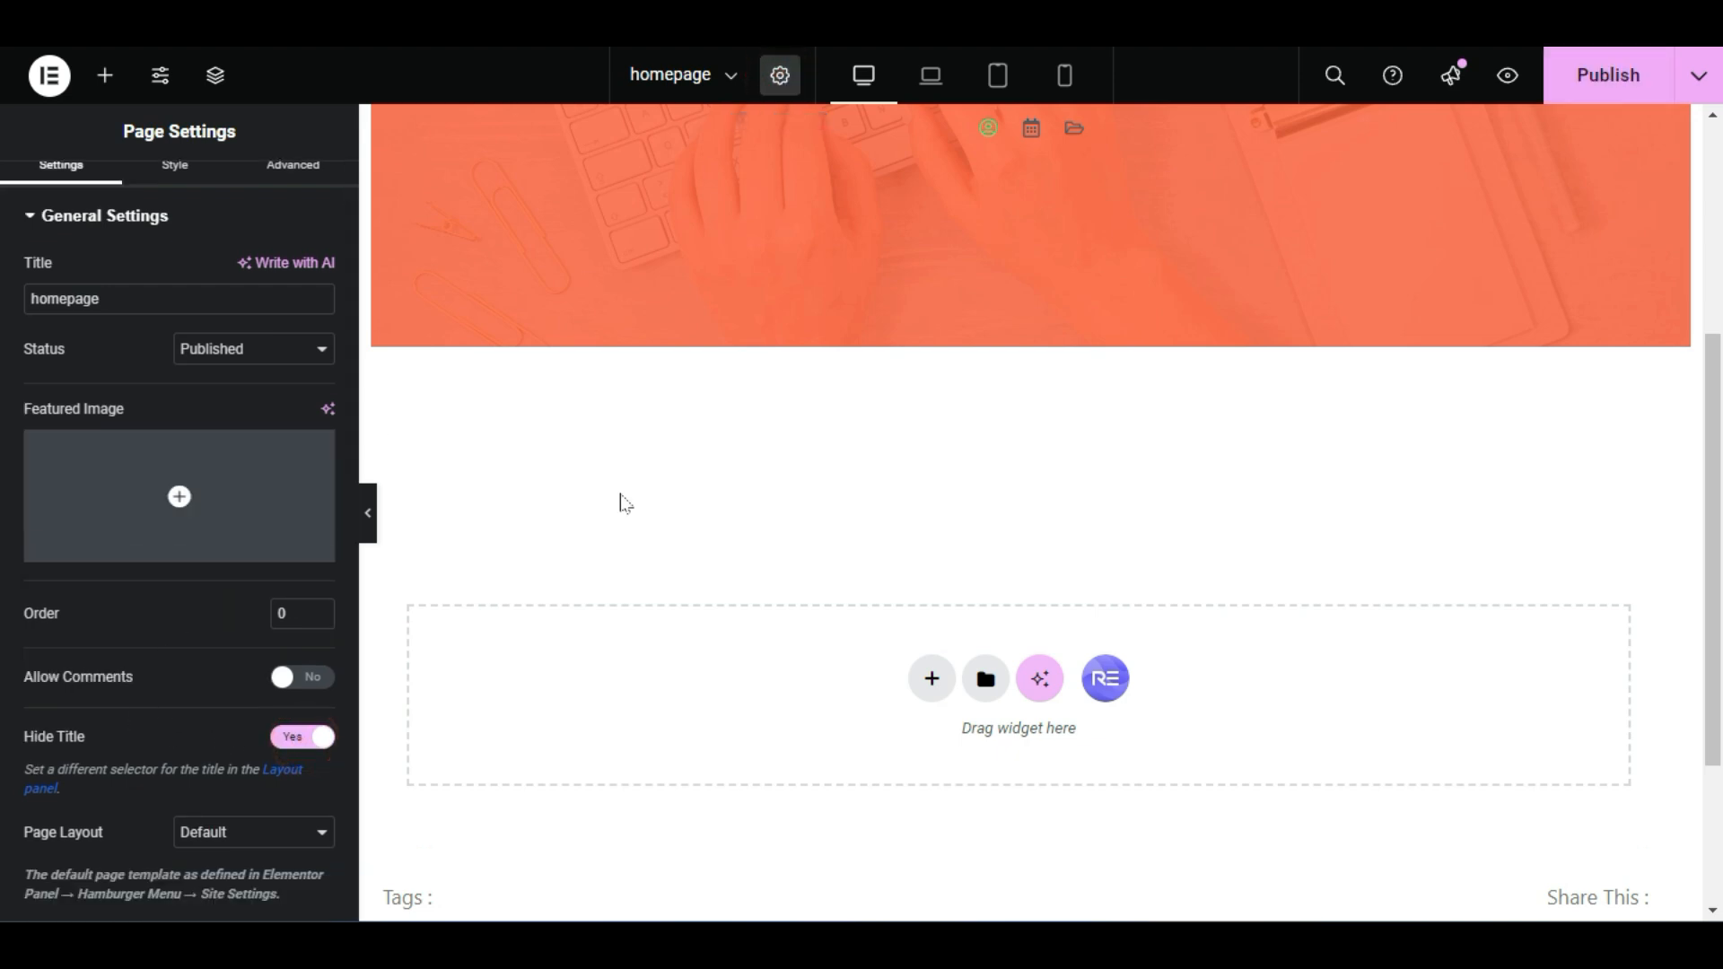
scroll(404, 661, down, 5)
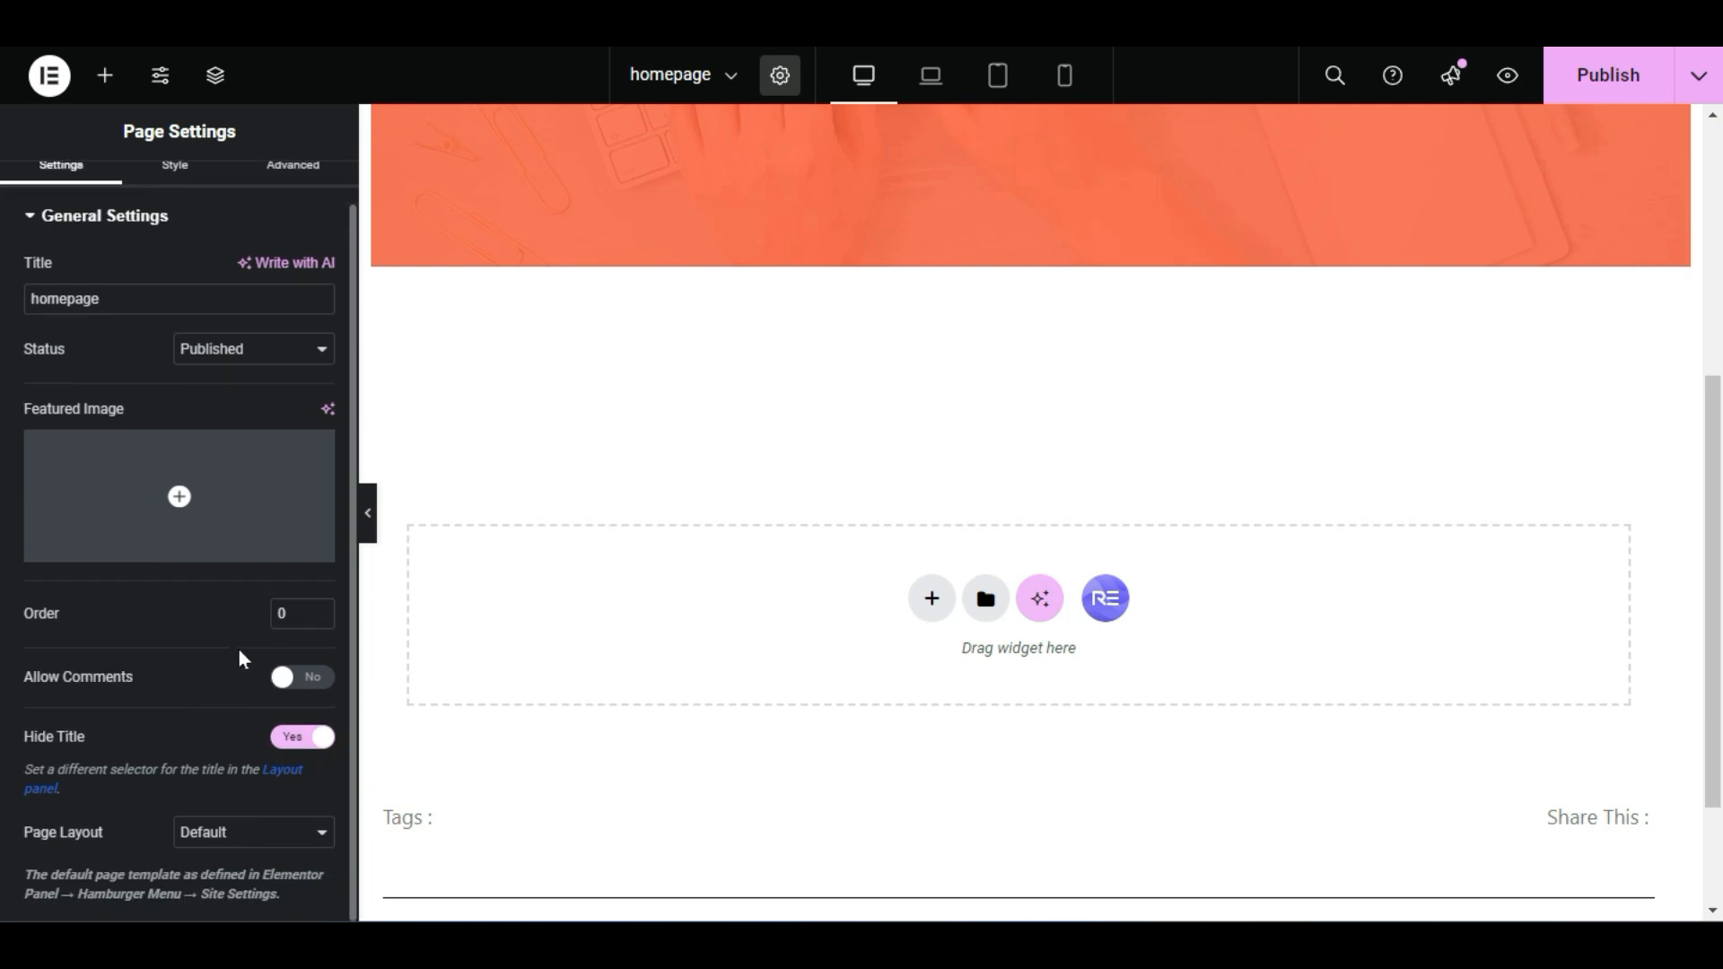
Set the page layout to Elementor Full Width and publish the change
click(237, 836)
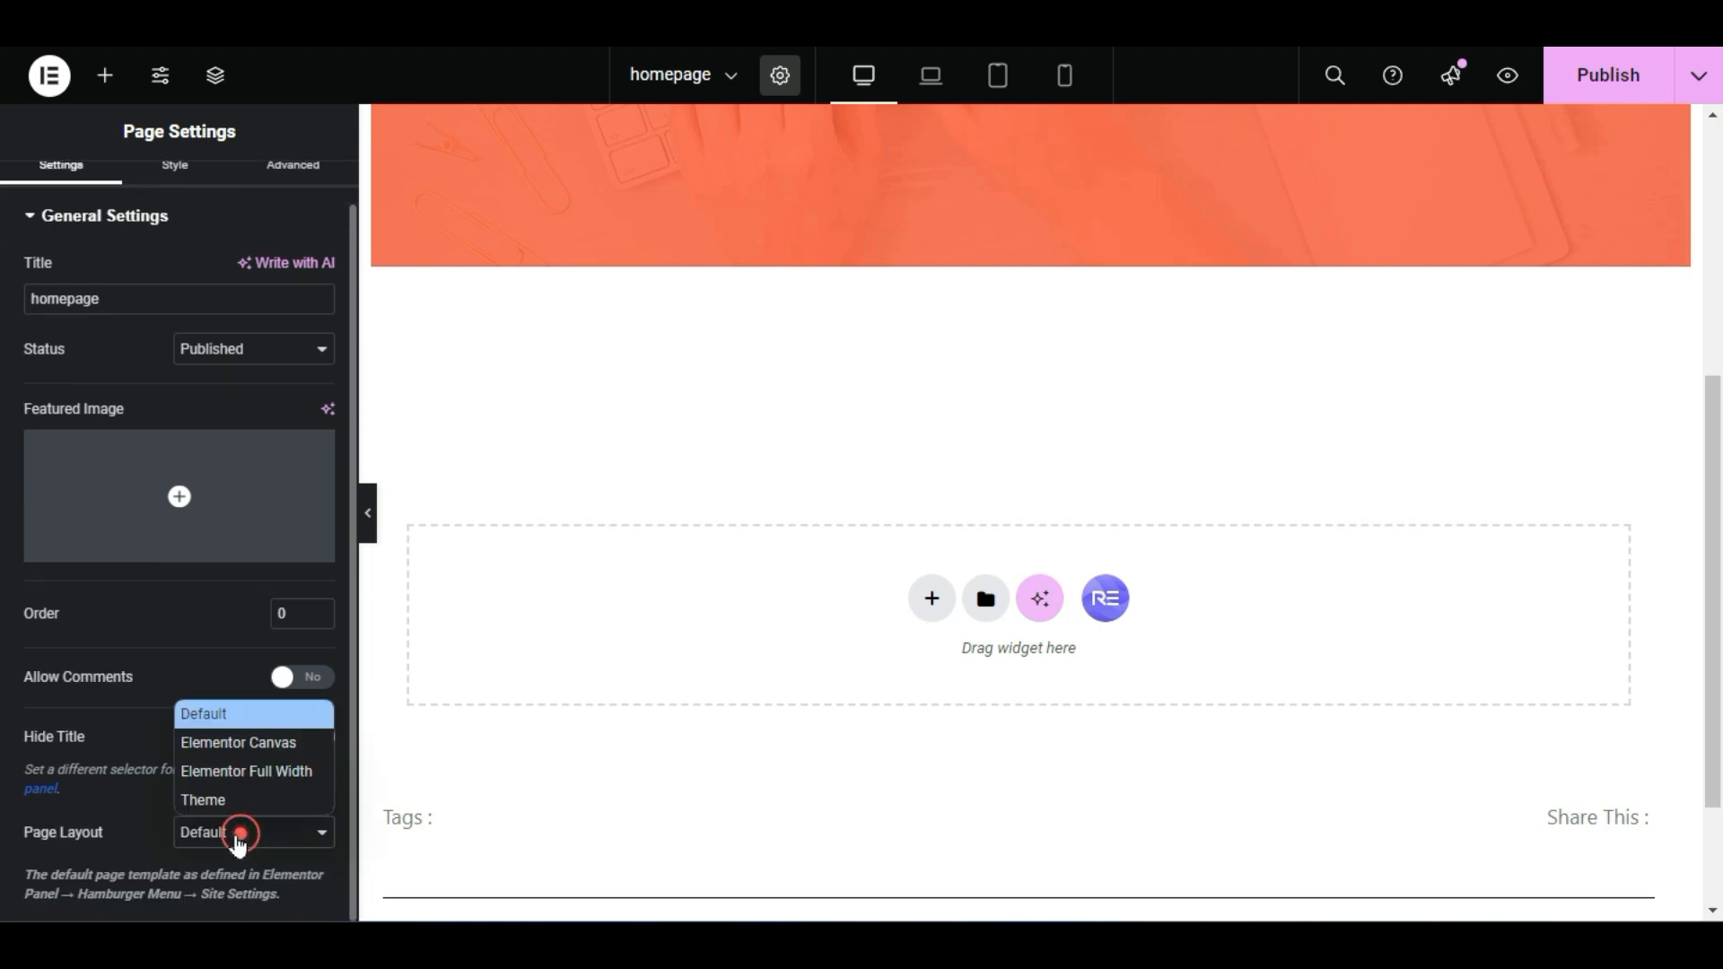
click(285, 774)
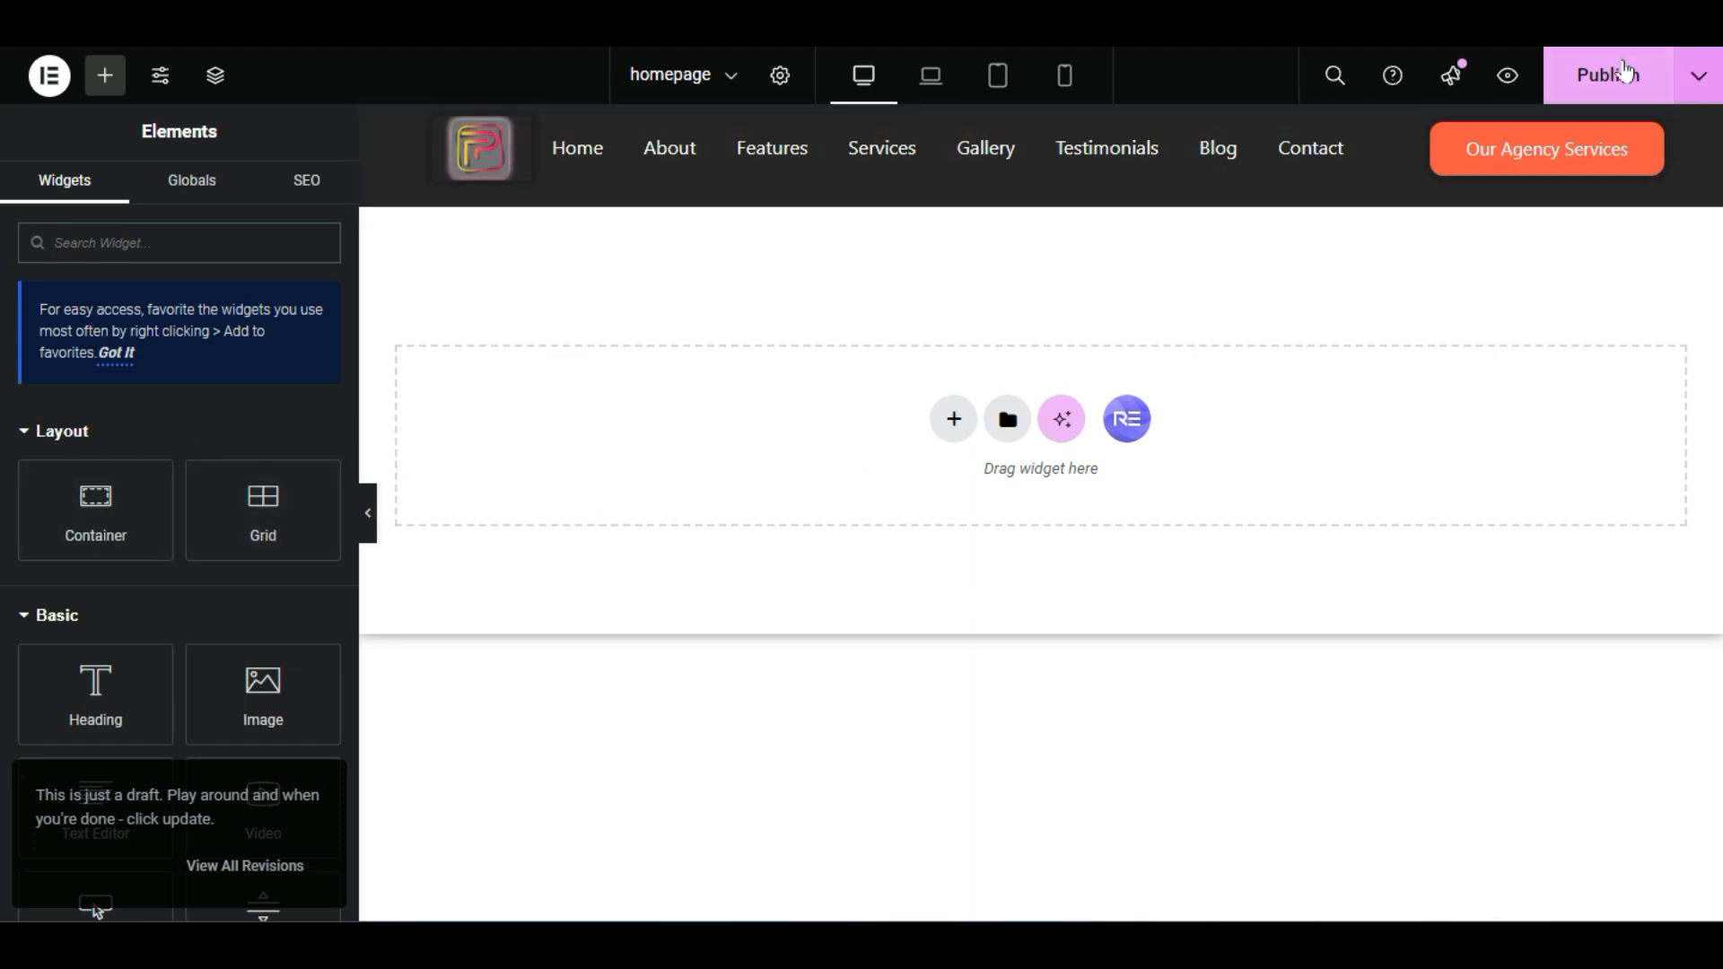
click(1620, 74)
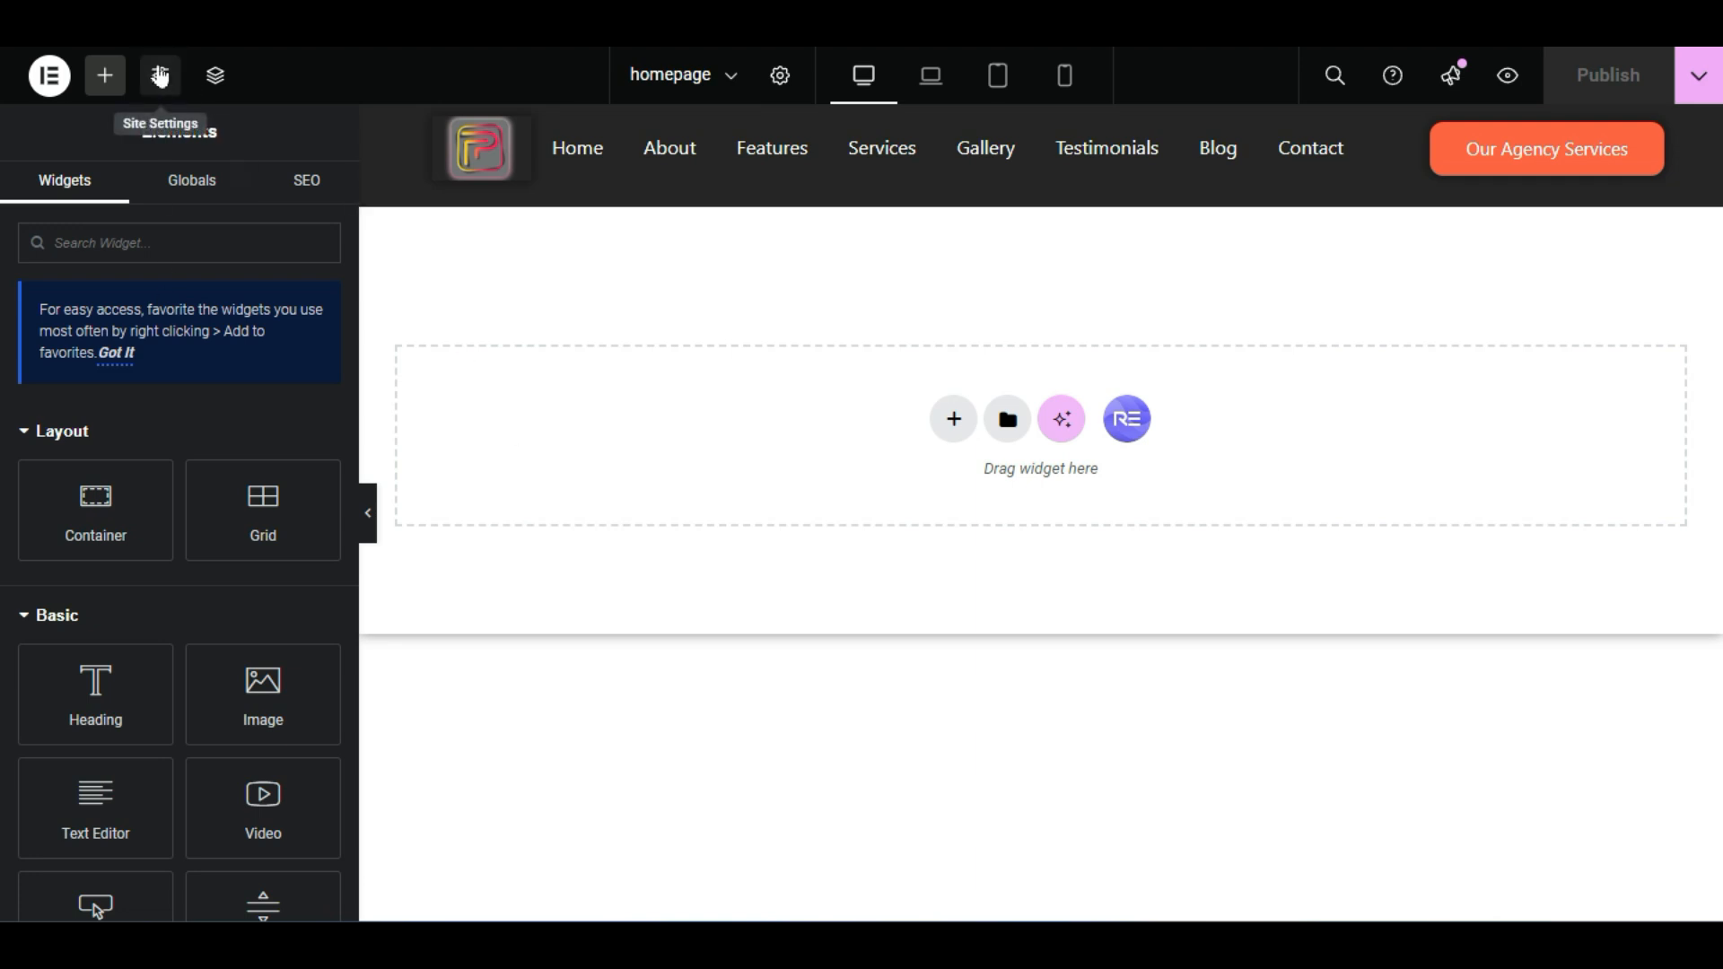
In the site-wide background settings, use the classic background type with a dark charcoal colour
click(161, 82)
click(161, 83)
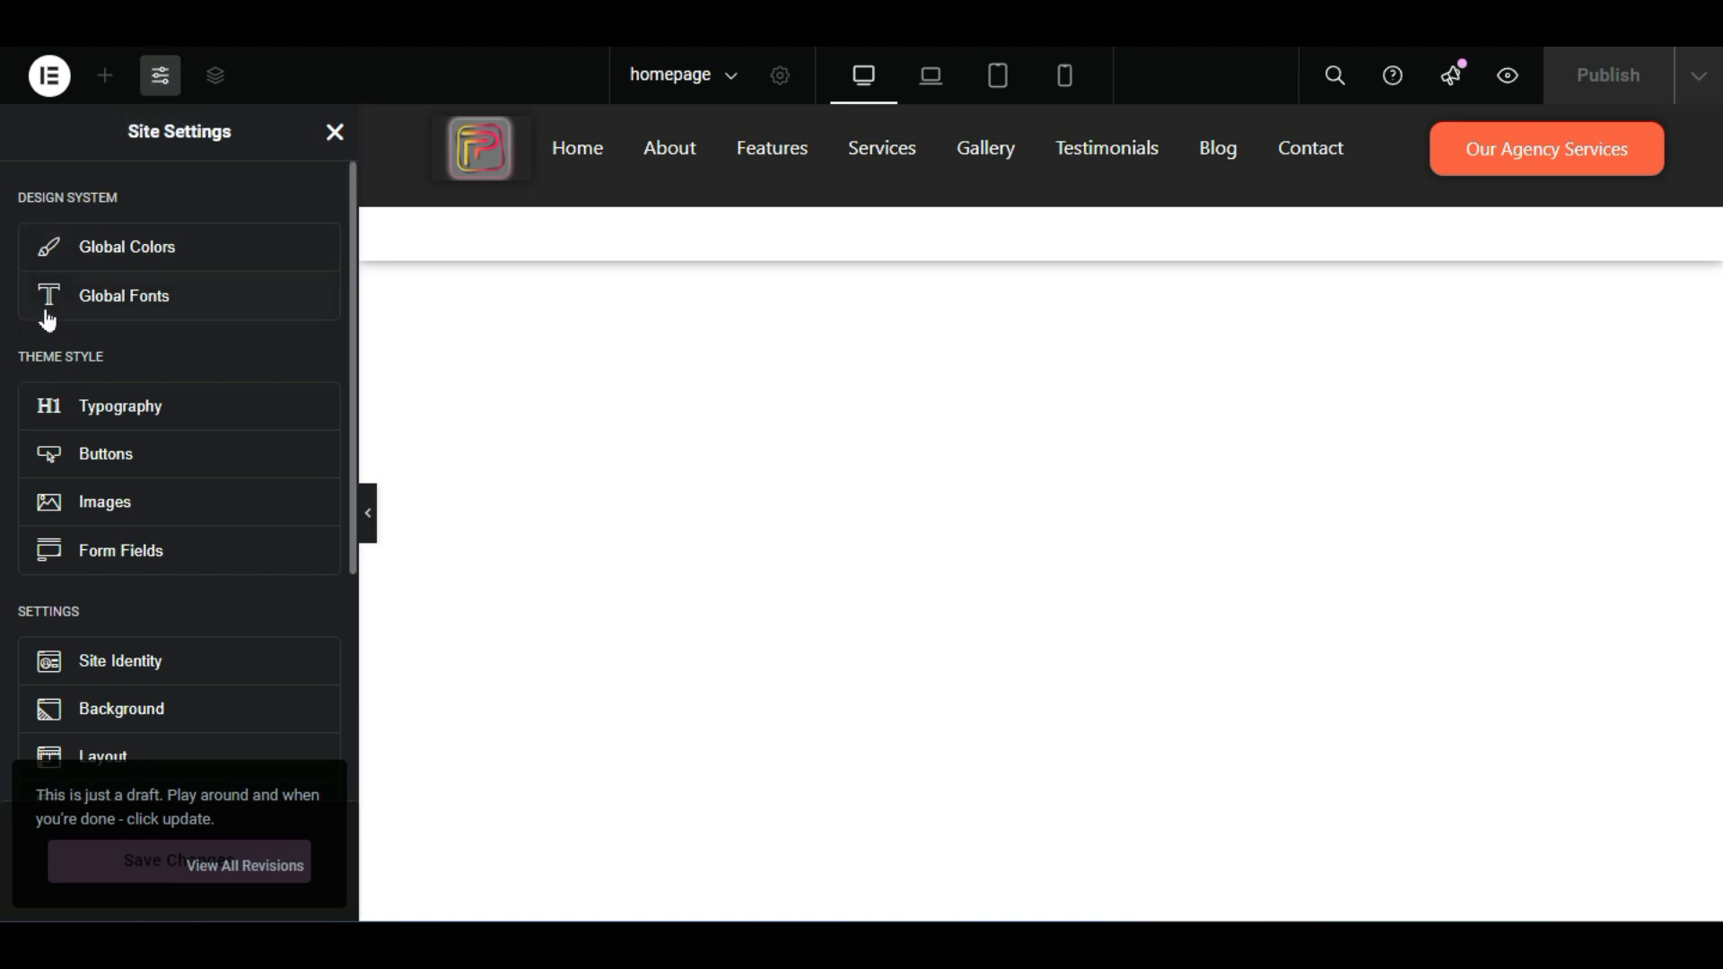
scroll(192, 584, down, 2)
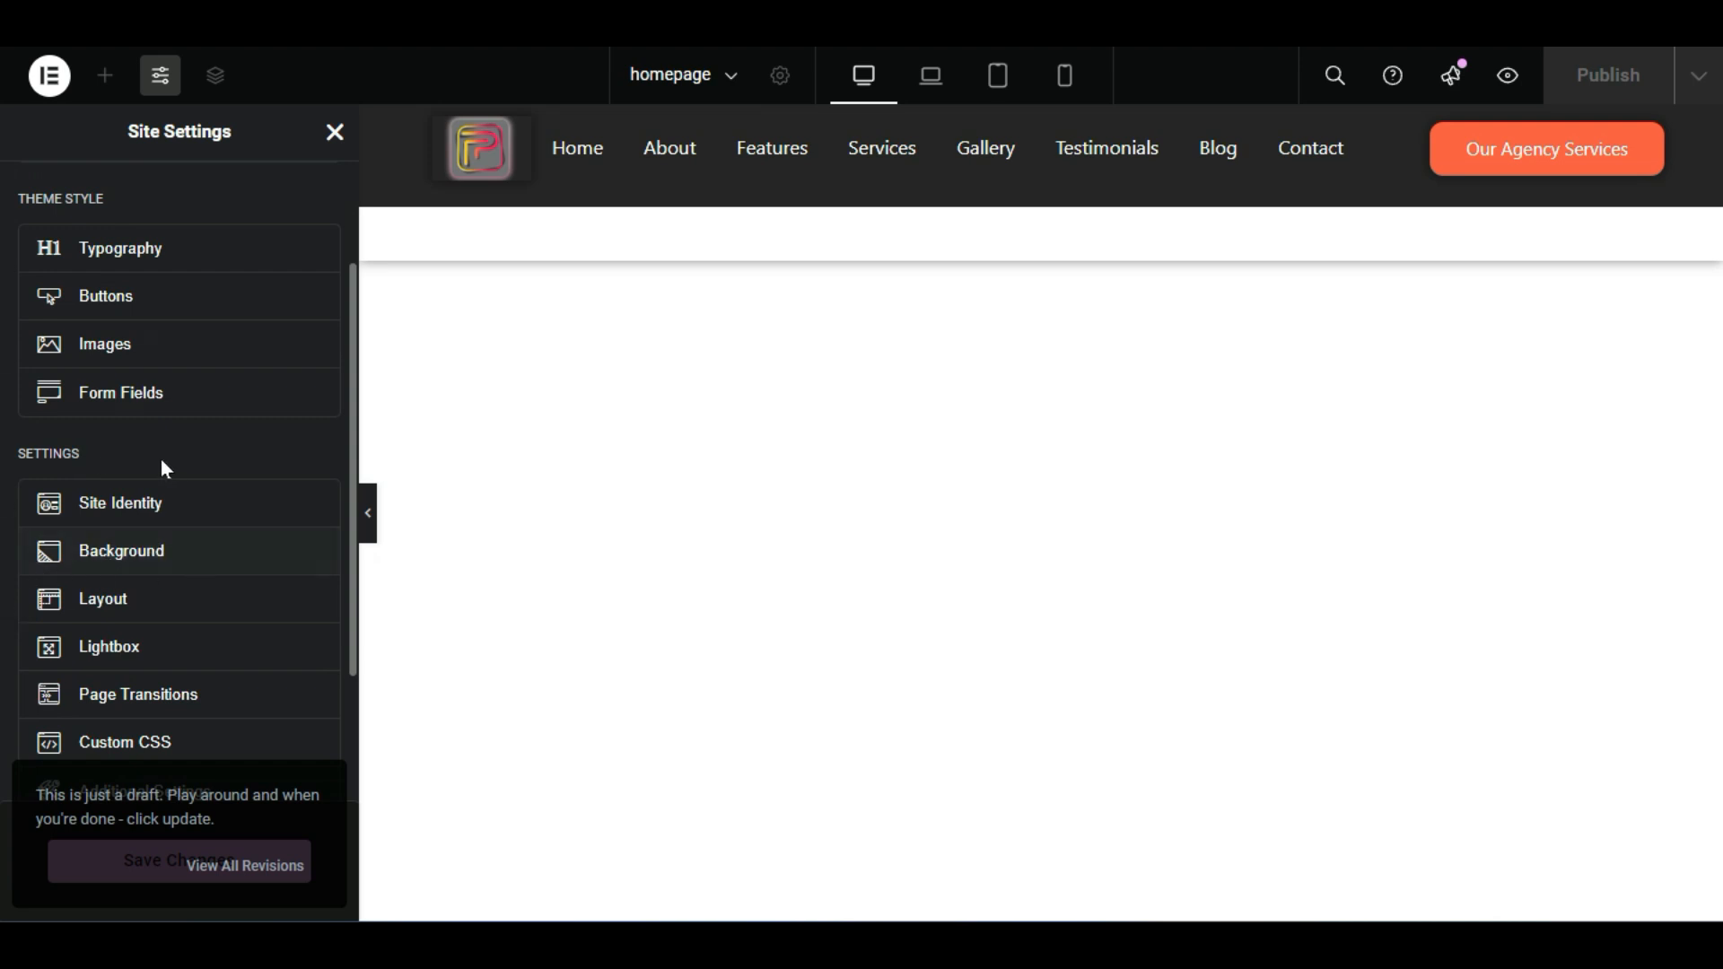
click(150, 569)
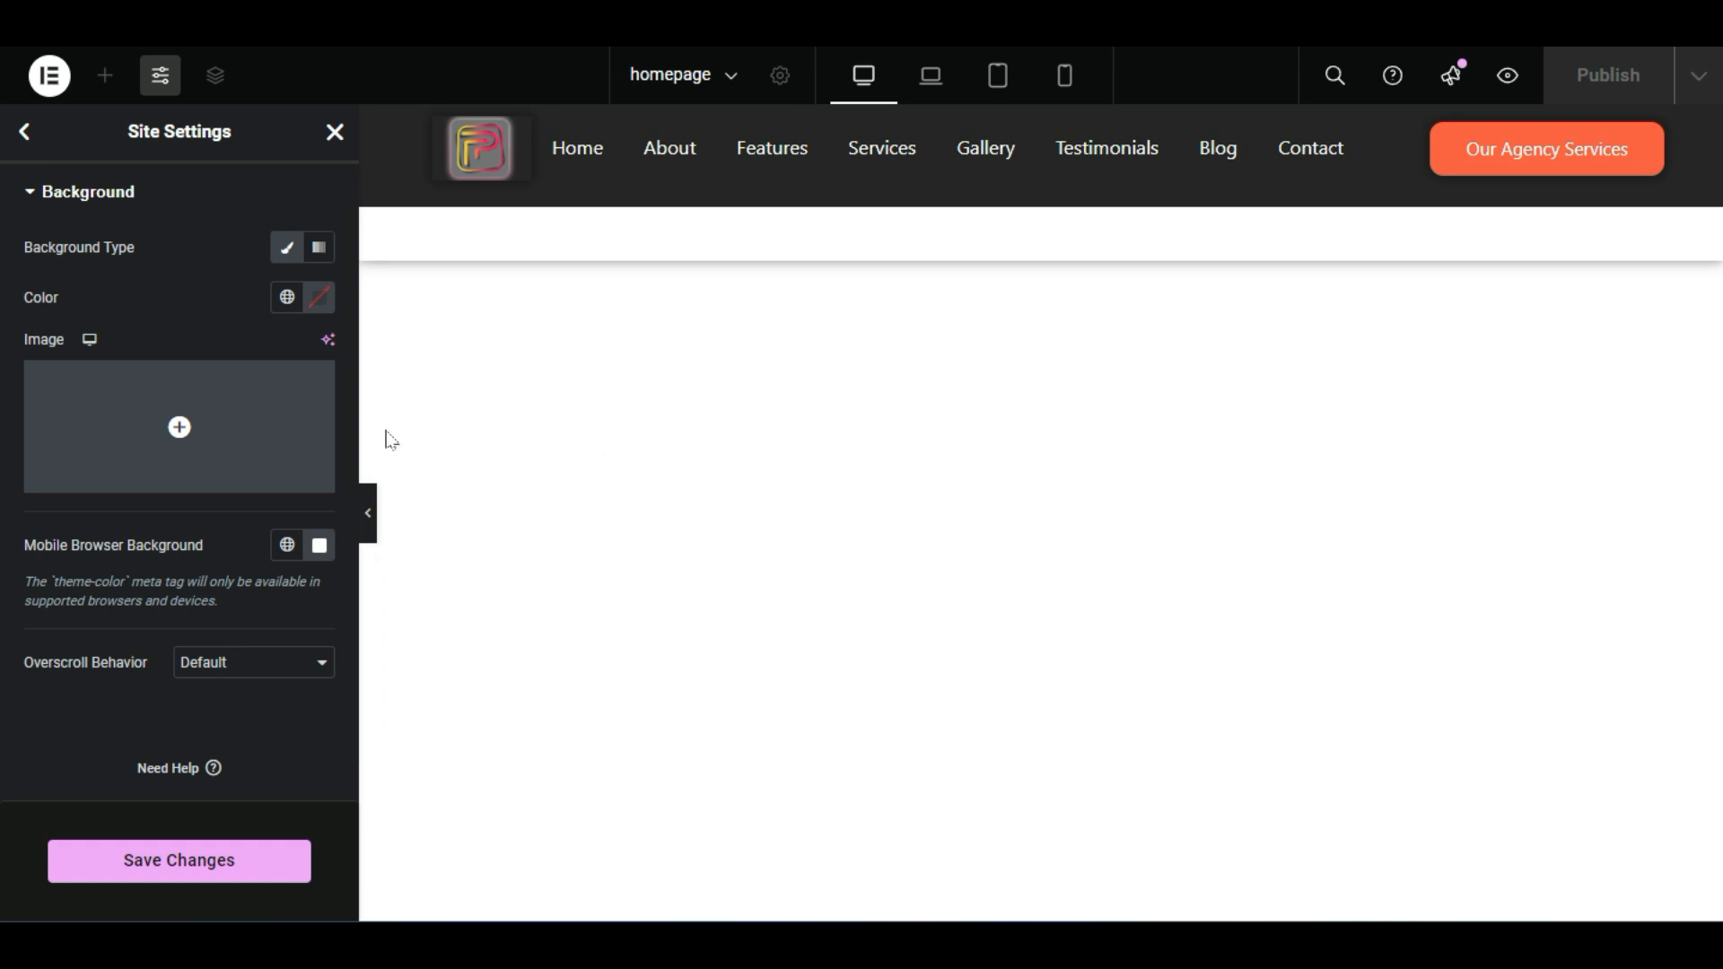
click(320, 248)
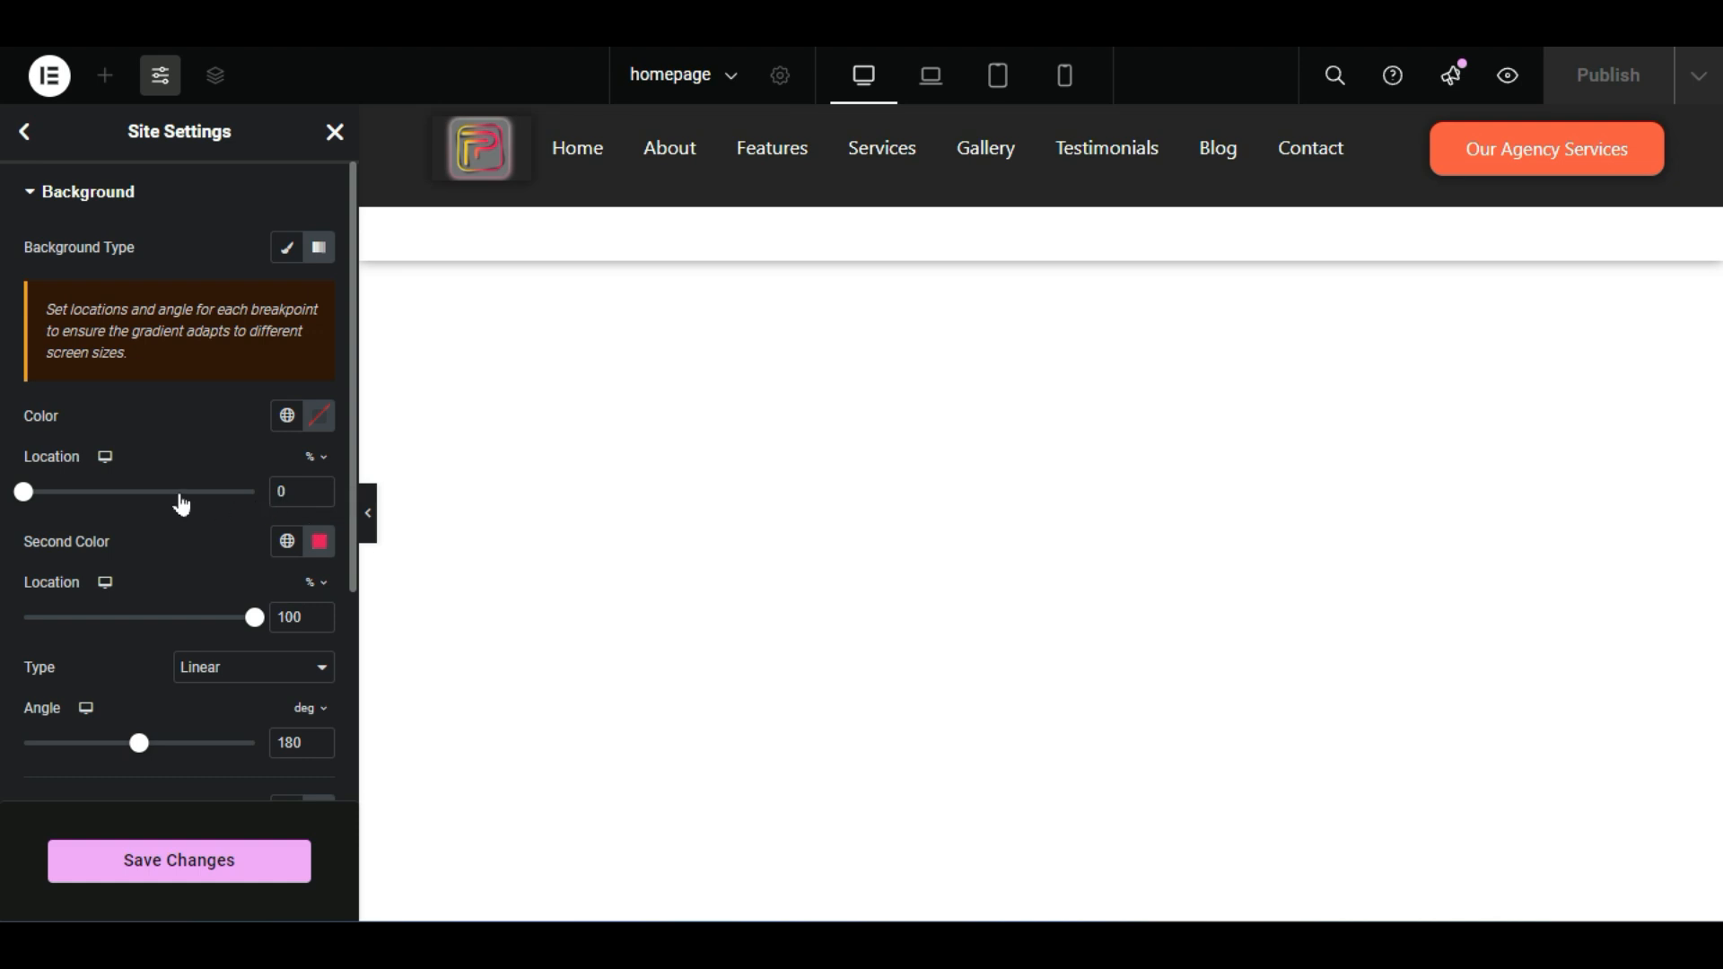
click(277, 257)
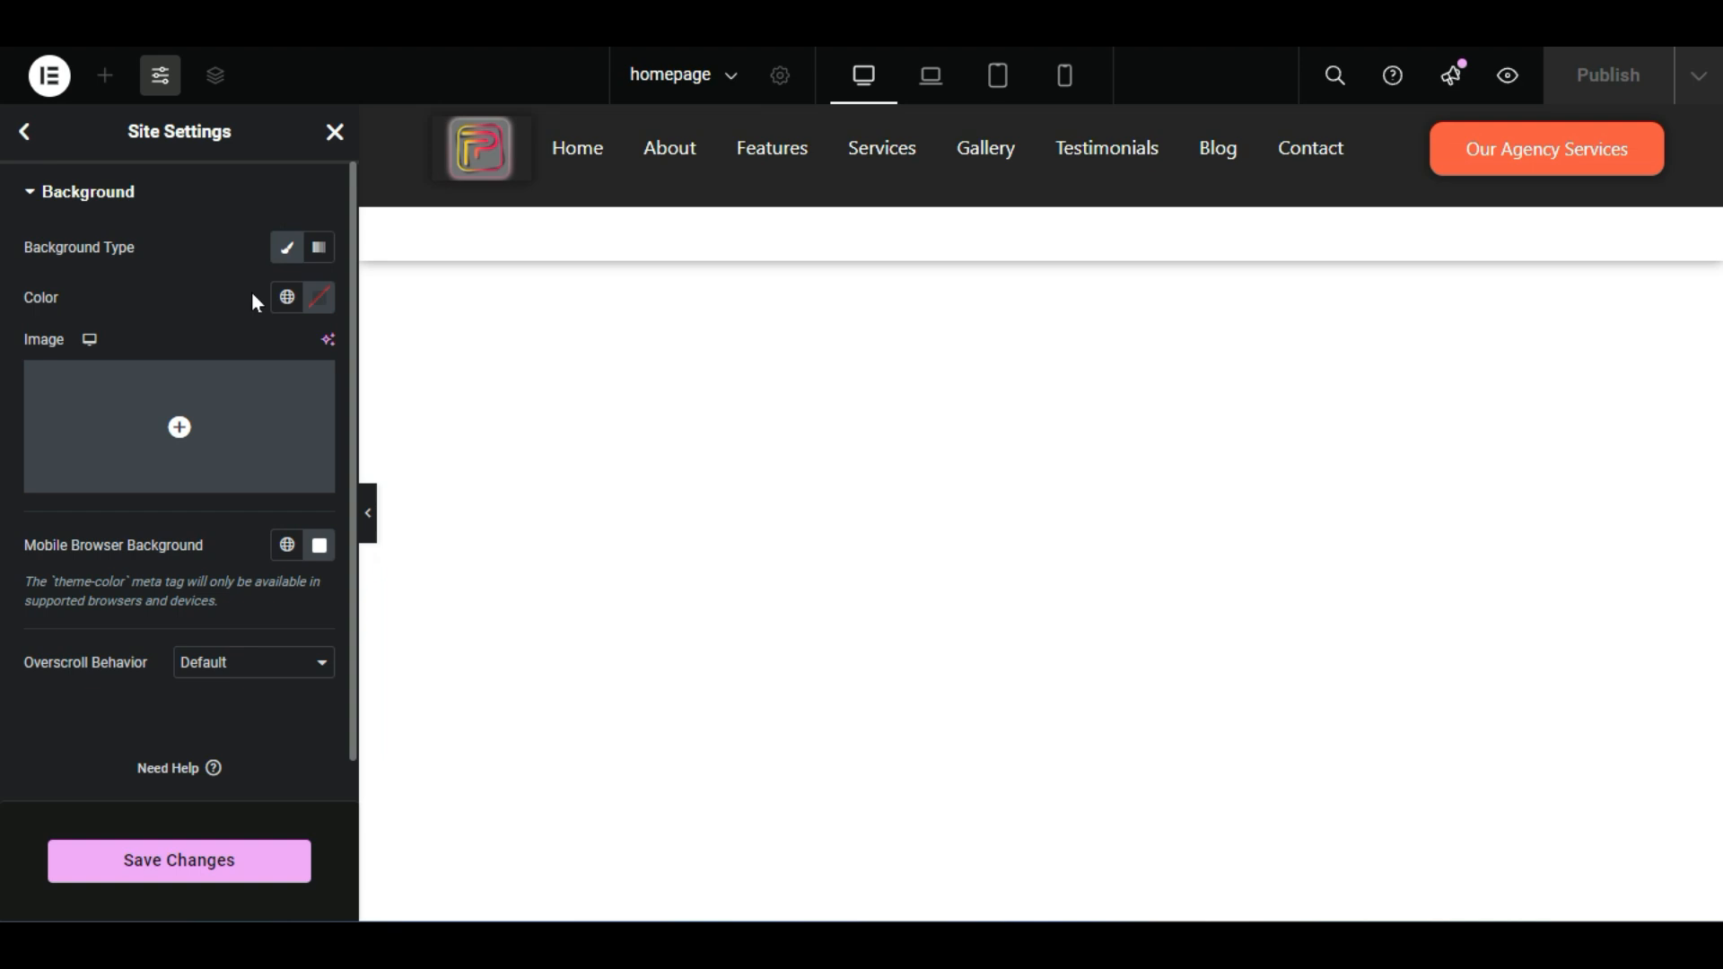
click(321, 299)
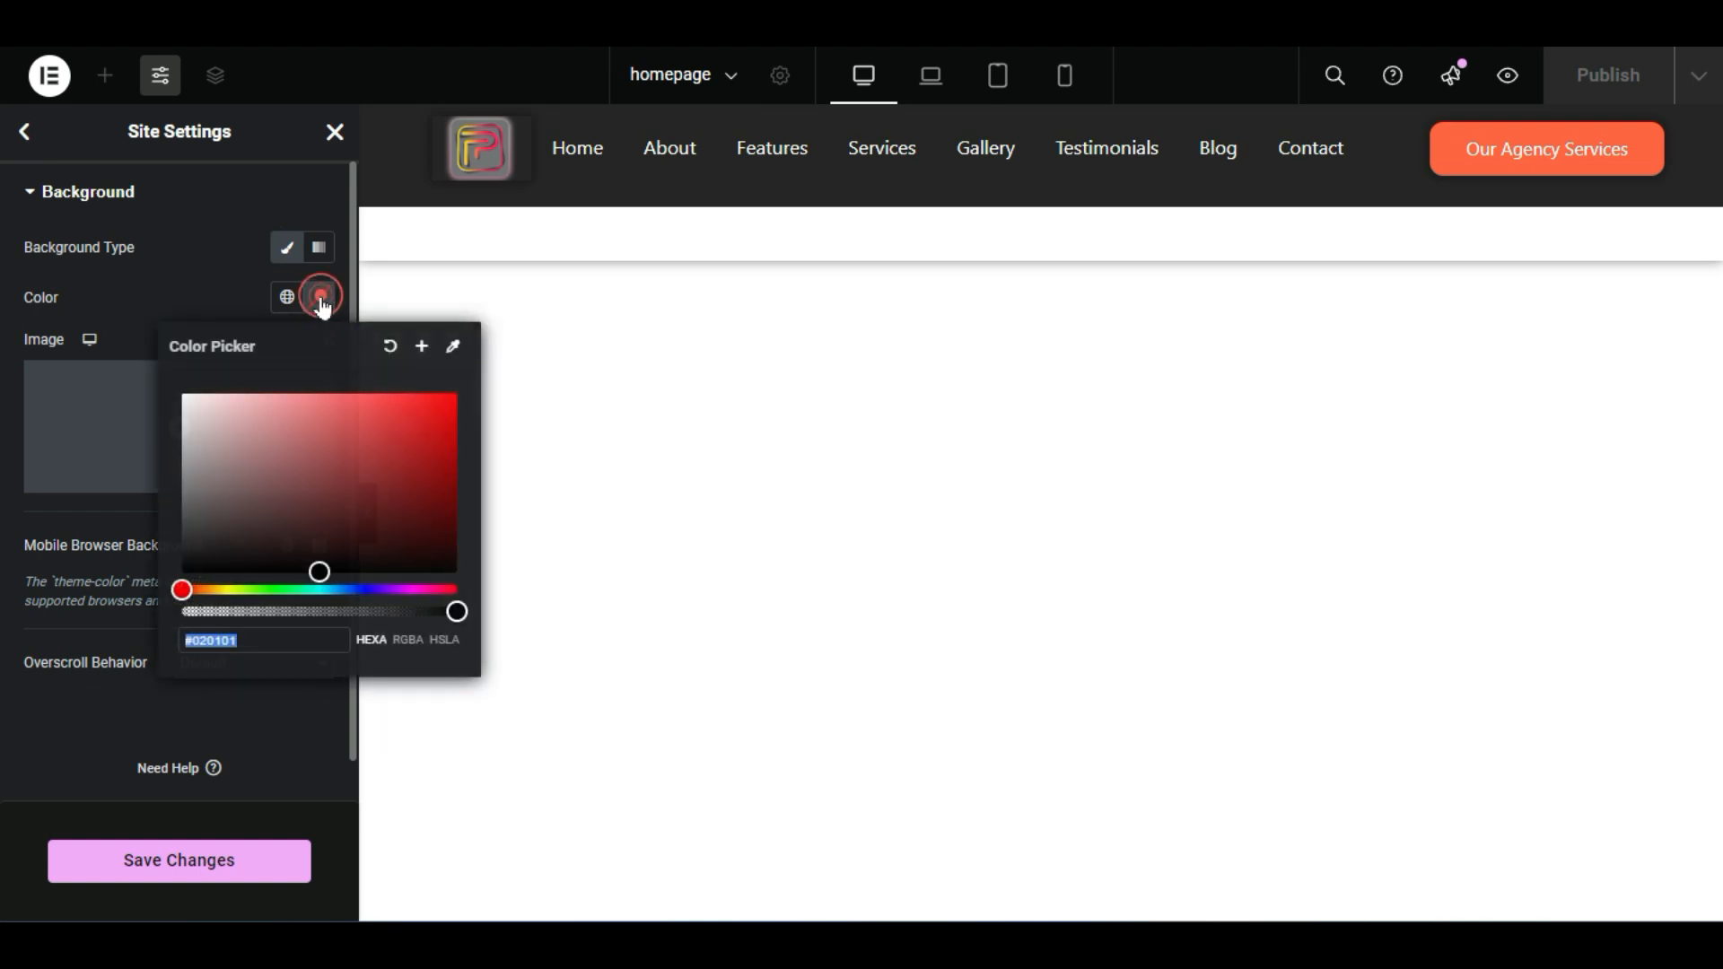
drag(287, 466, 188, 548)
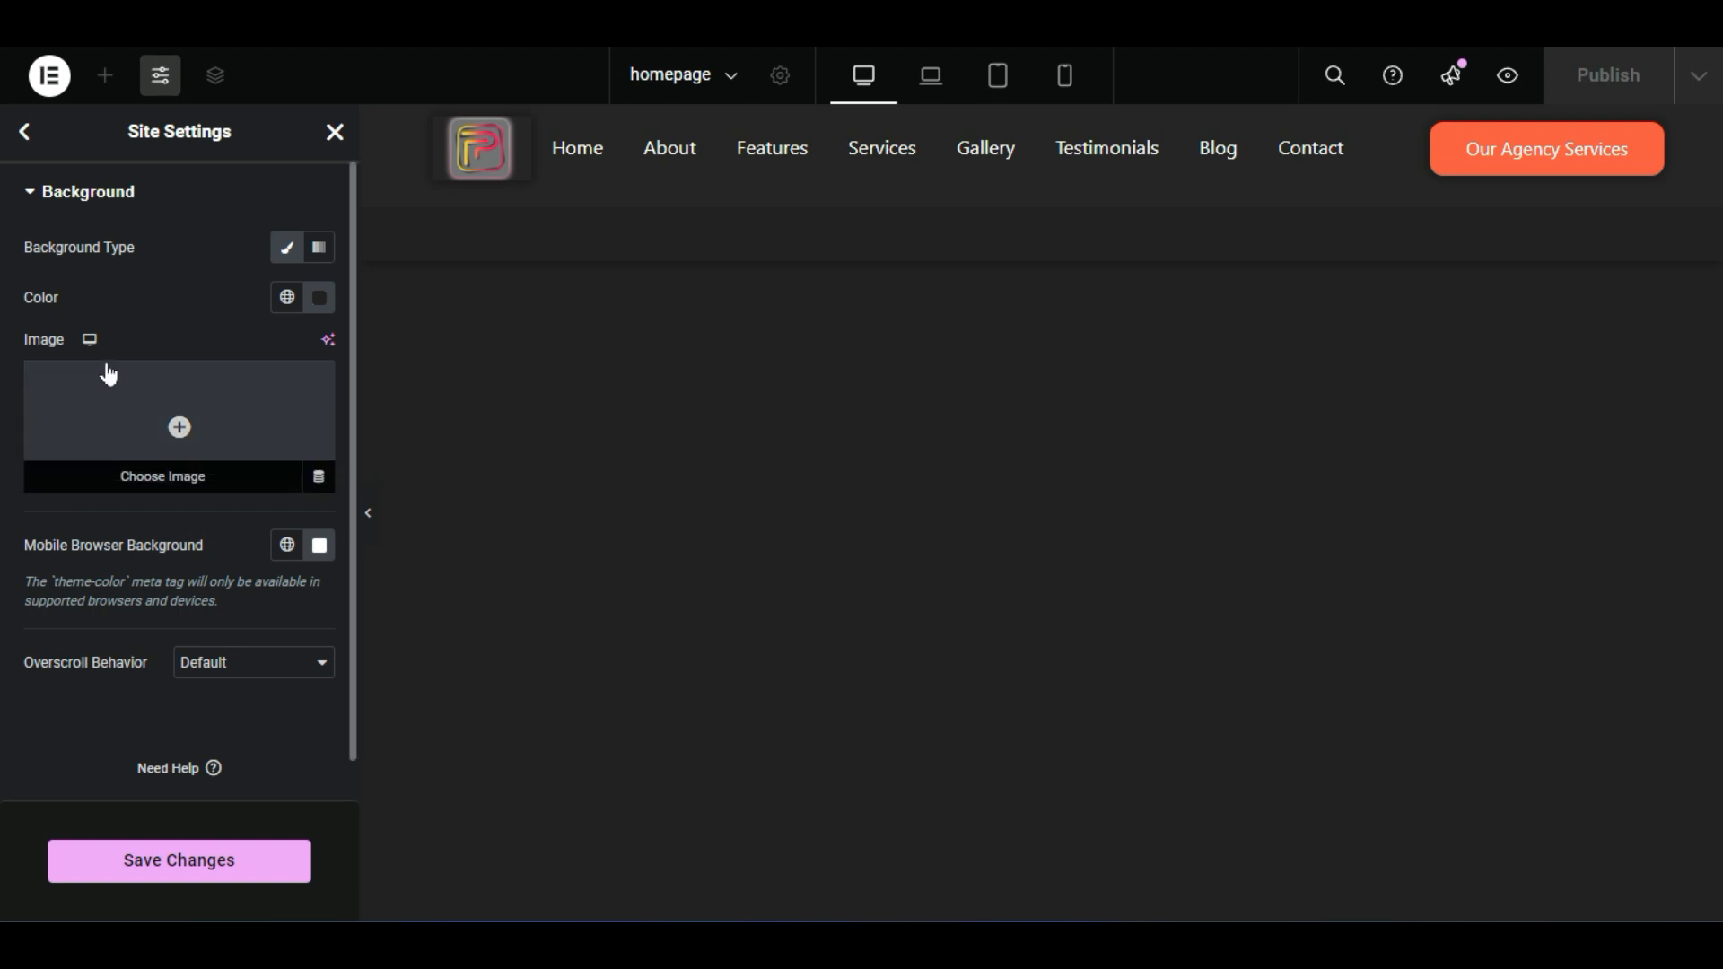
Start uploading a new image file from the computer for the site background
mouse_move(78, 488)
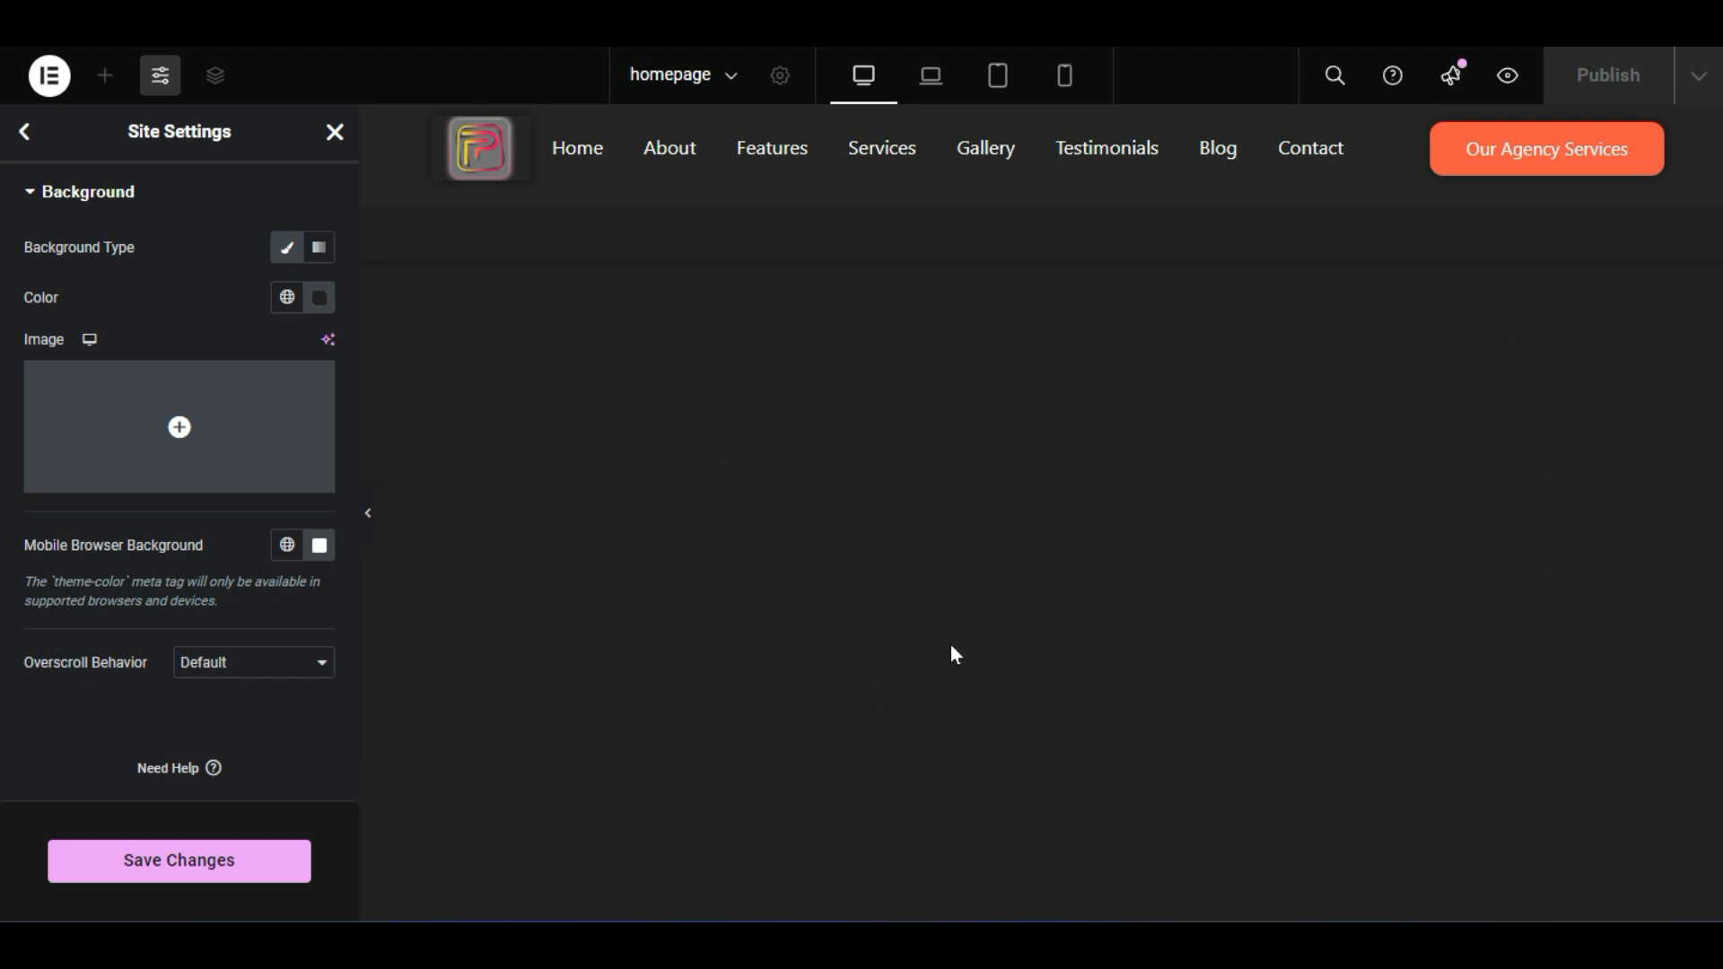
click(167, 479)
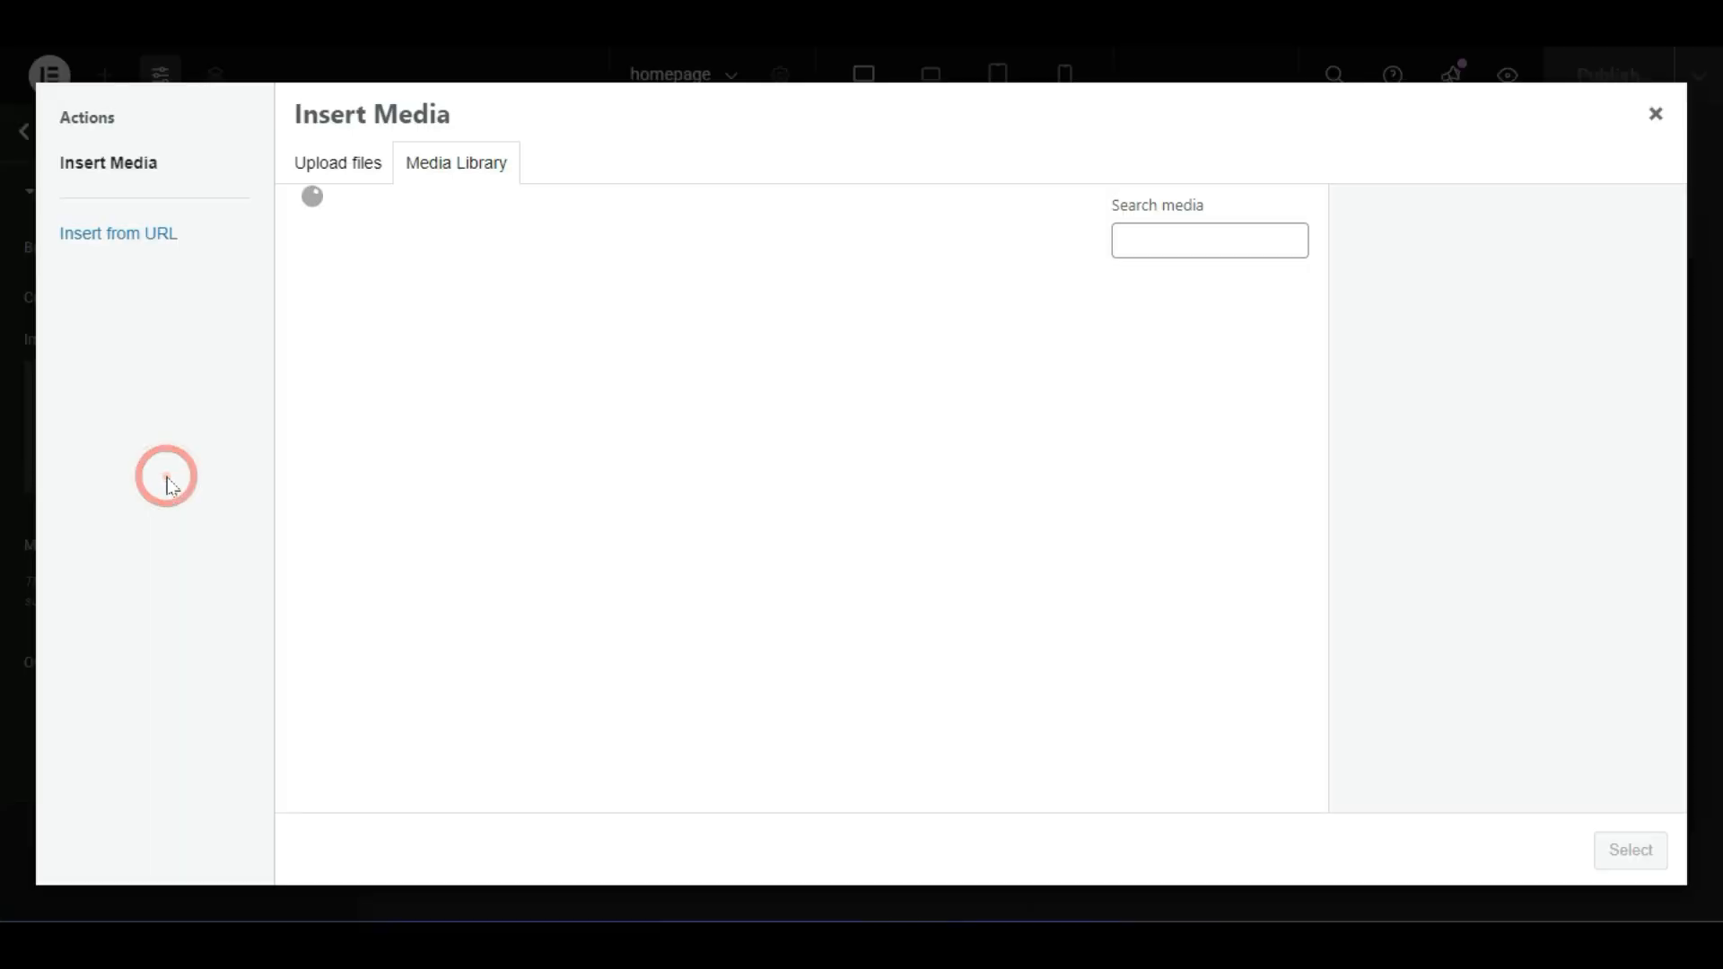
click(359, 160)
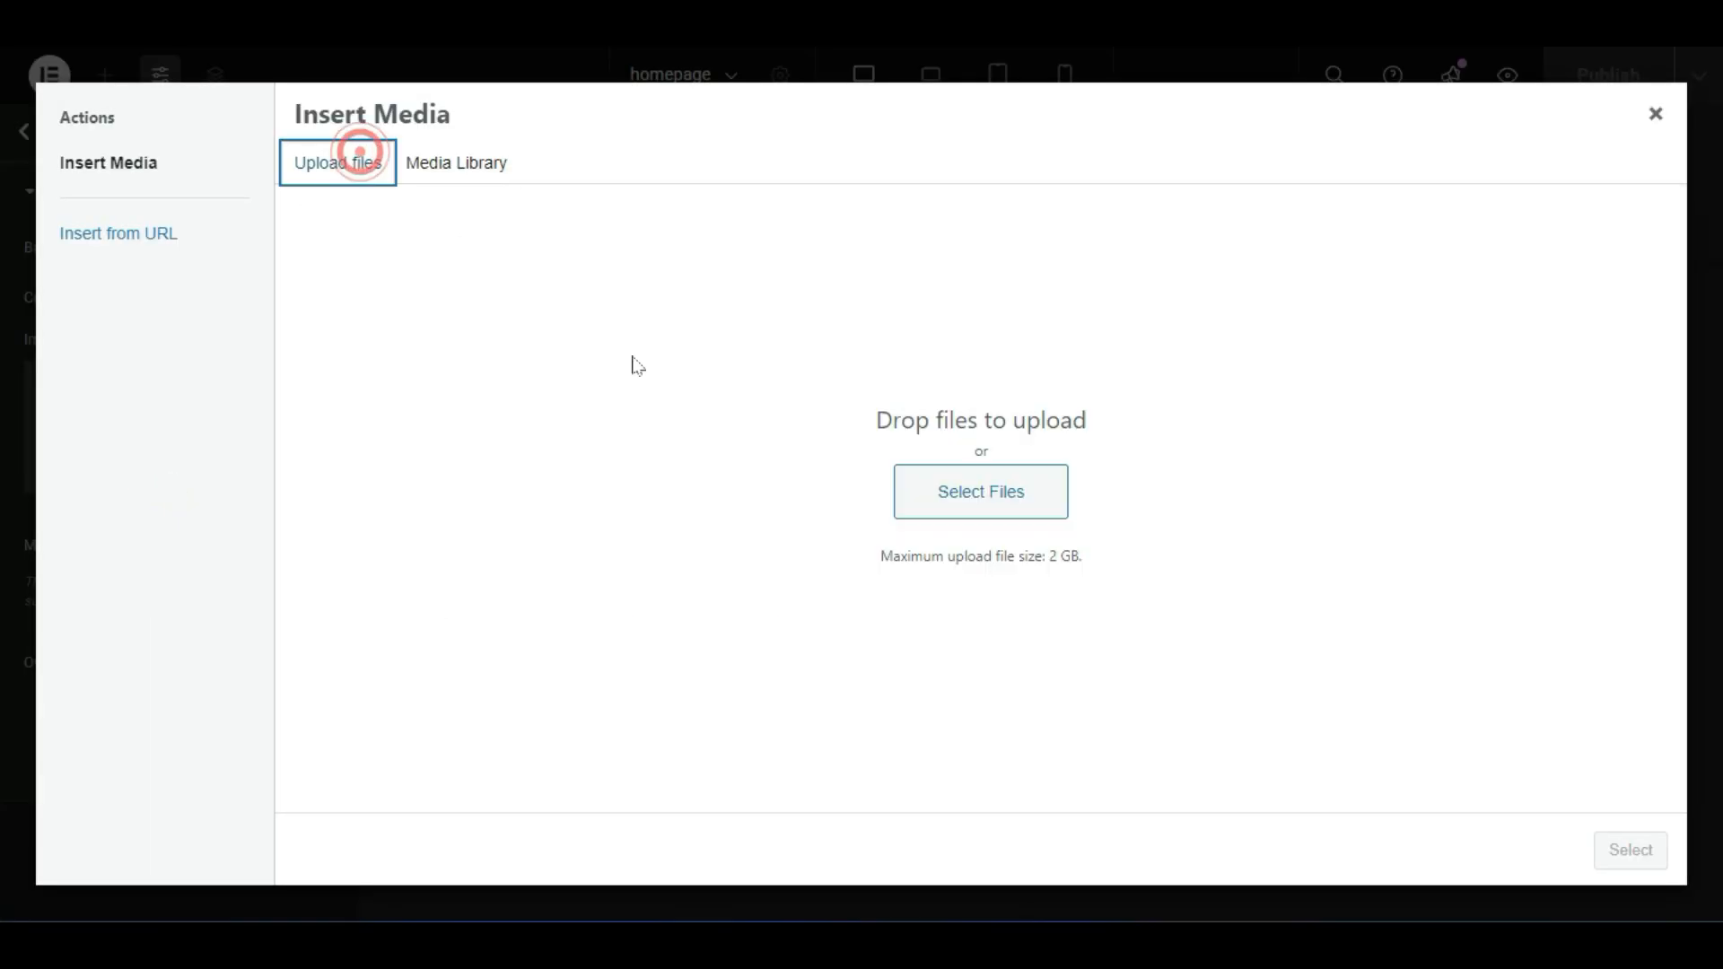
click(935, 491)
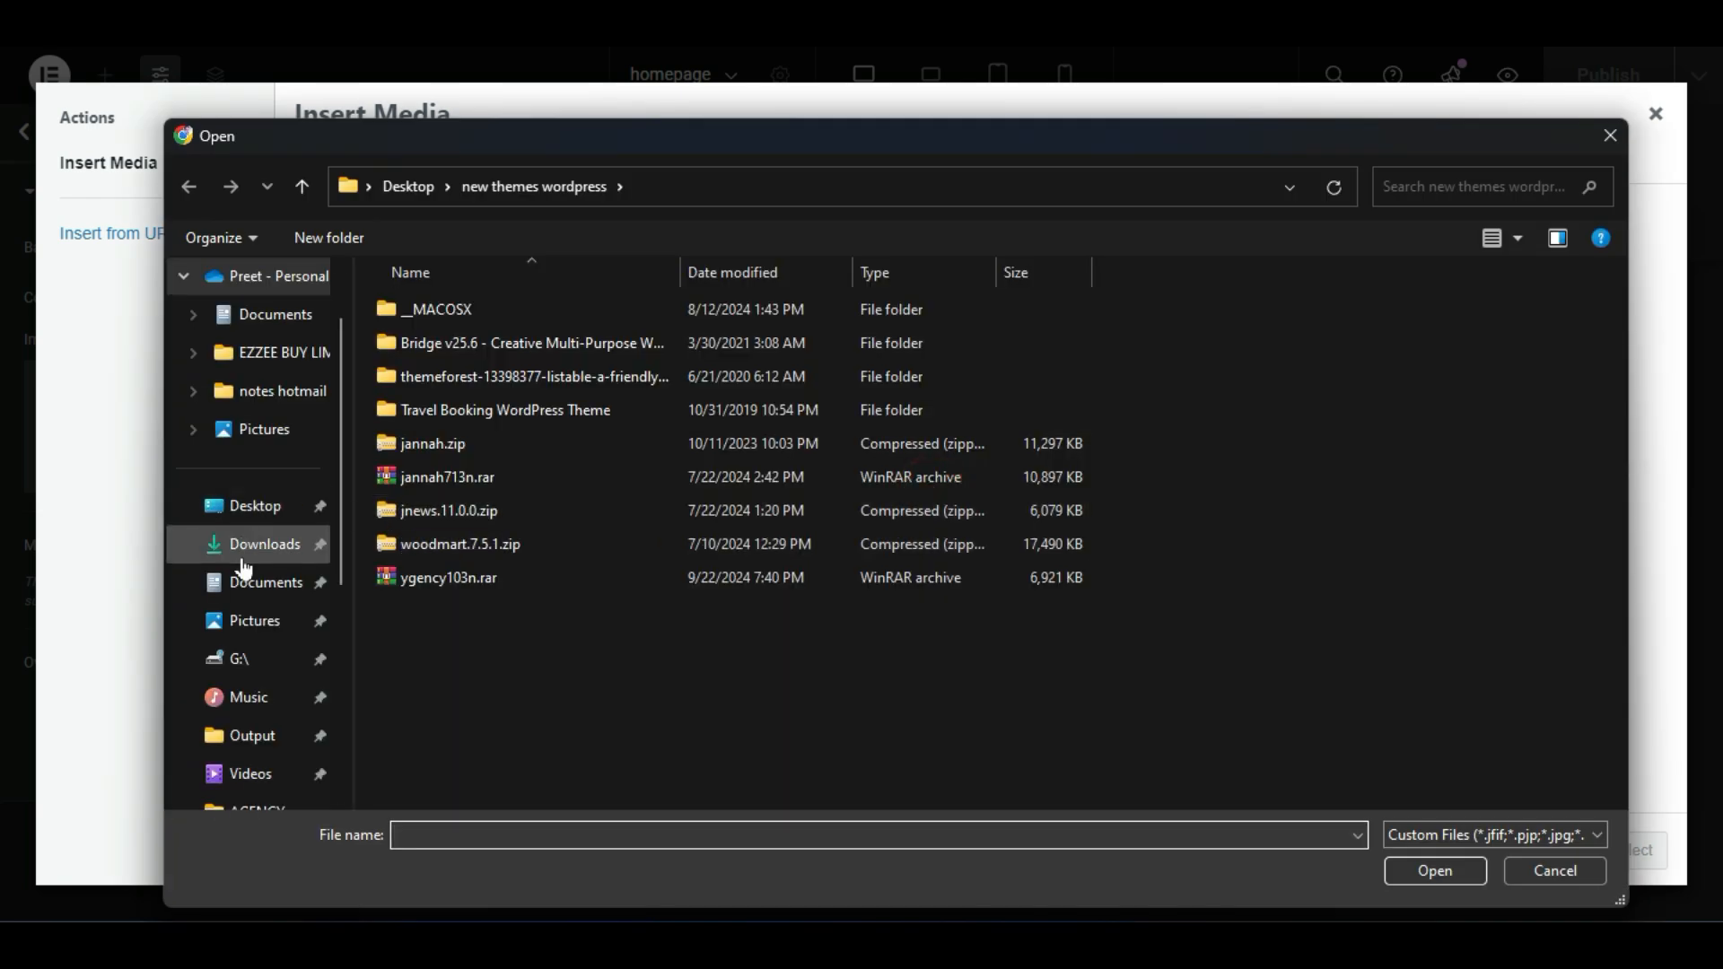
Look through the Downloads folder for a suitable background image
click(241, 558)
scroll(909, 554, down, 5)
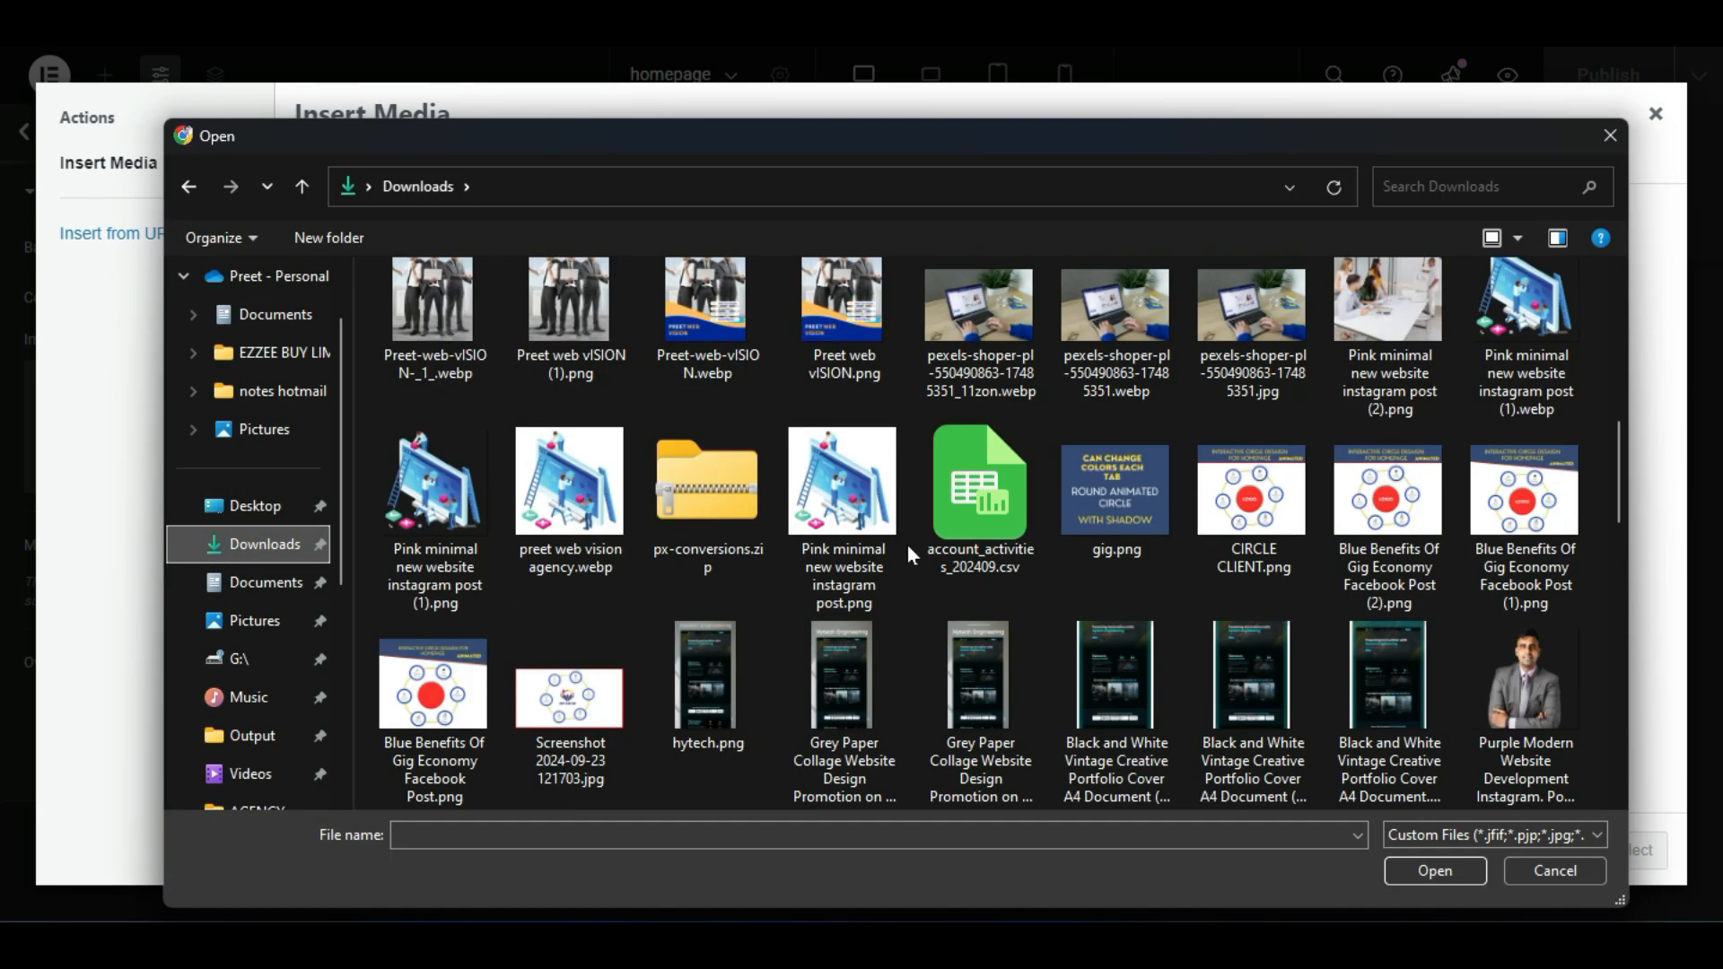
scroll(909, 554, down, 10)
scroll(920, 564, up, 4)
scroll(919, 563, down, 10)
scroll(920, 564, down, 5)
scroll(924, 575, up, 5)
scroll(925, 588, up, 15)
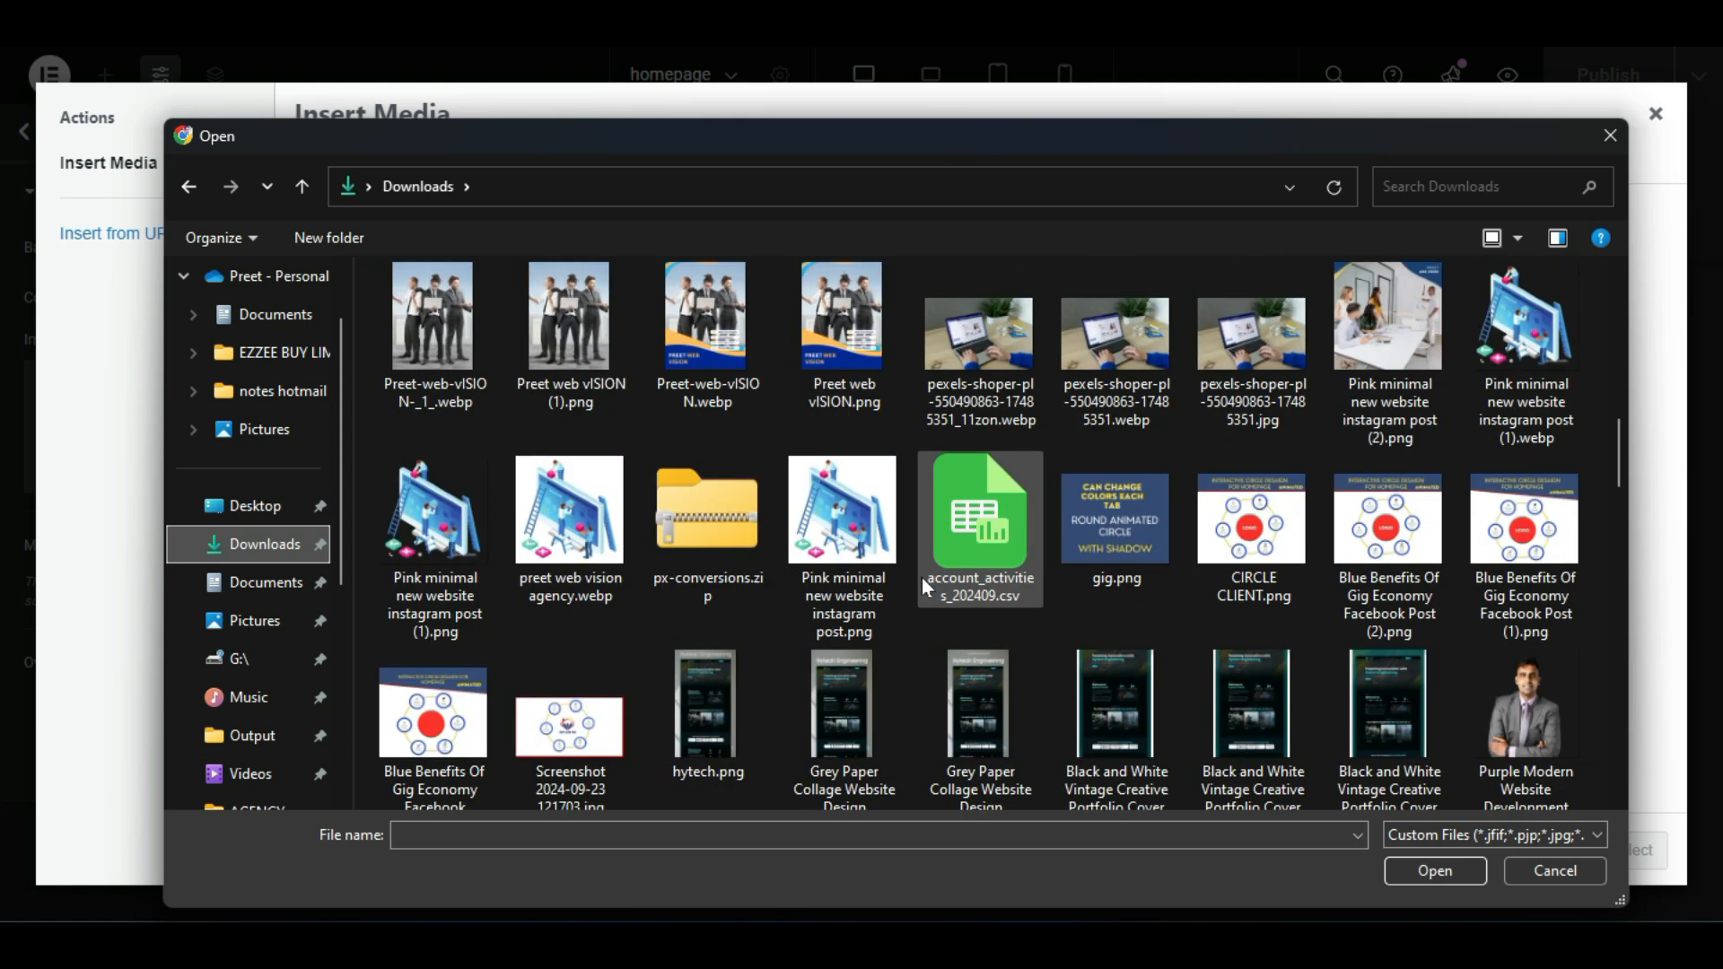
scroll(925, 587, up, 10)
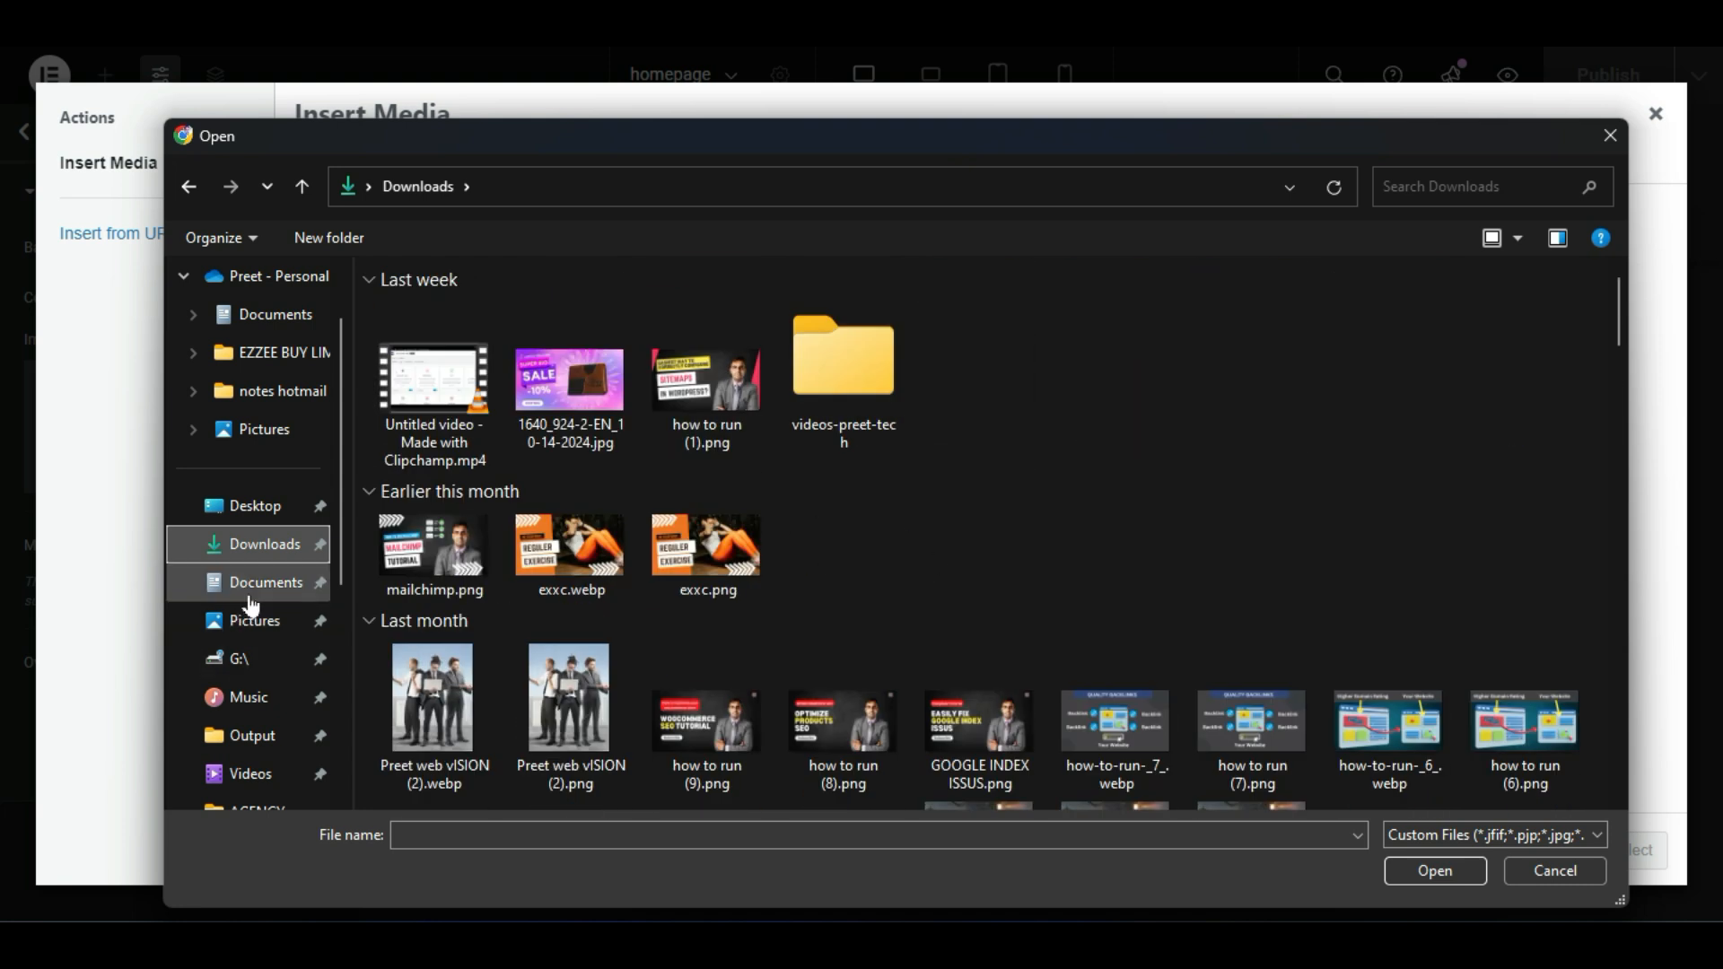
Look through the Documents and Desktop folders for a suitable background image, and leave the file chooser without picking one
click(251, 587)
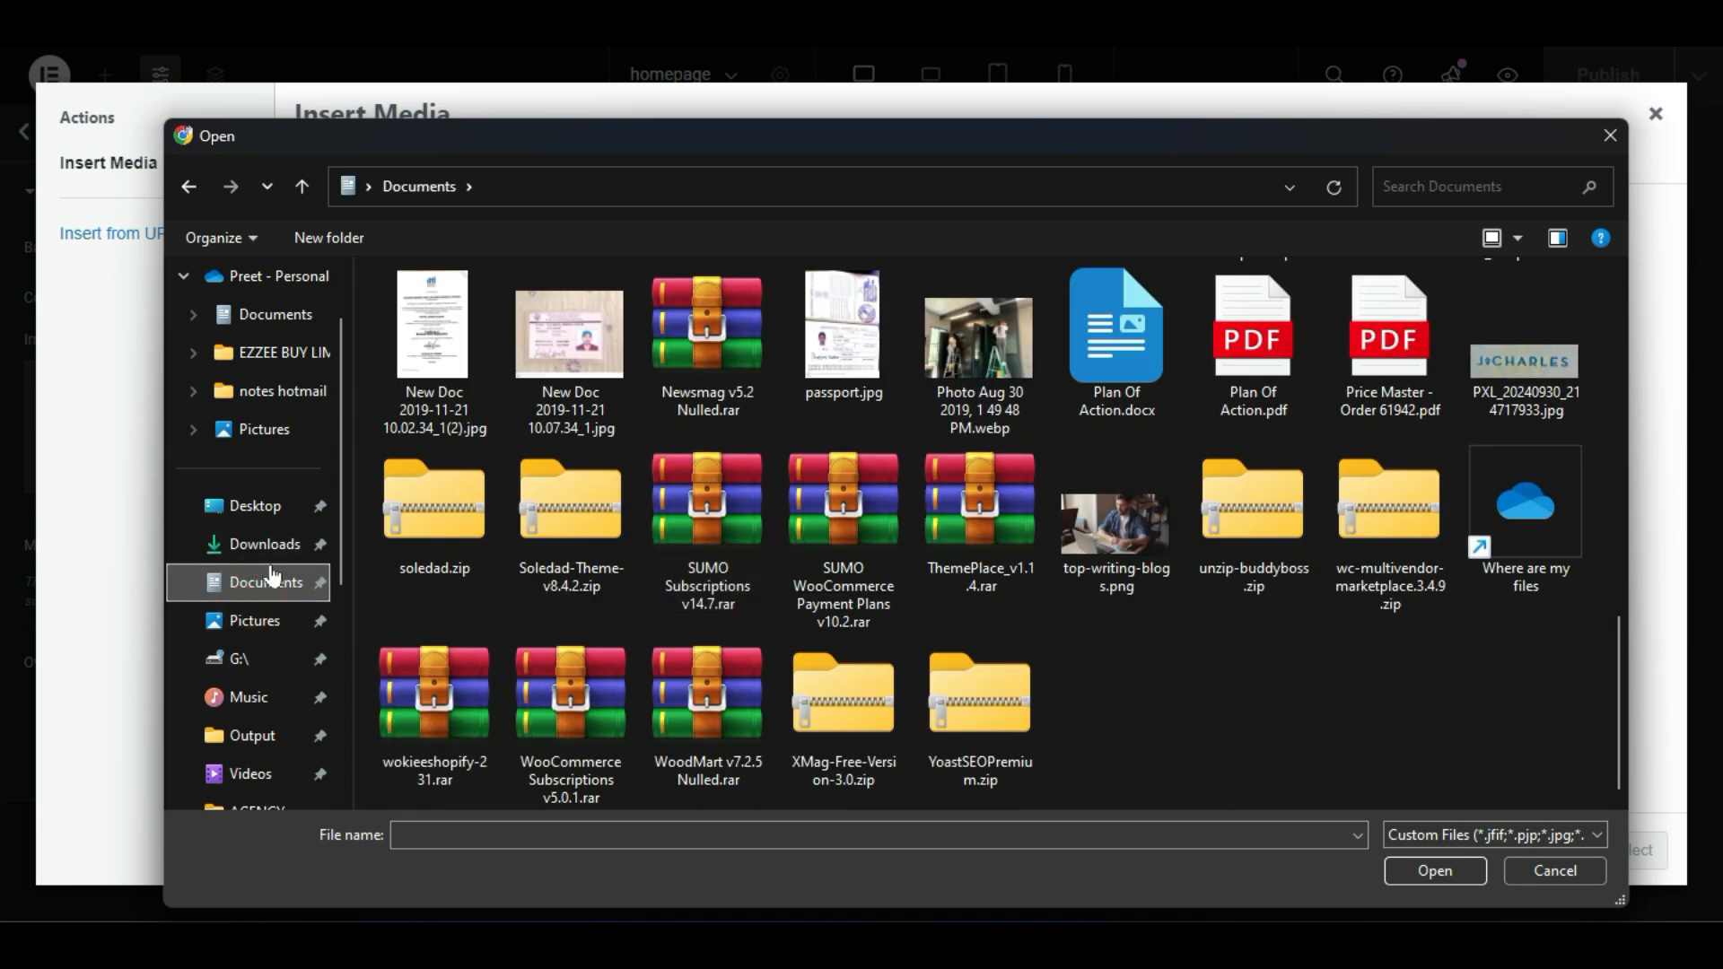
click(256, 505)
scroll(1337, 622, down, 5)
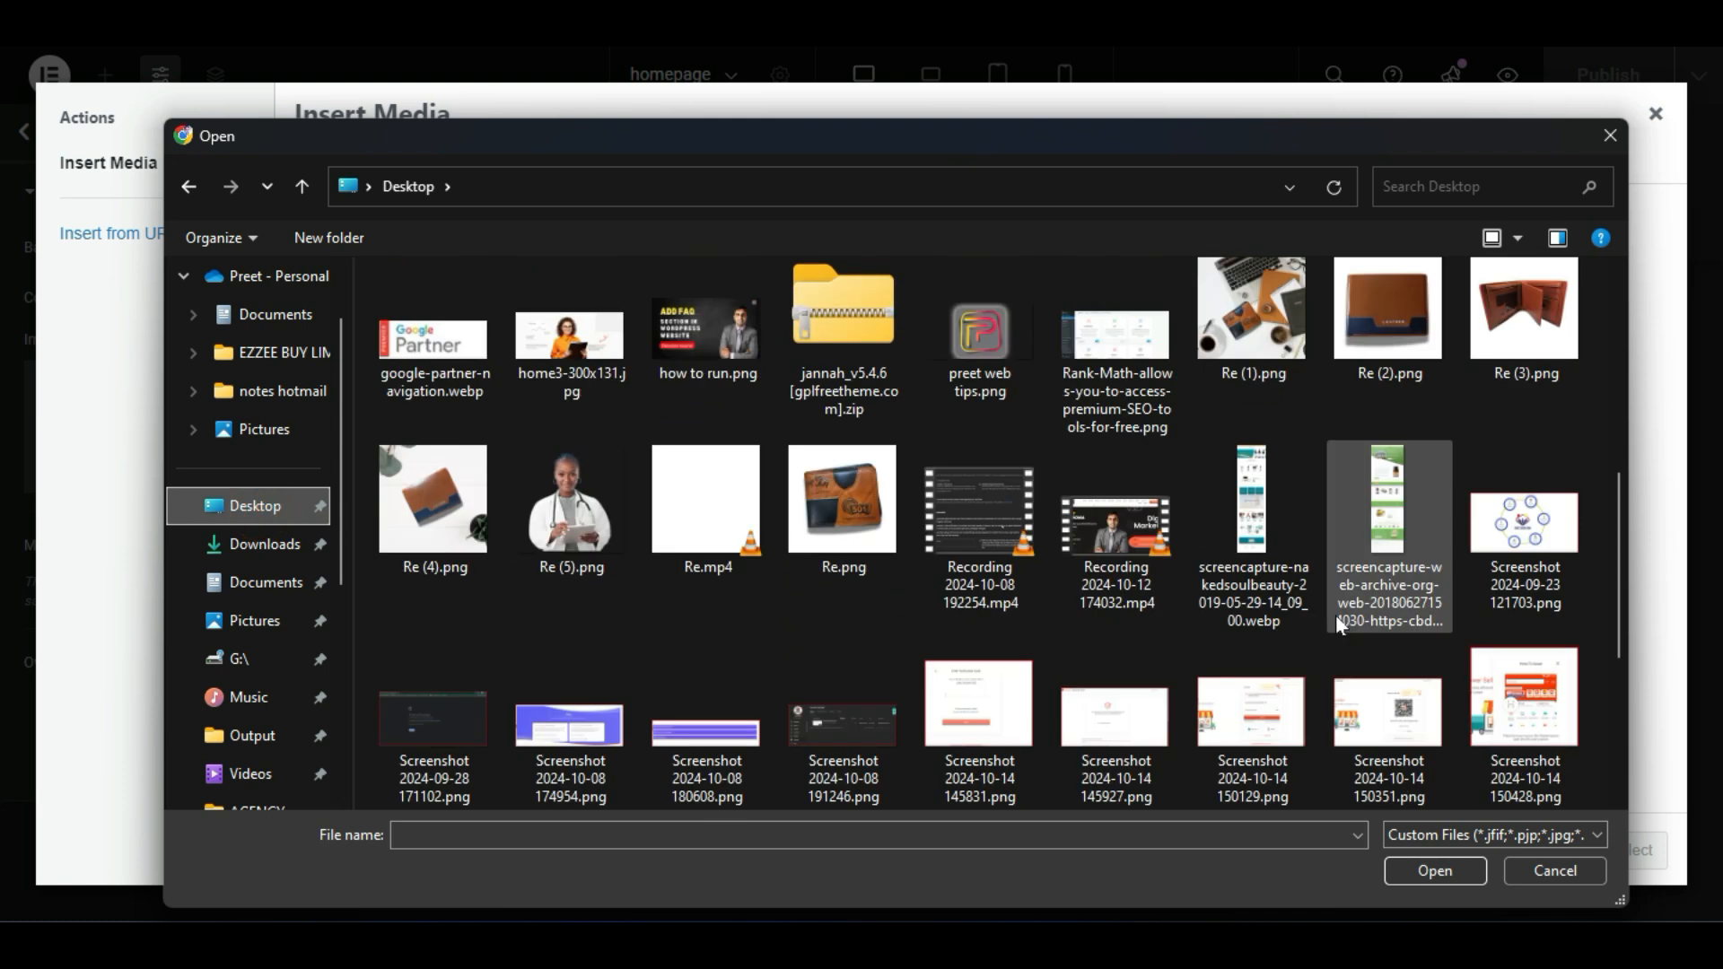
scroll(1337, 622, down, 3)
scroll(1339, 625, up, 10)
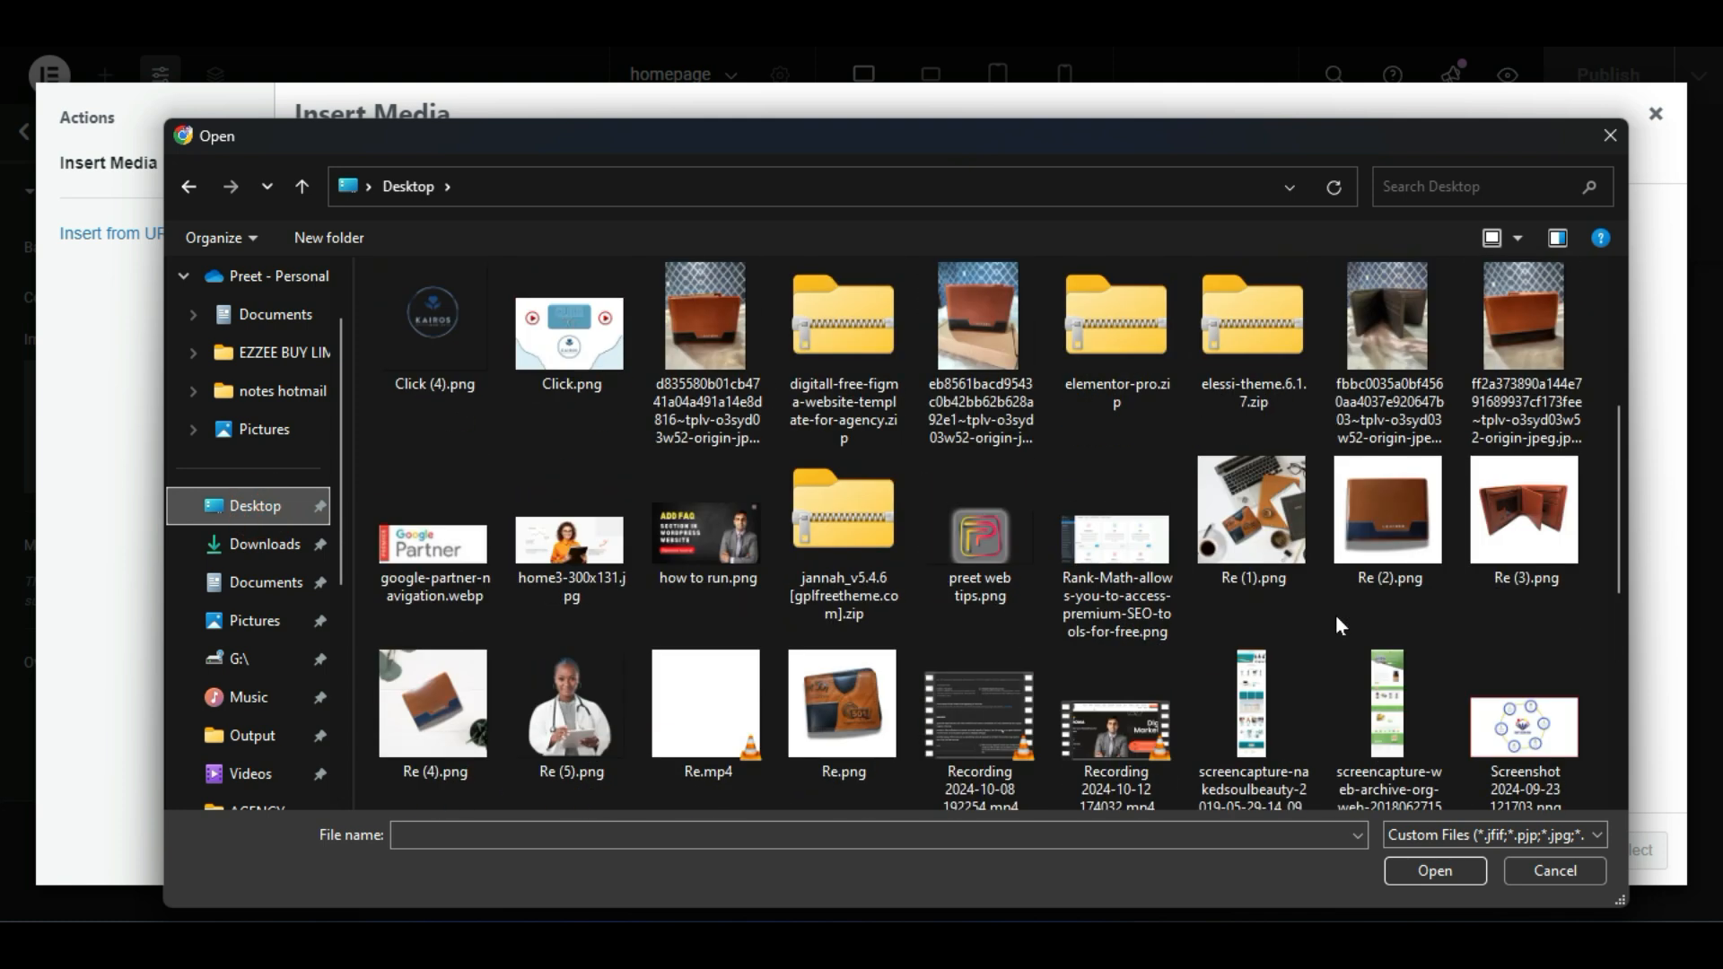
scroll(1339, 637, down, 9)
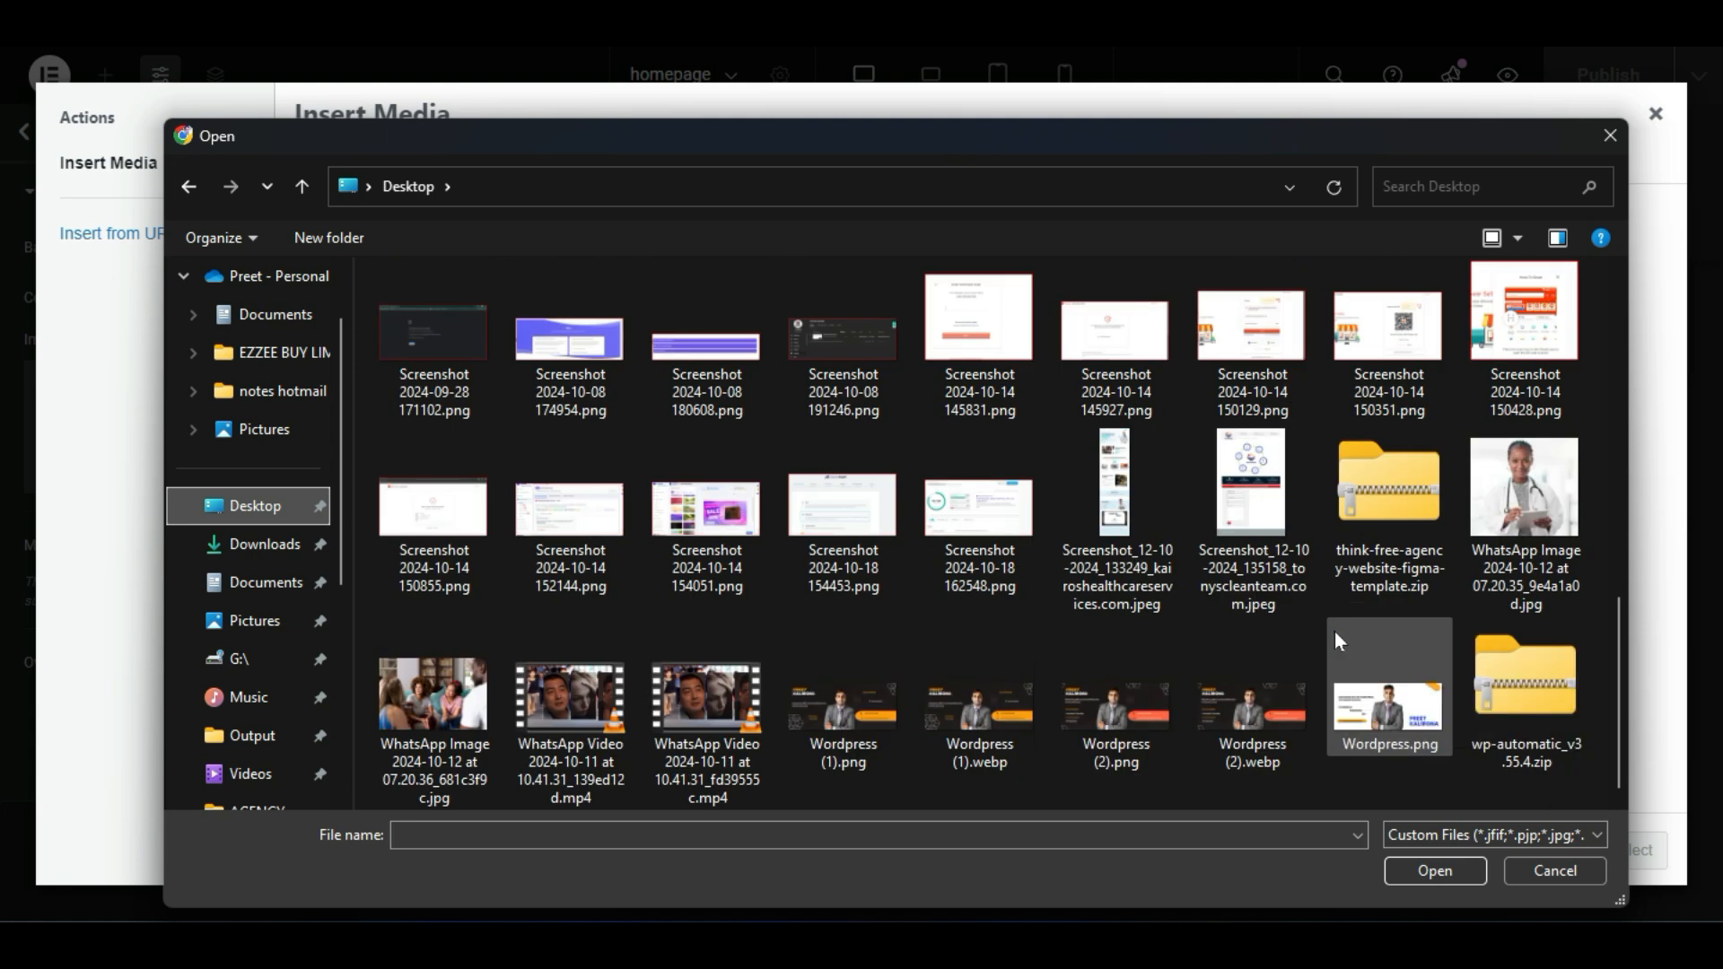
scroll(1333, 632, up, 3)
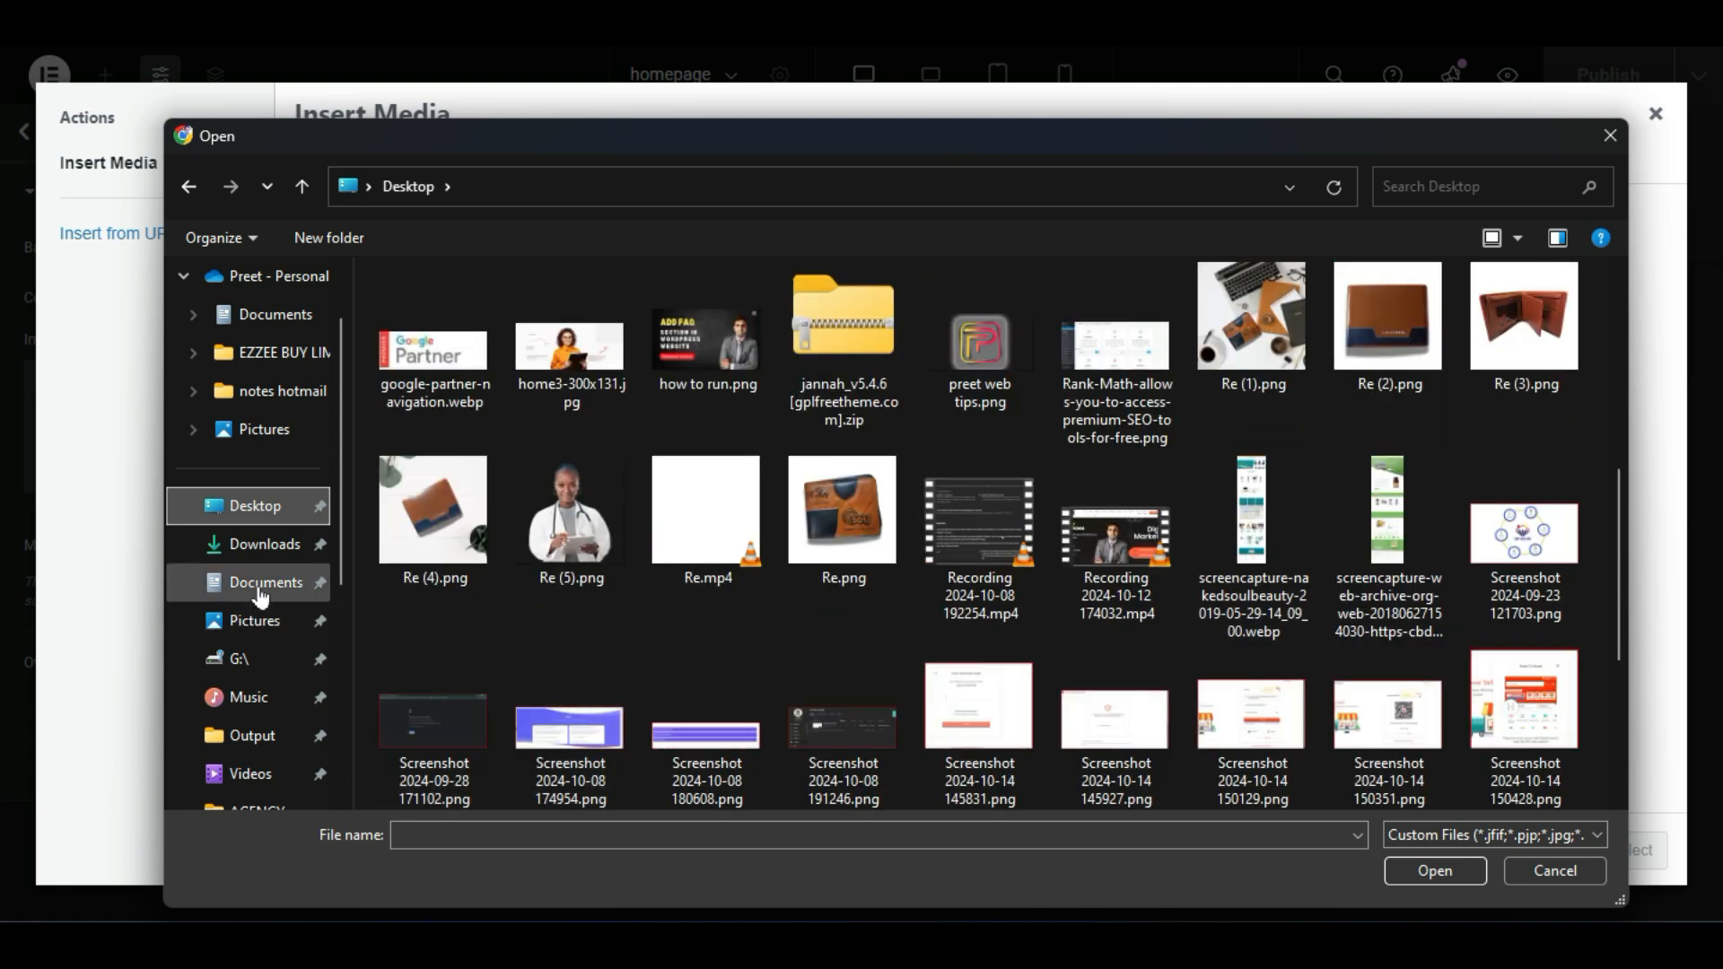
click(1607, 135)
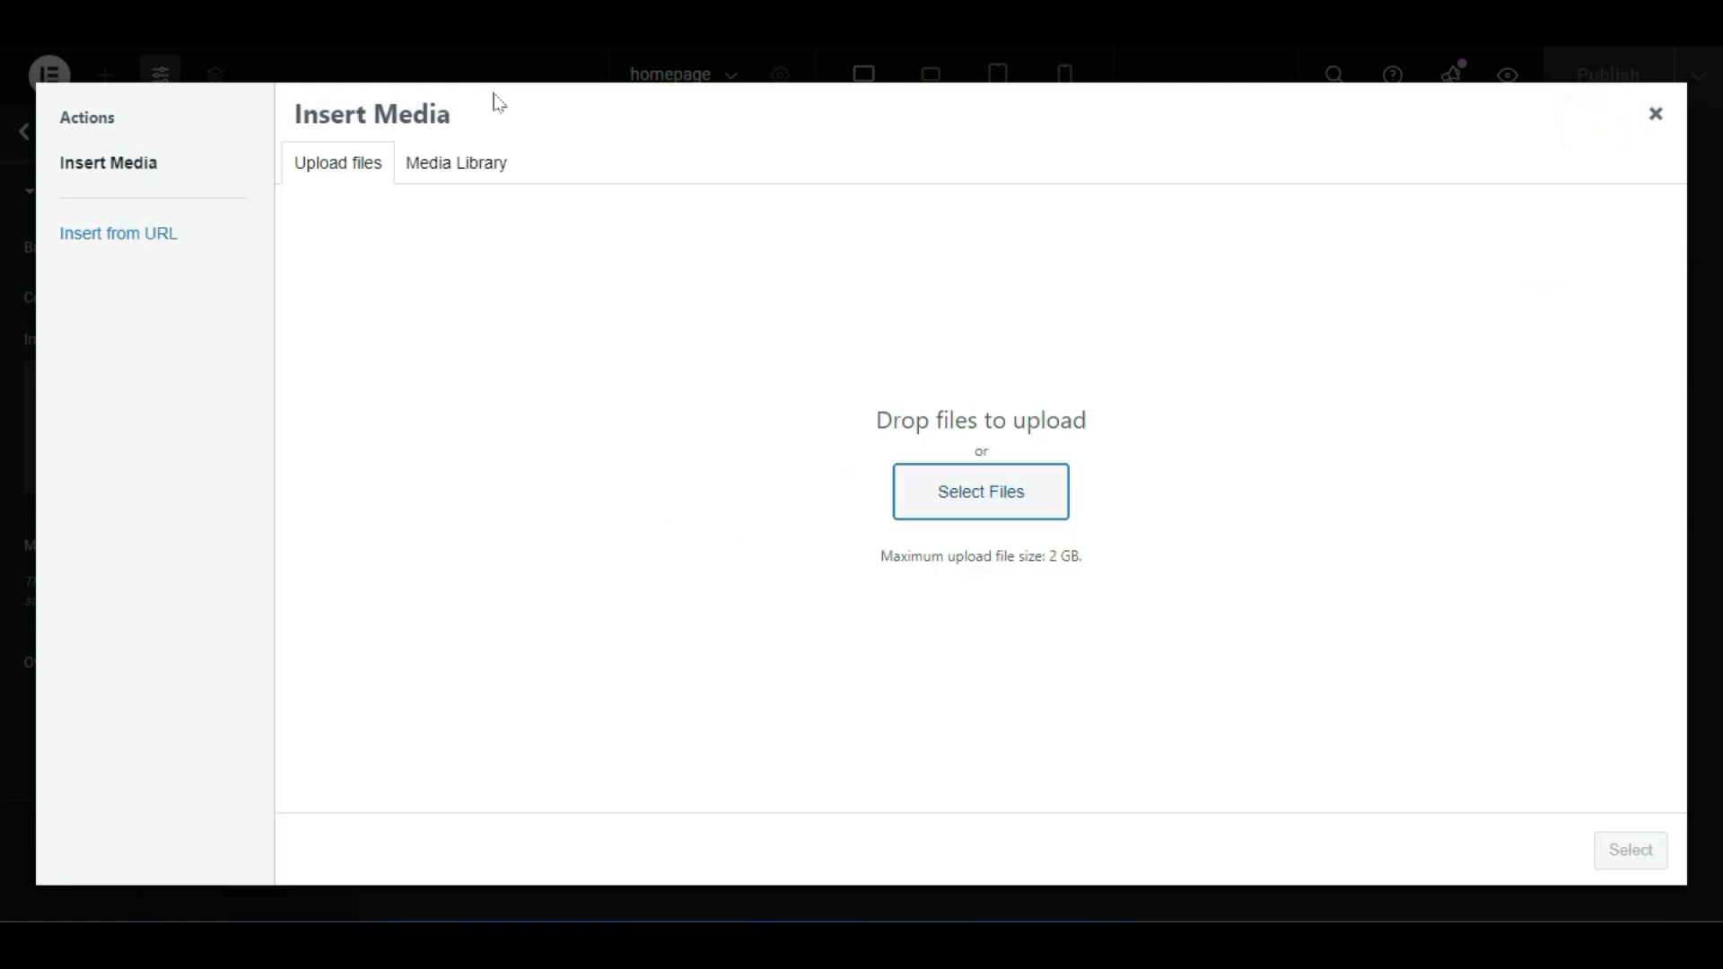
Choose the business-team-consultant photo with the bar chart from the media library as the site background image
click(492, 173)
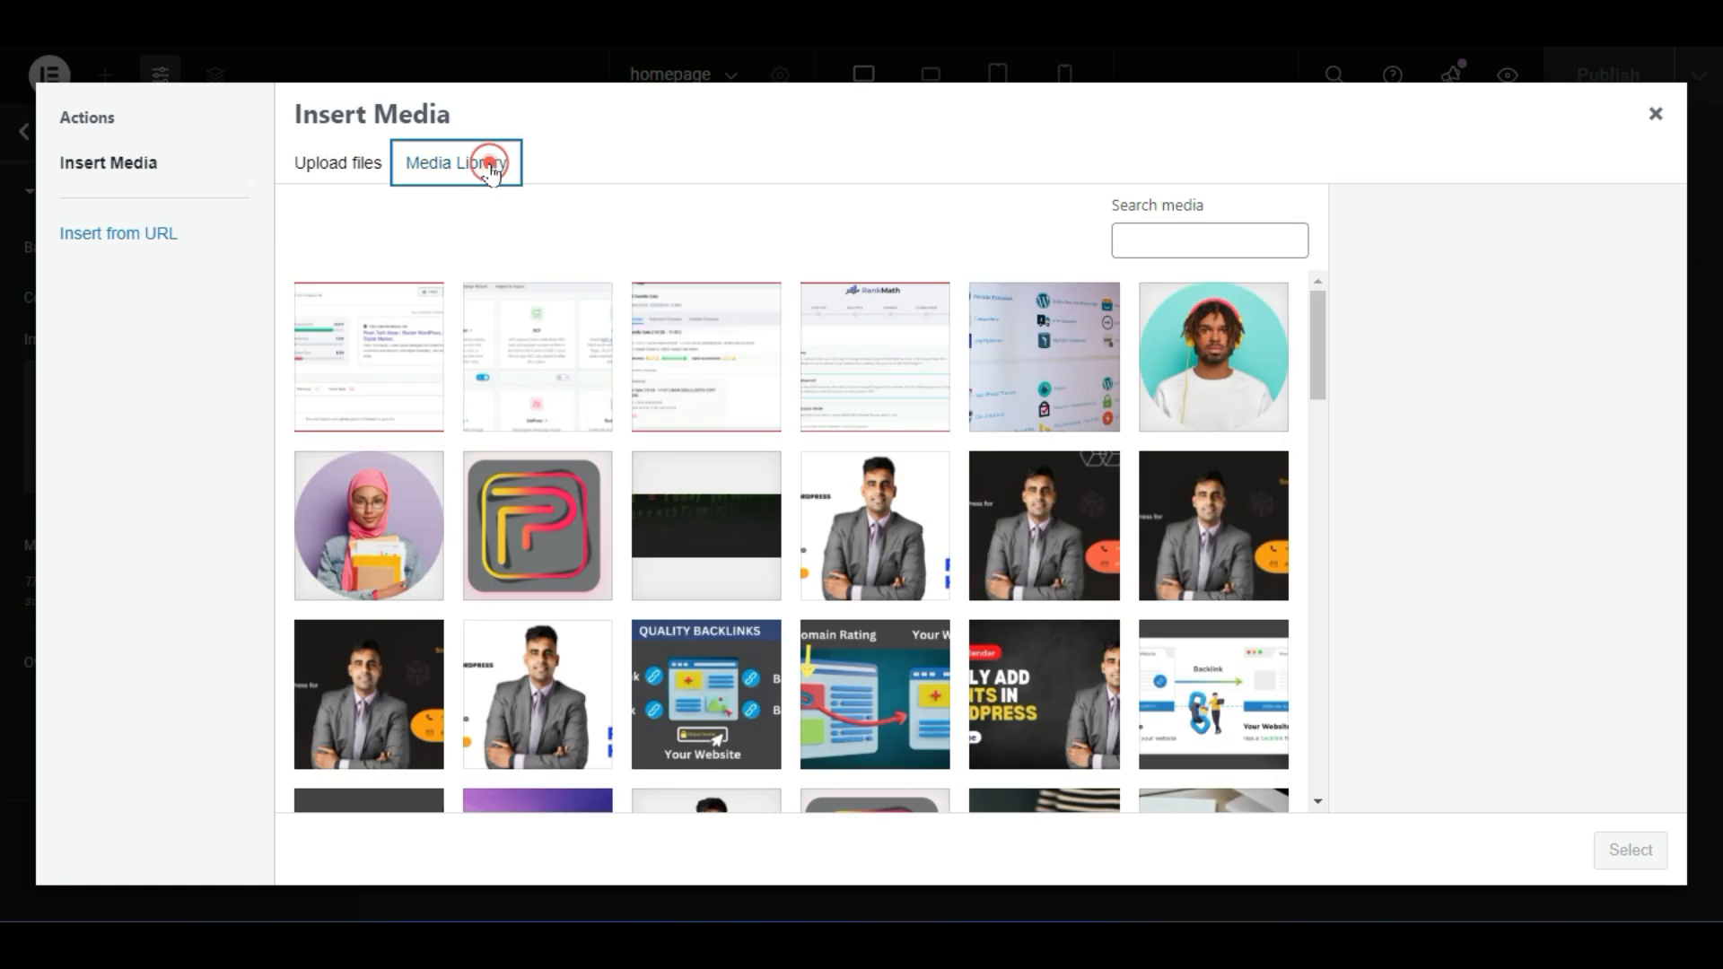
scroll(639, 550, down, 10)
scroll(639, 549, down, 2)
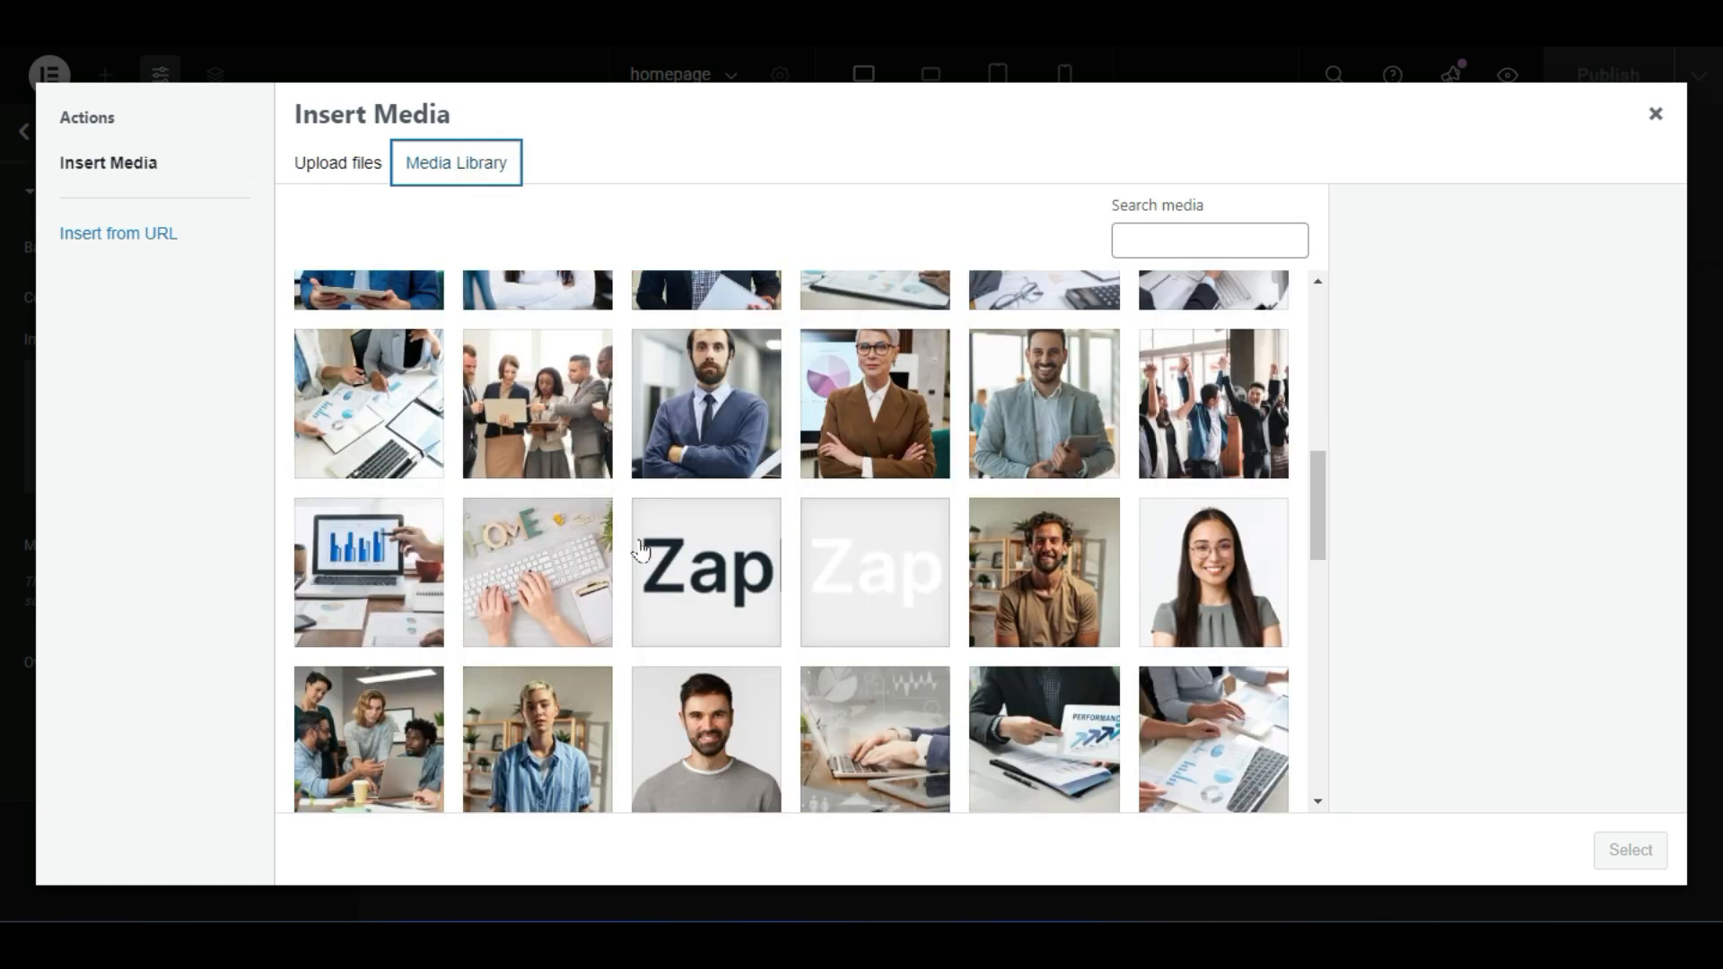
scroll(637, 548, up, 6)
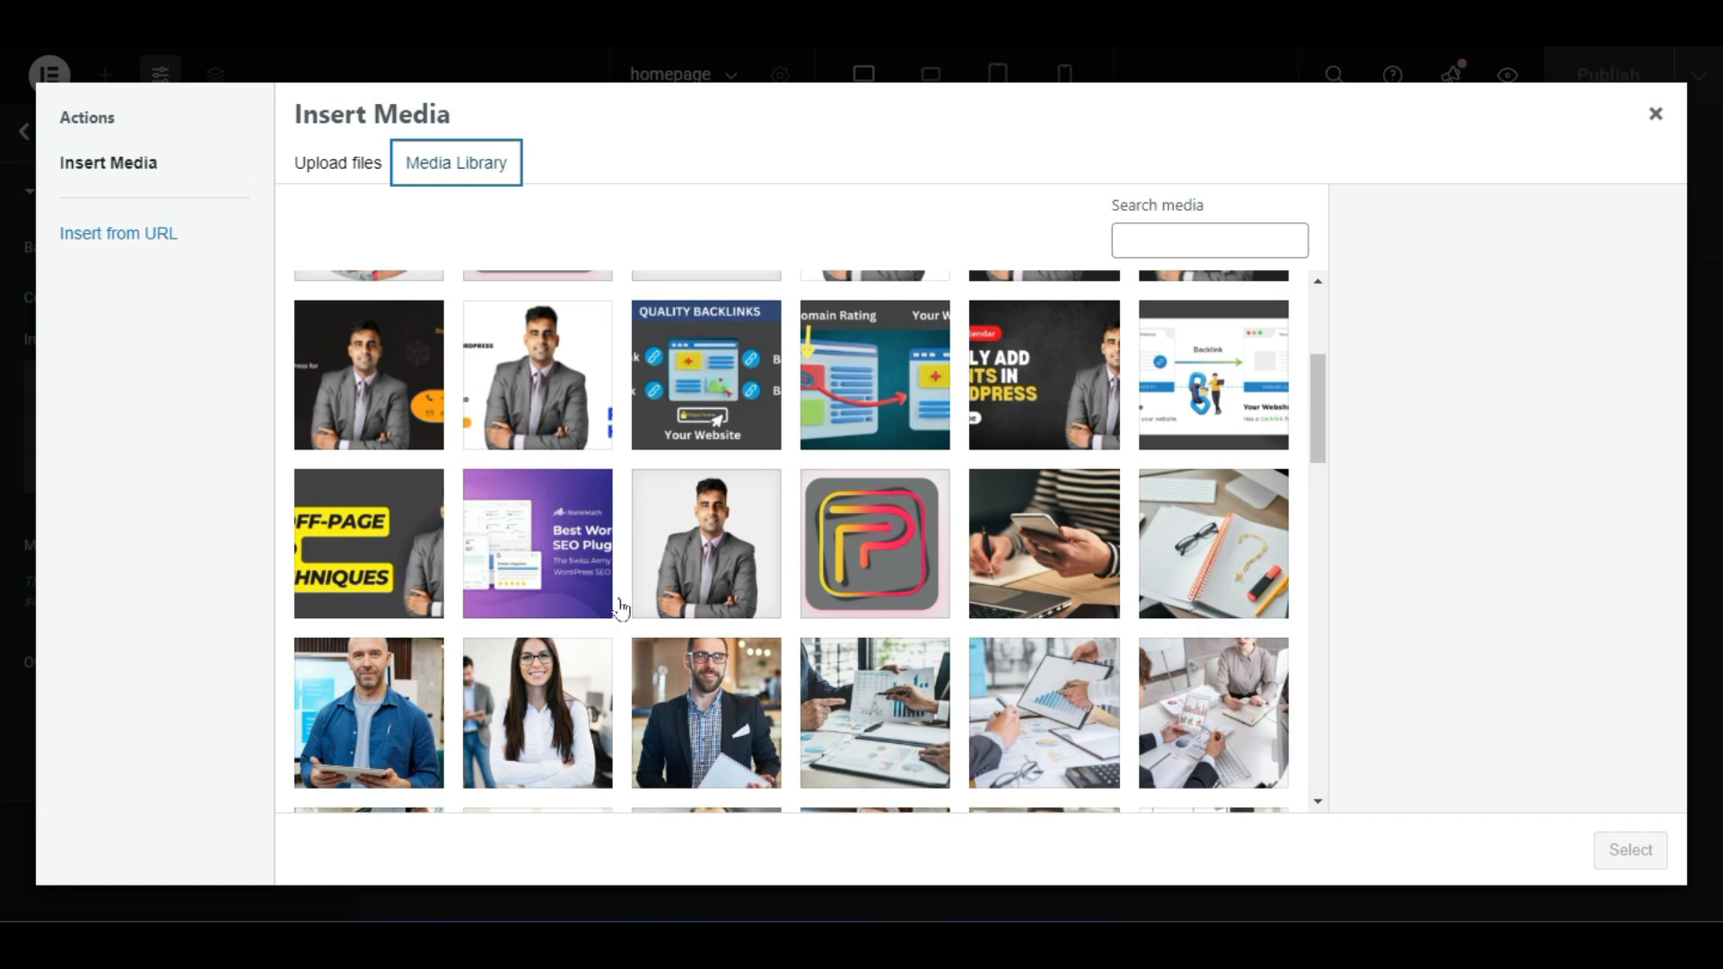
scroll(631, 611, down, 3)
click(1084, 480)
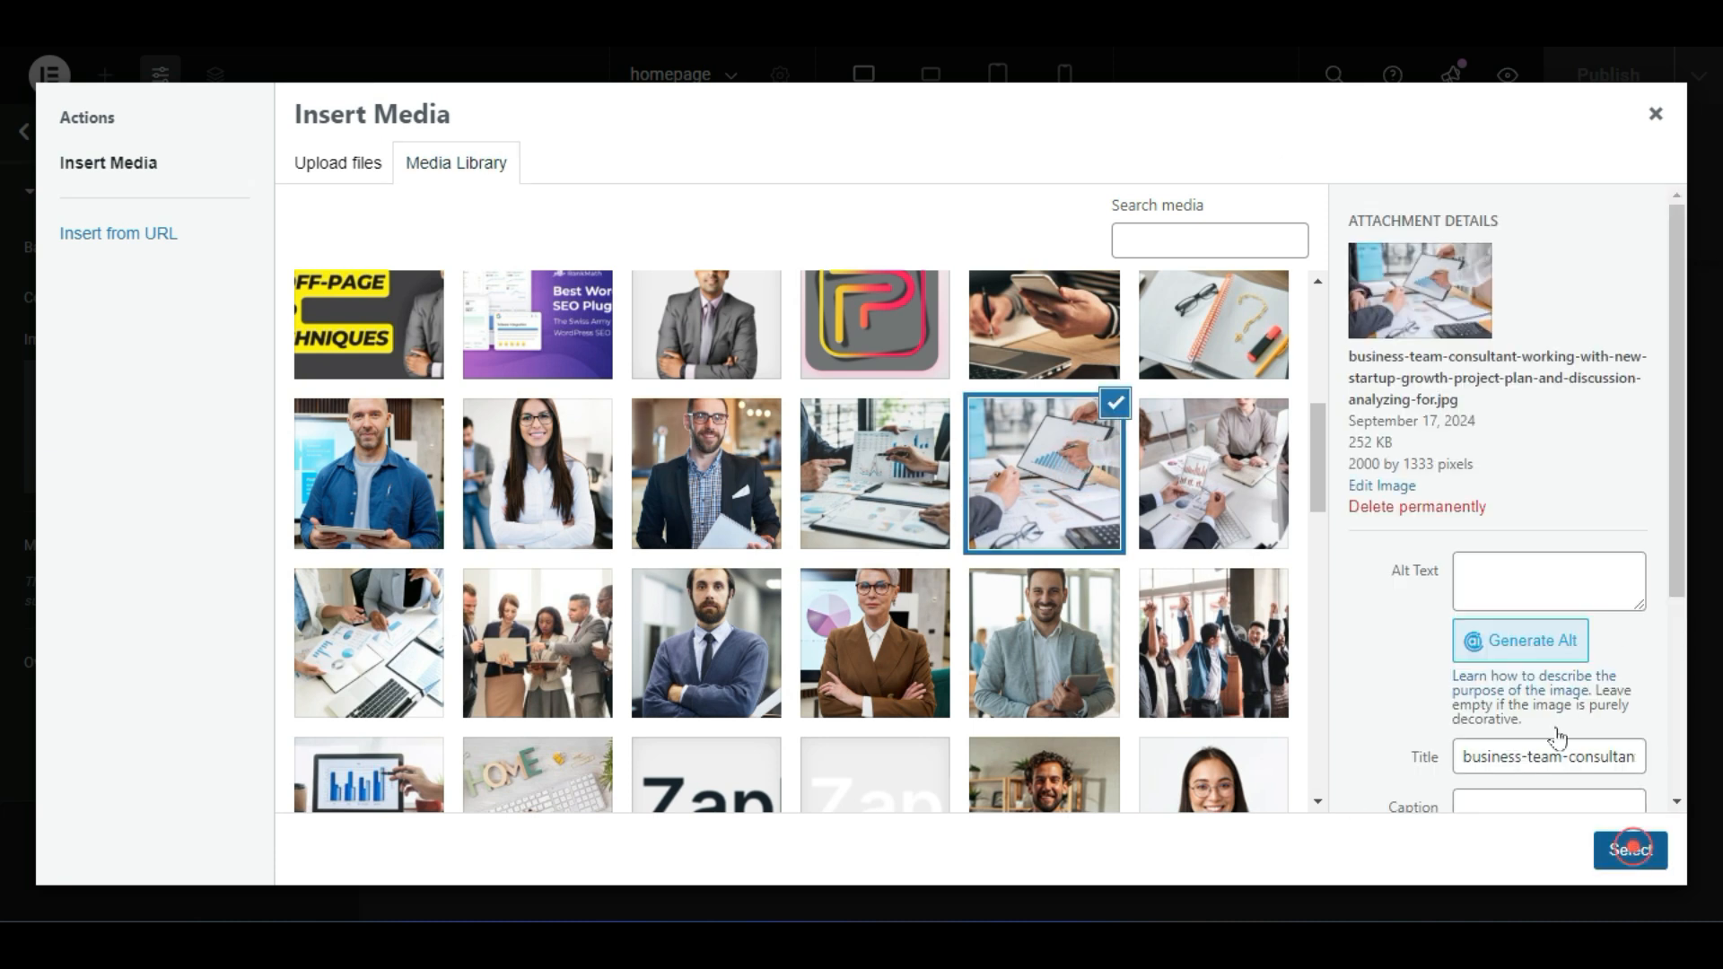
click(1630, 850)
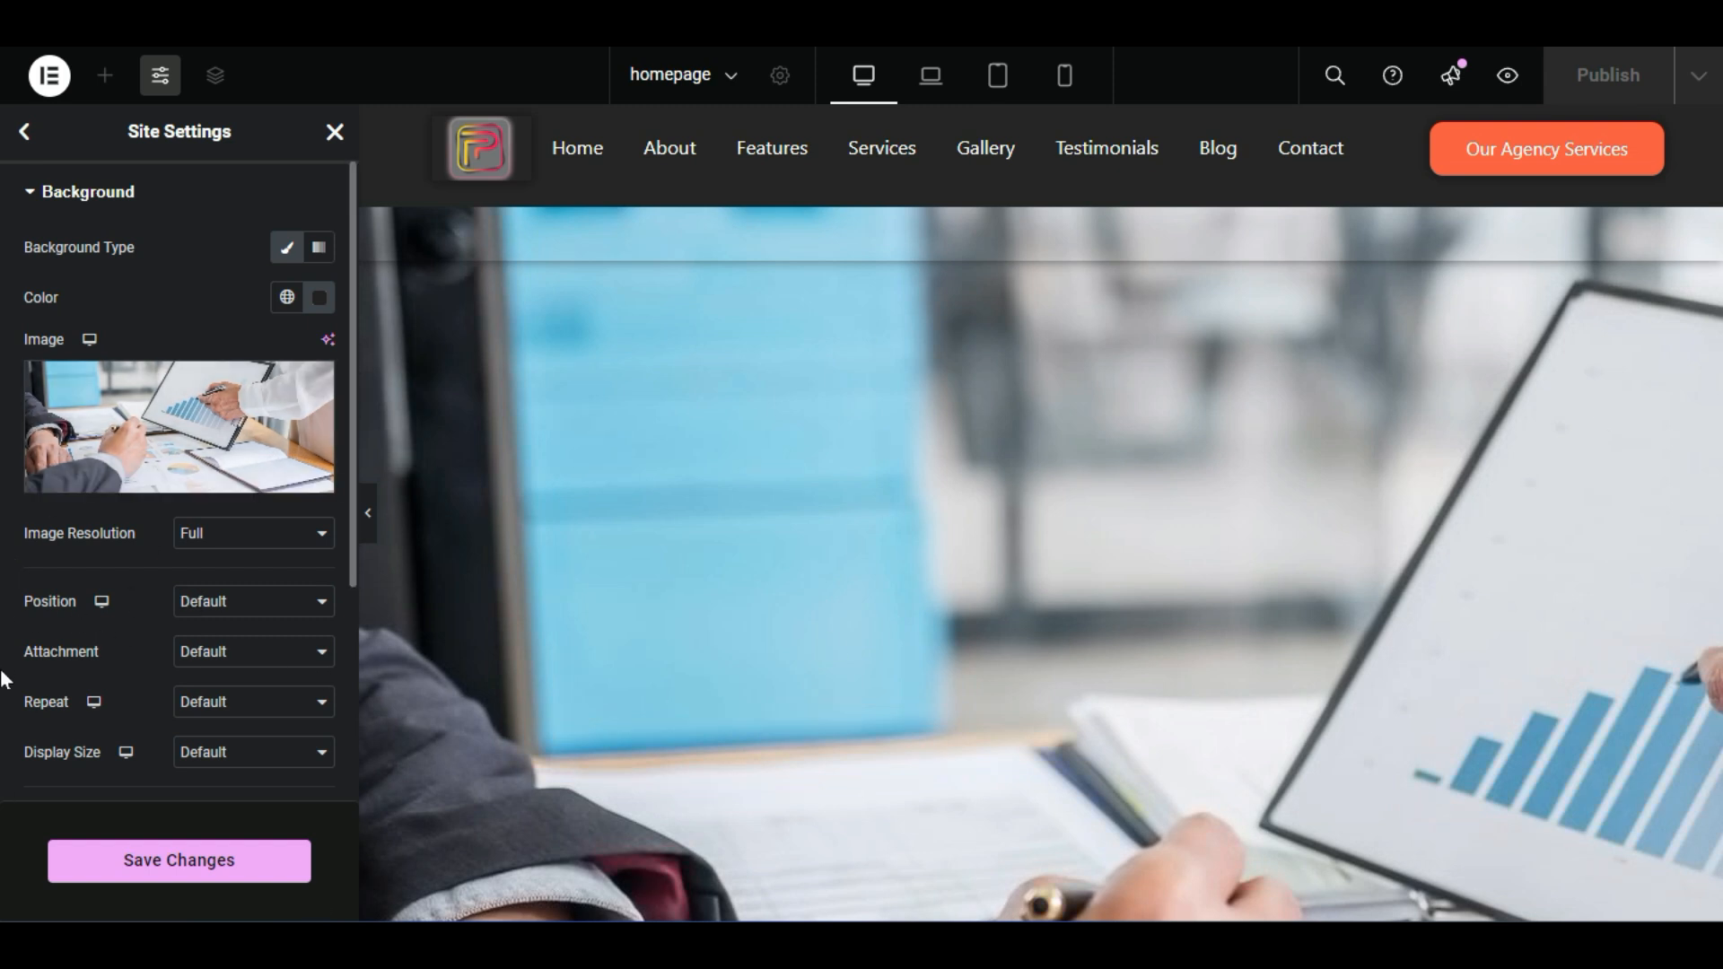
Try the Auto, Cover and Contain display sizes on the site background image
click(221, 762)
click(244, 807)
click(260, 766)
click(251, 840)
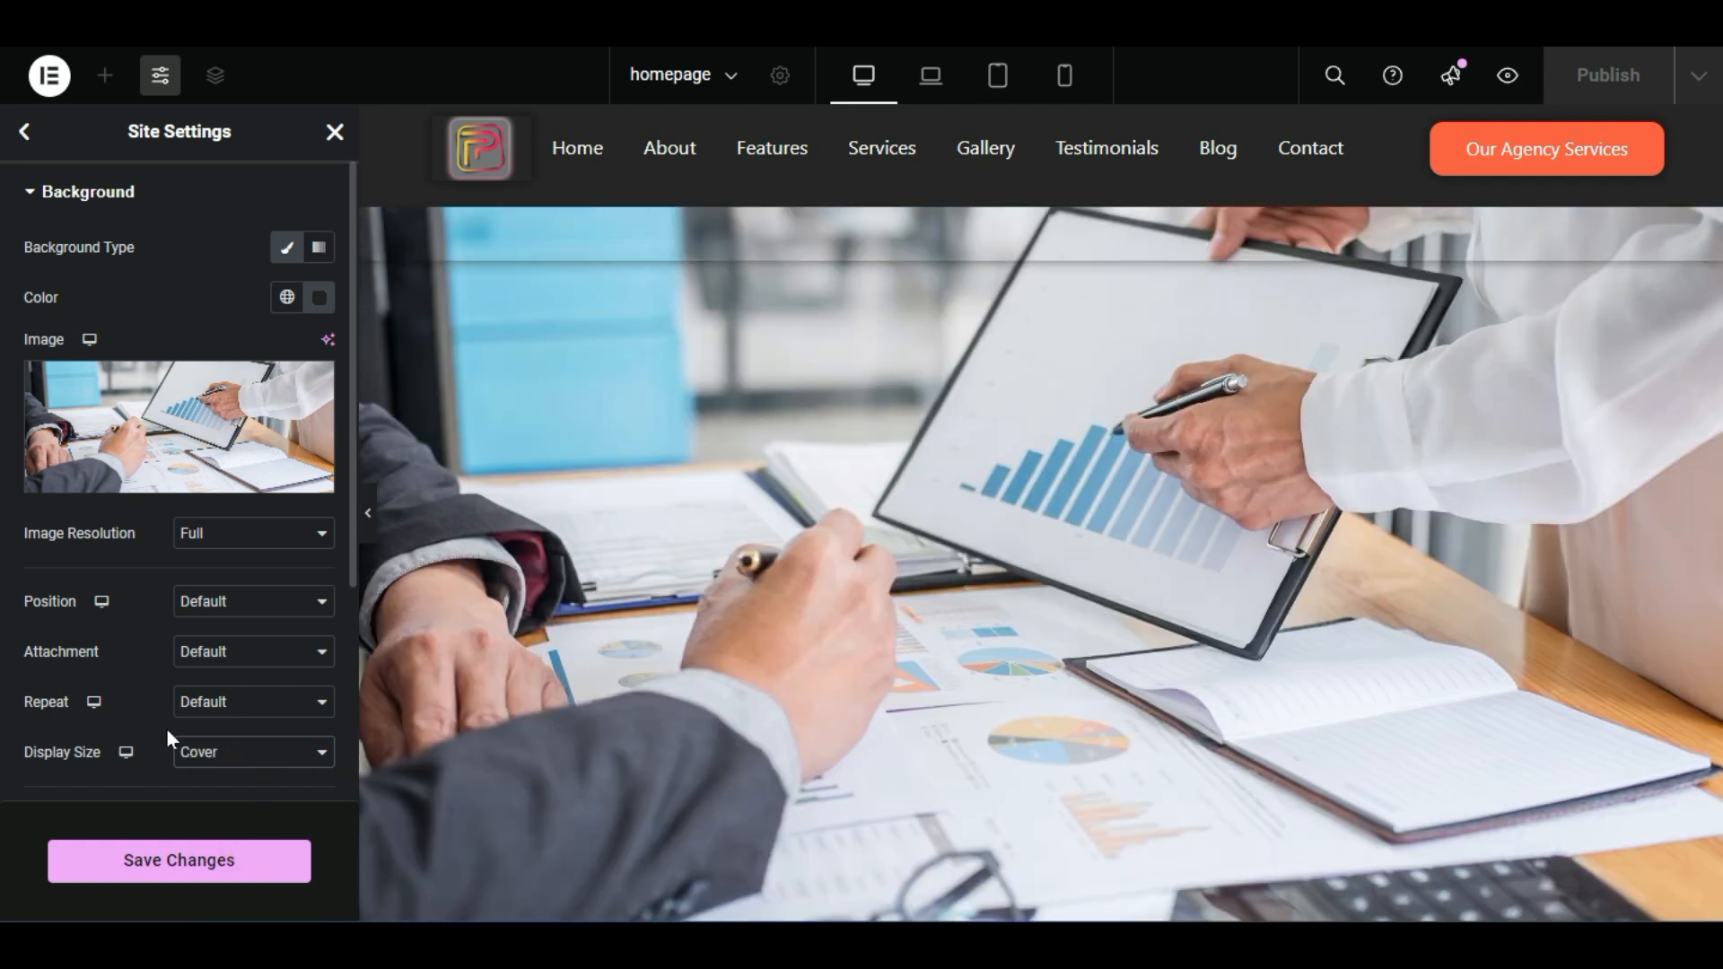
click(199, 752)
click(232, 866)
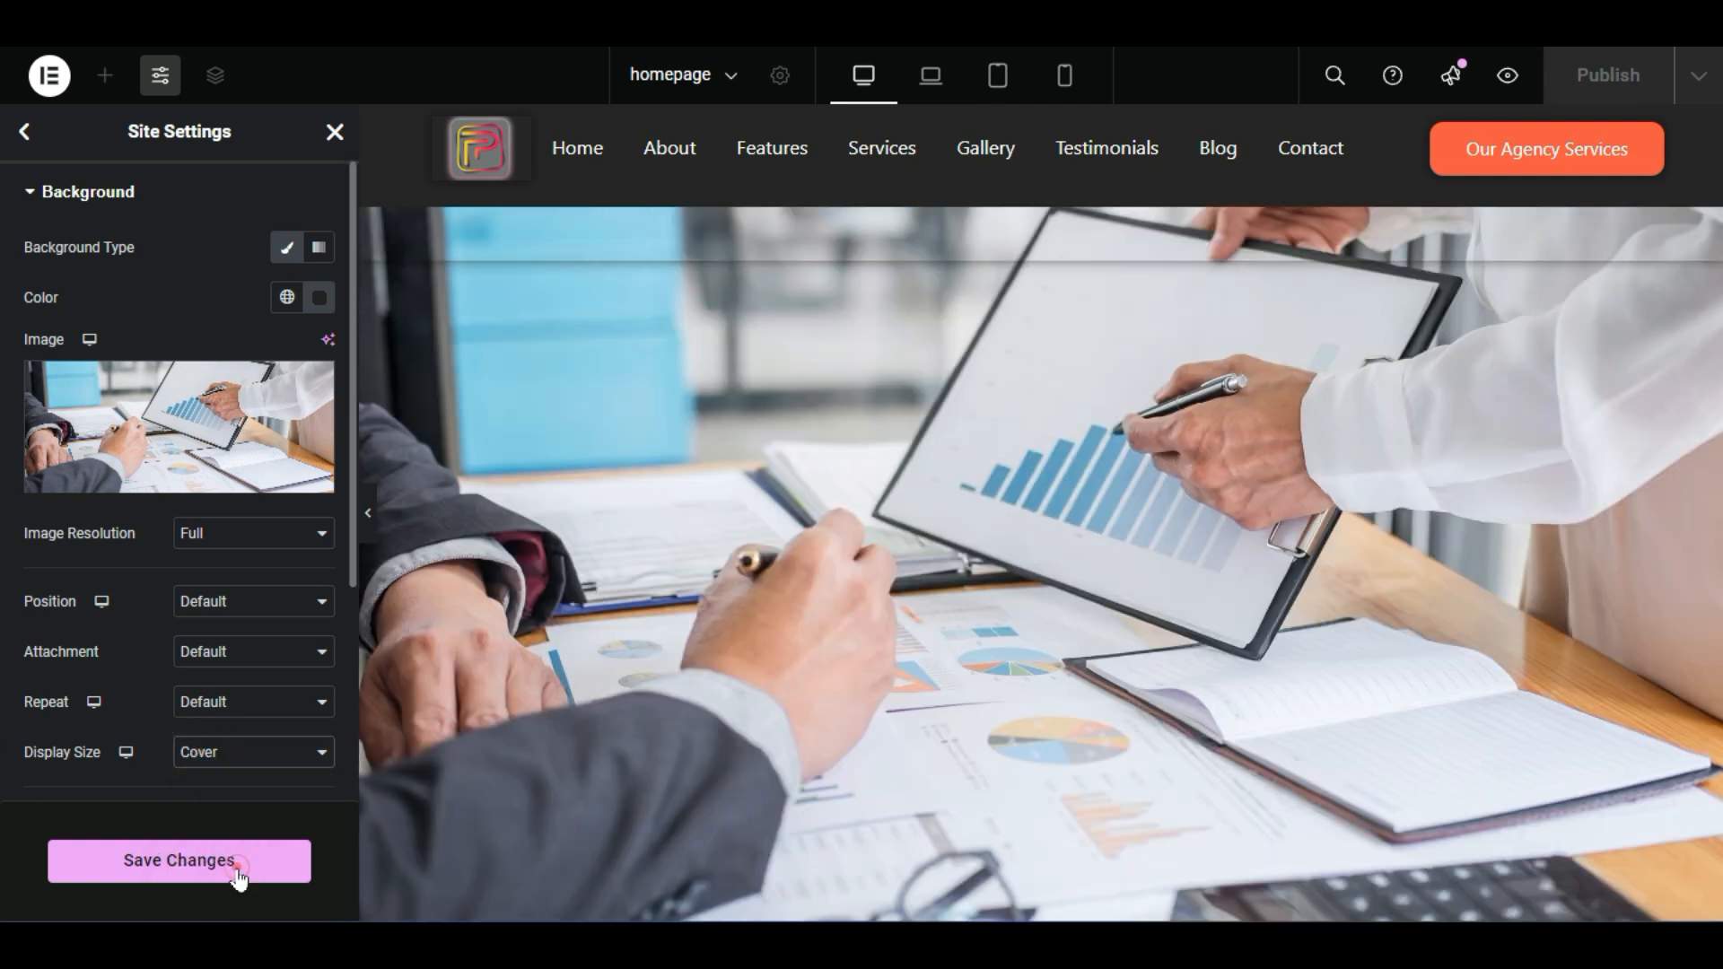
Try a Custom display size and its width setting on the background image, and return the display size to Cover
click(269, 752)
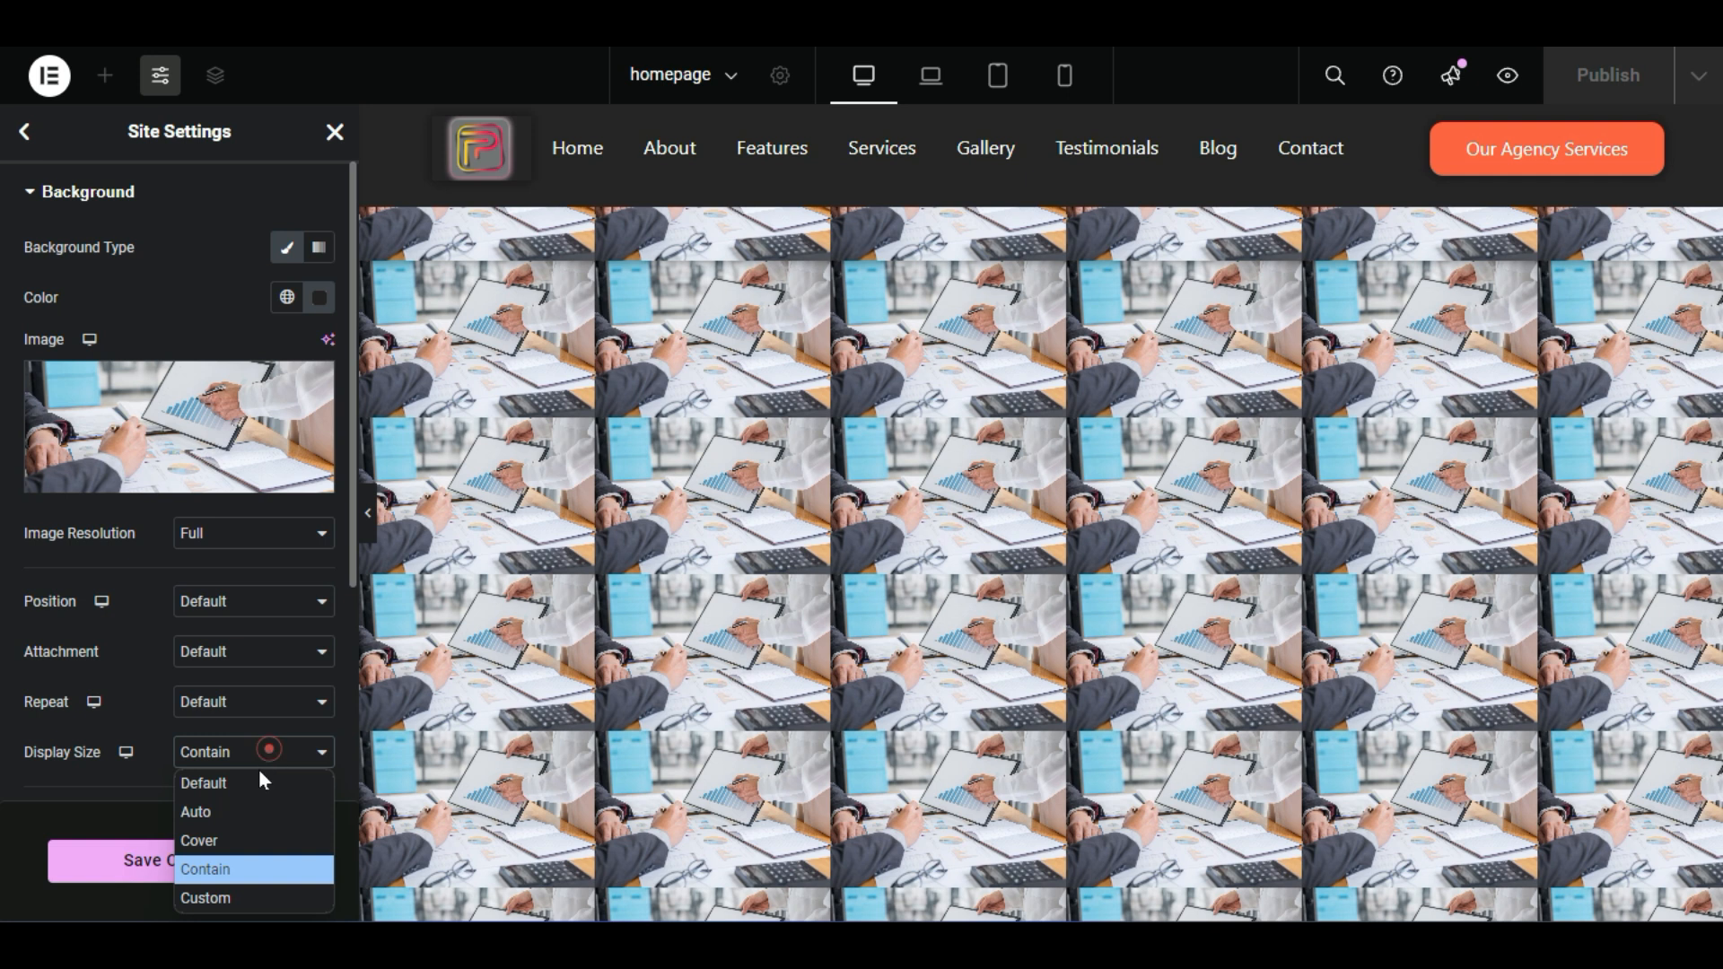
click(256, 898)
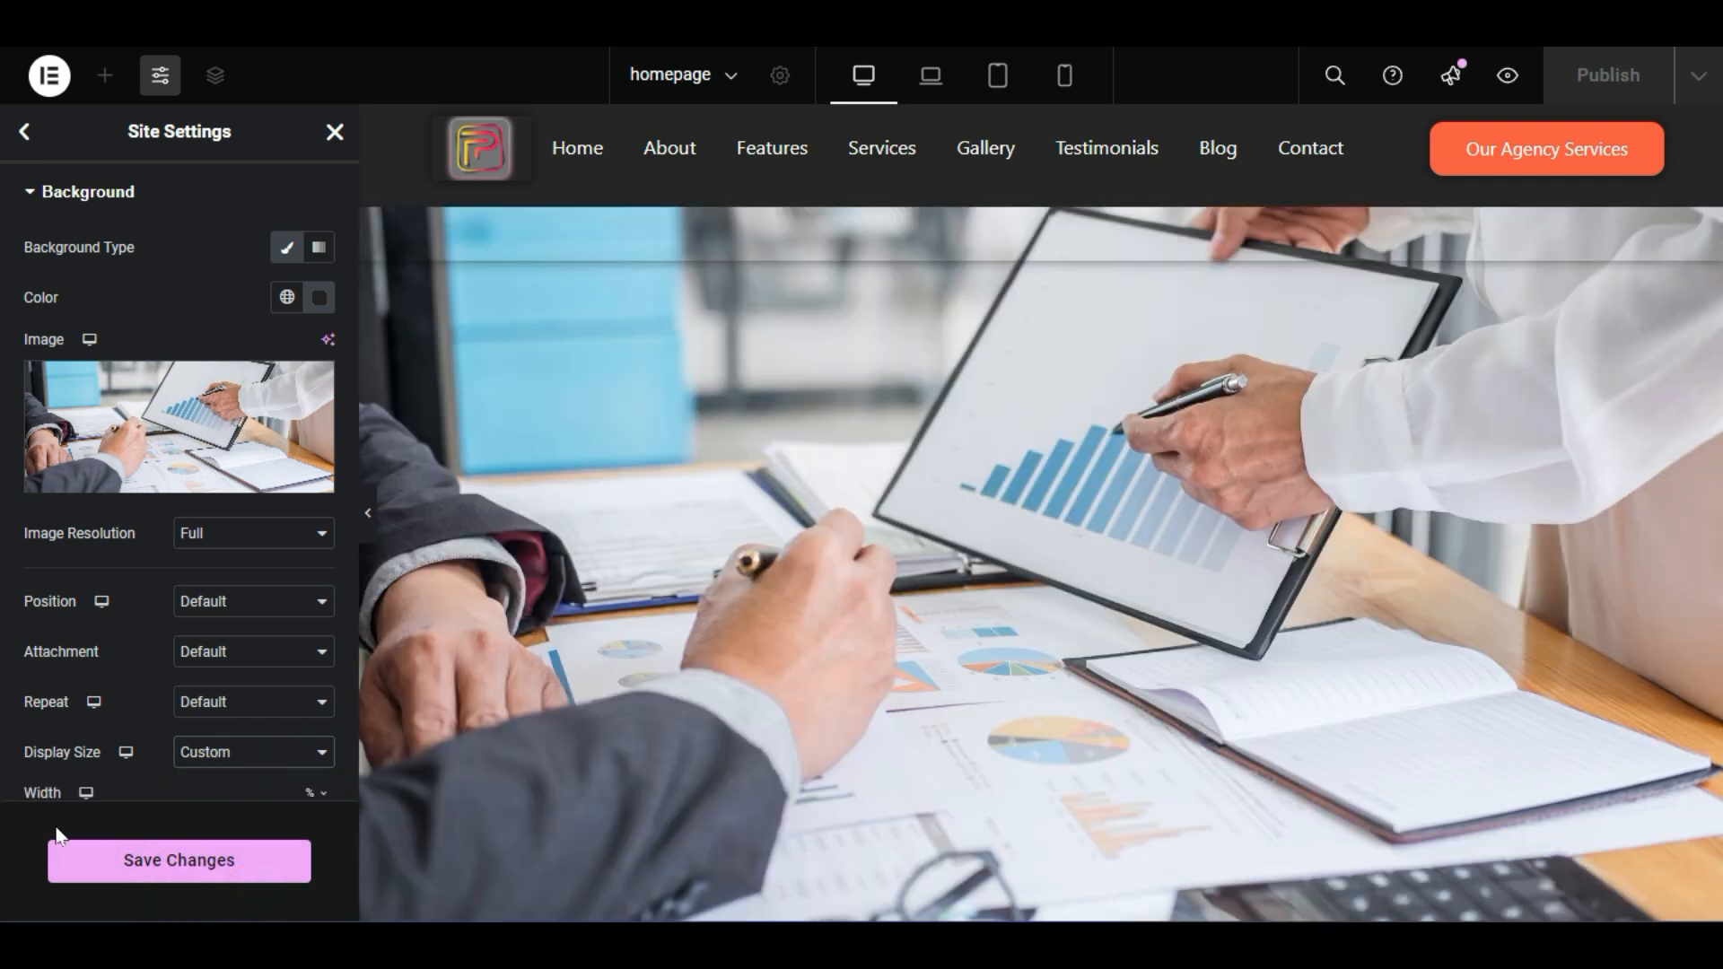
scroll(82, 745, down, 3)
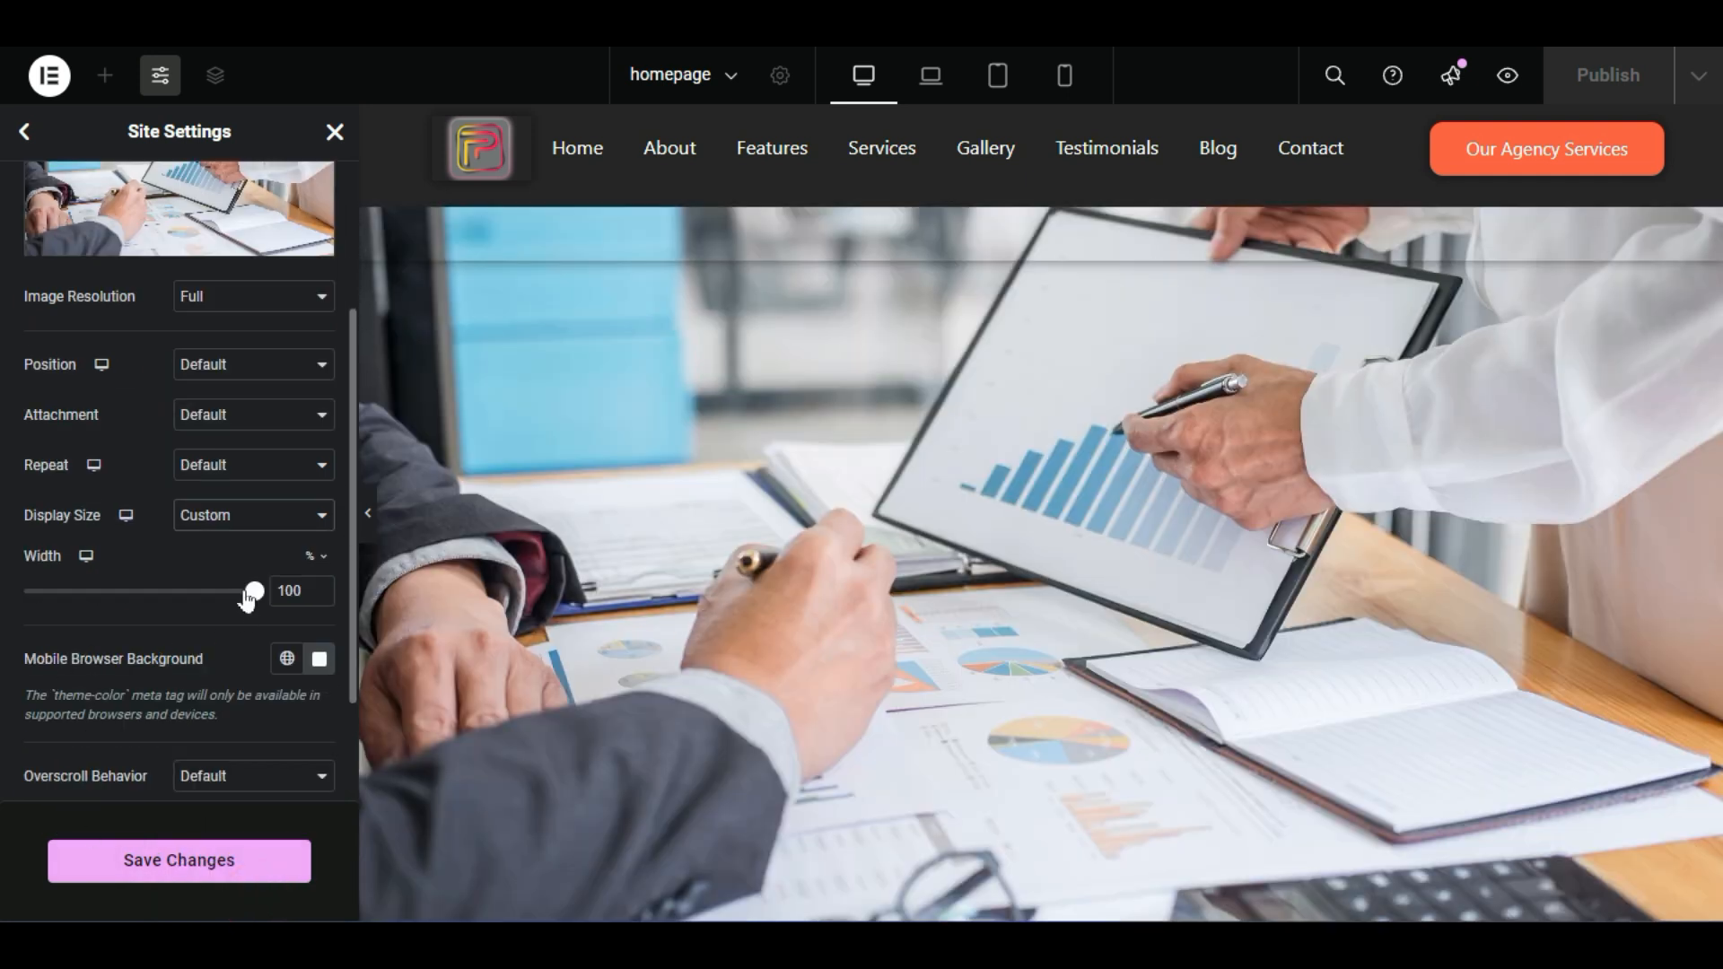
mouse_move(250, 592)
mouse_down()
mouse_move(161, 592)
mouse_move(257, 603)
mouse_up()
click(236, 531)
click(229, 601)
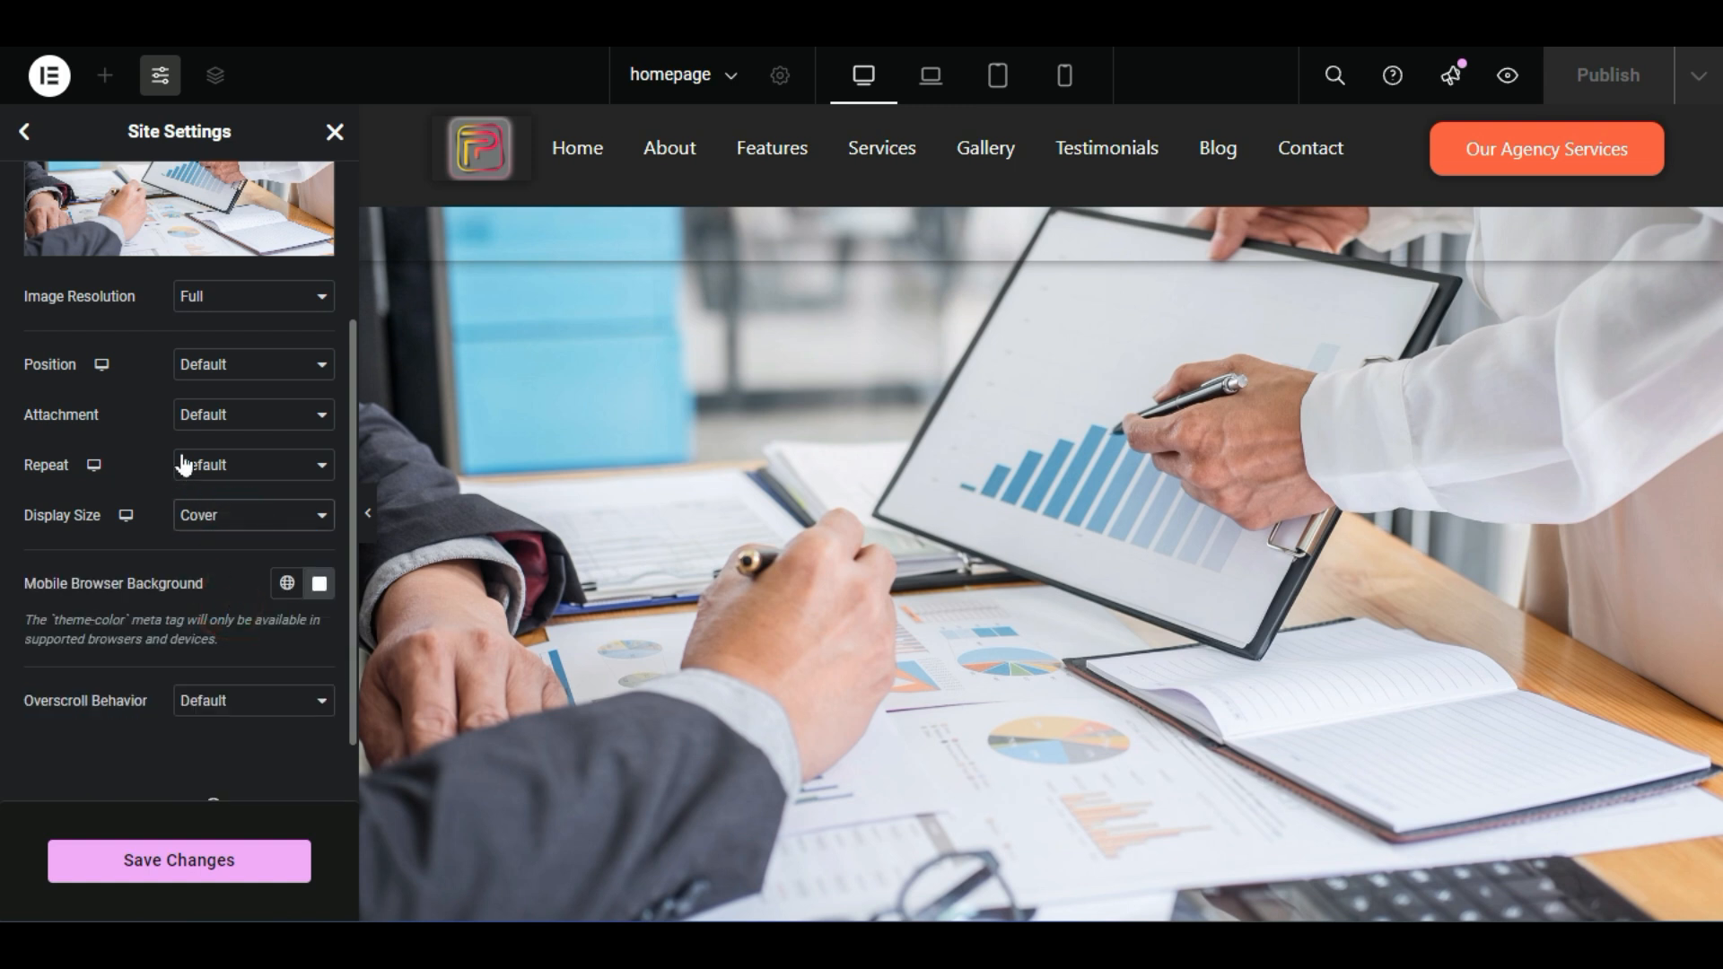
Keep the background image's attachment at Default, try the Center Left position, and return the position to Default
click(198, 418)
click(202, 445)
click(201, 363)
click(224, 453)
click(246, 373)
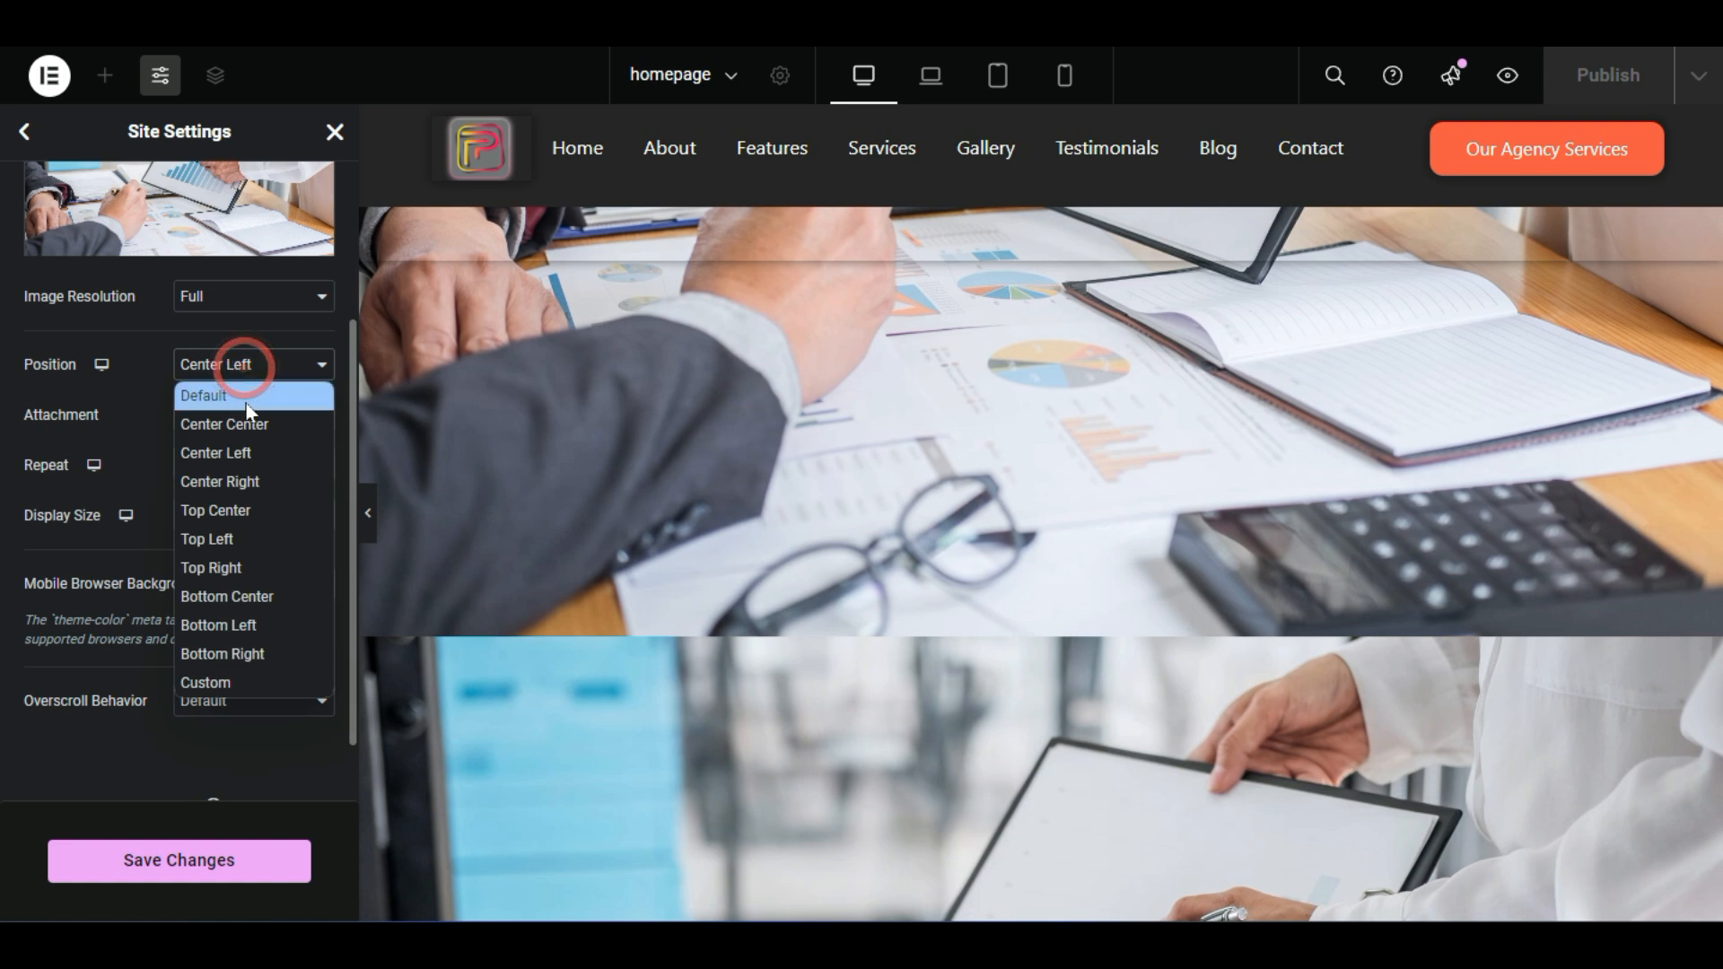
click(235, 396)
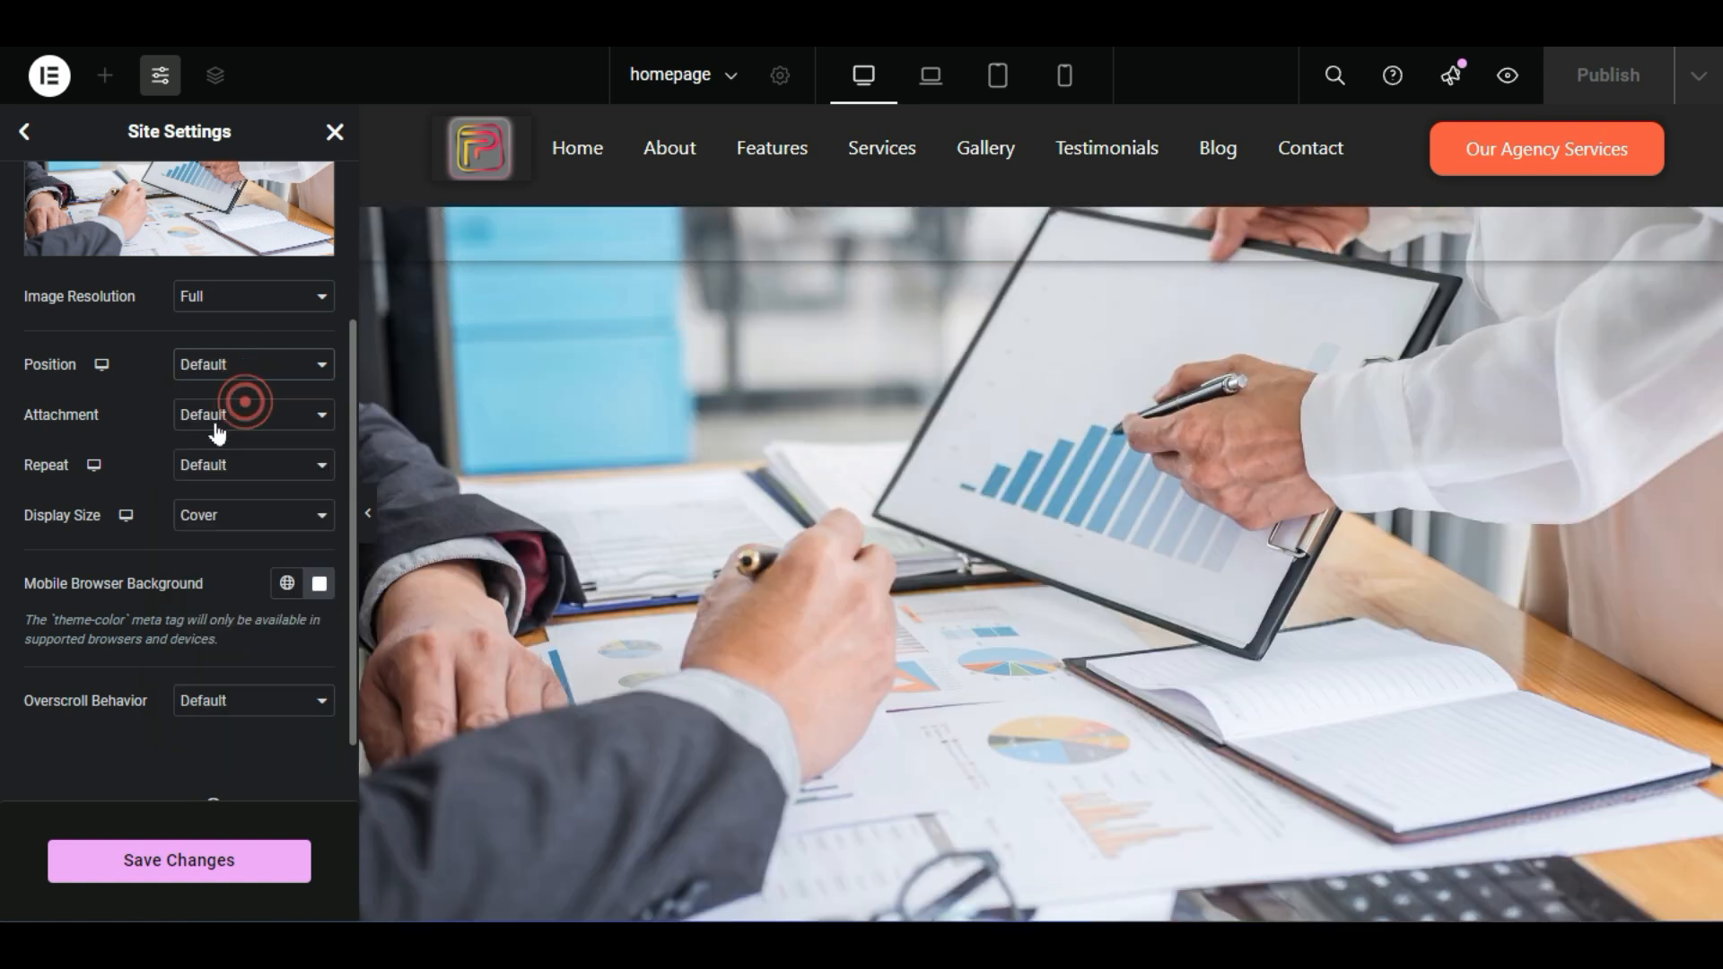
Try the Thumbnail - 150 x 150 resolution on the background image, and set the resolution back to Full
click(230, 300)
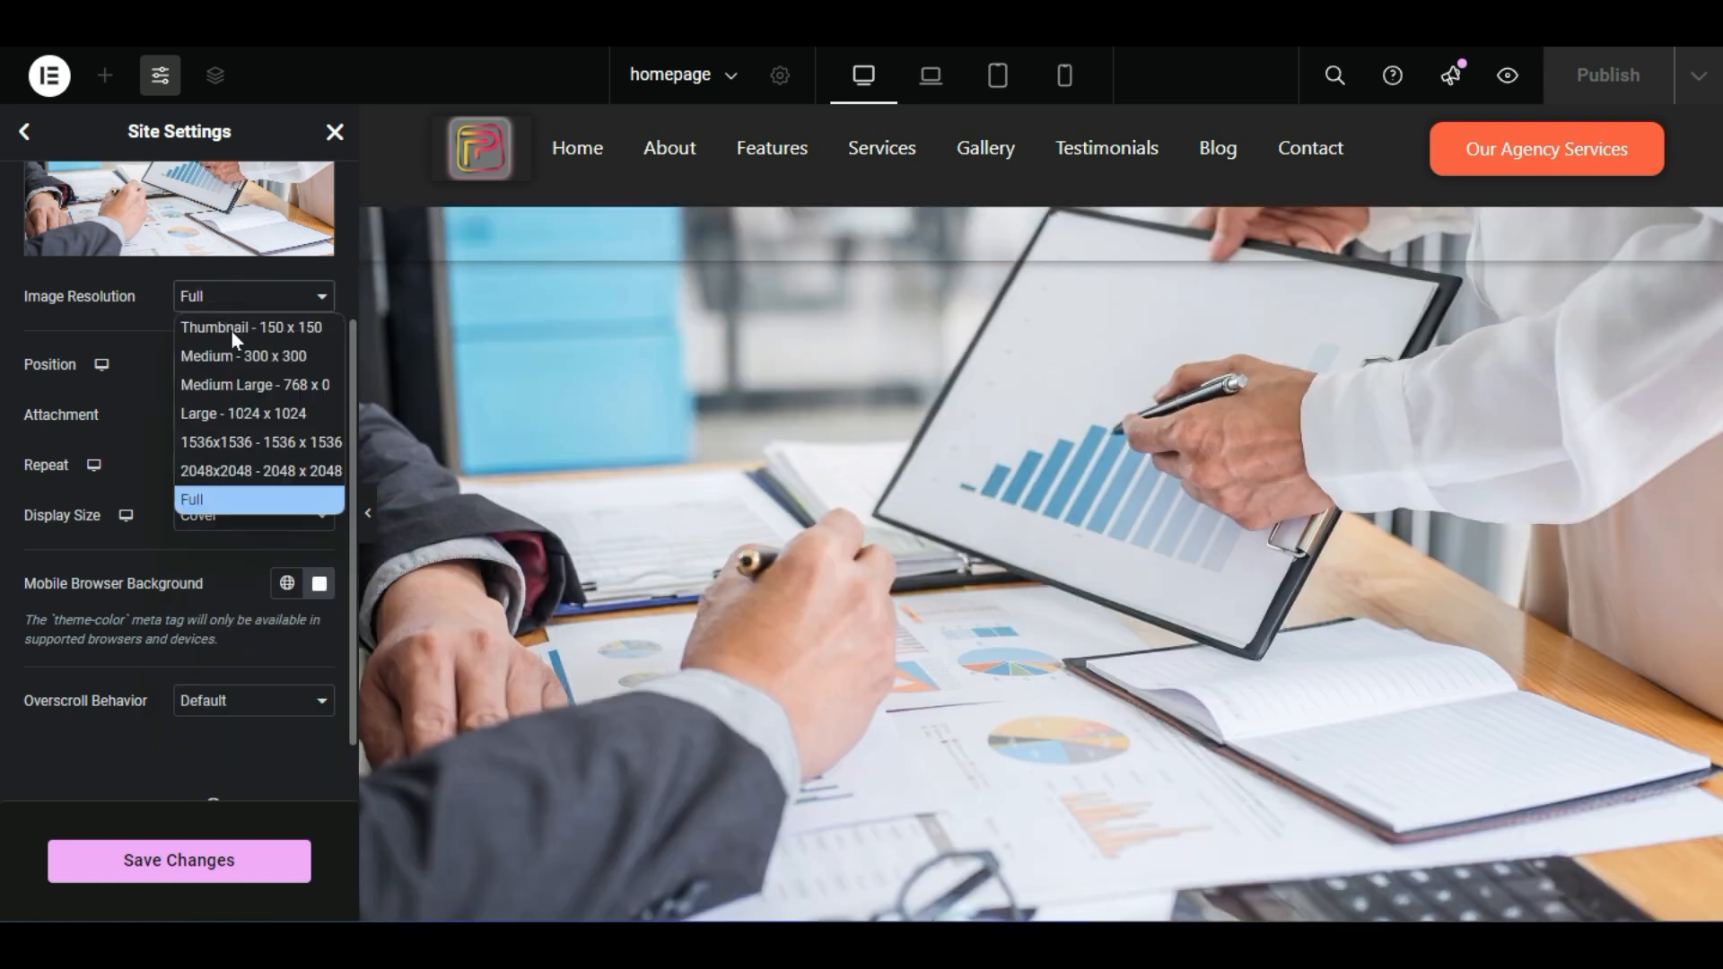
click(229, 499)
click(193, 296)
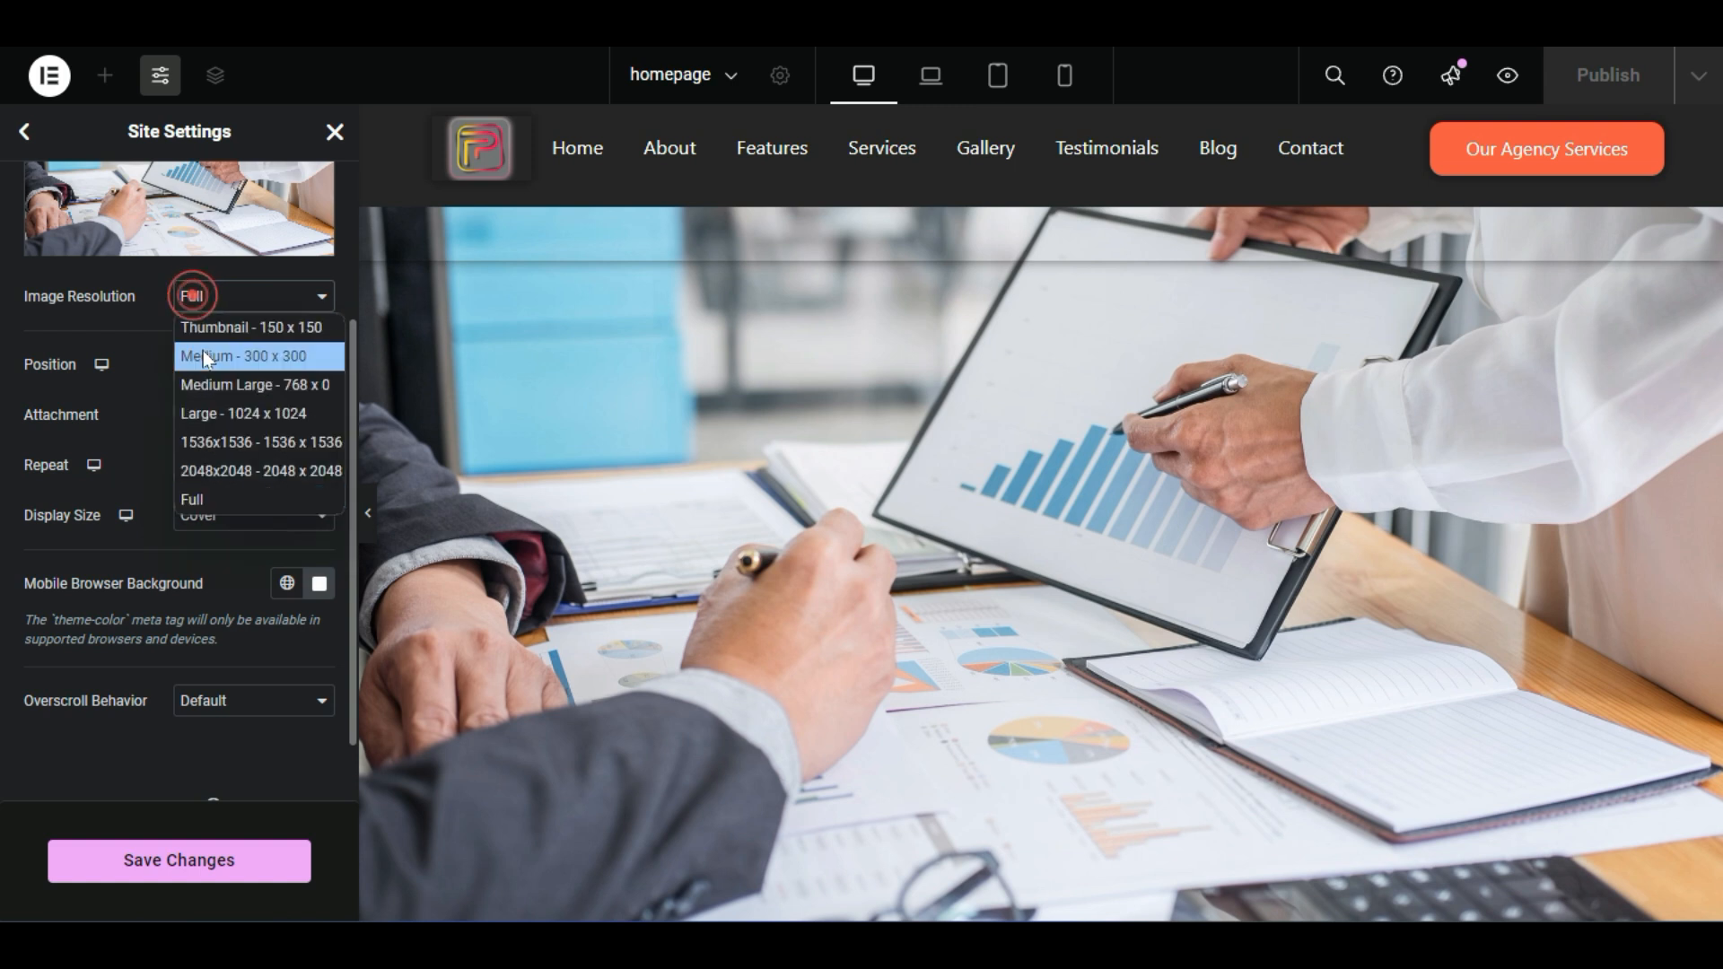
click(226, 327)
click(231, 302)
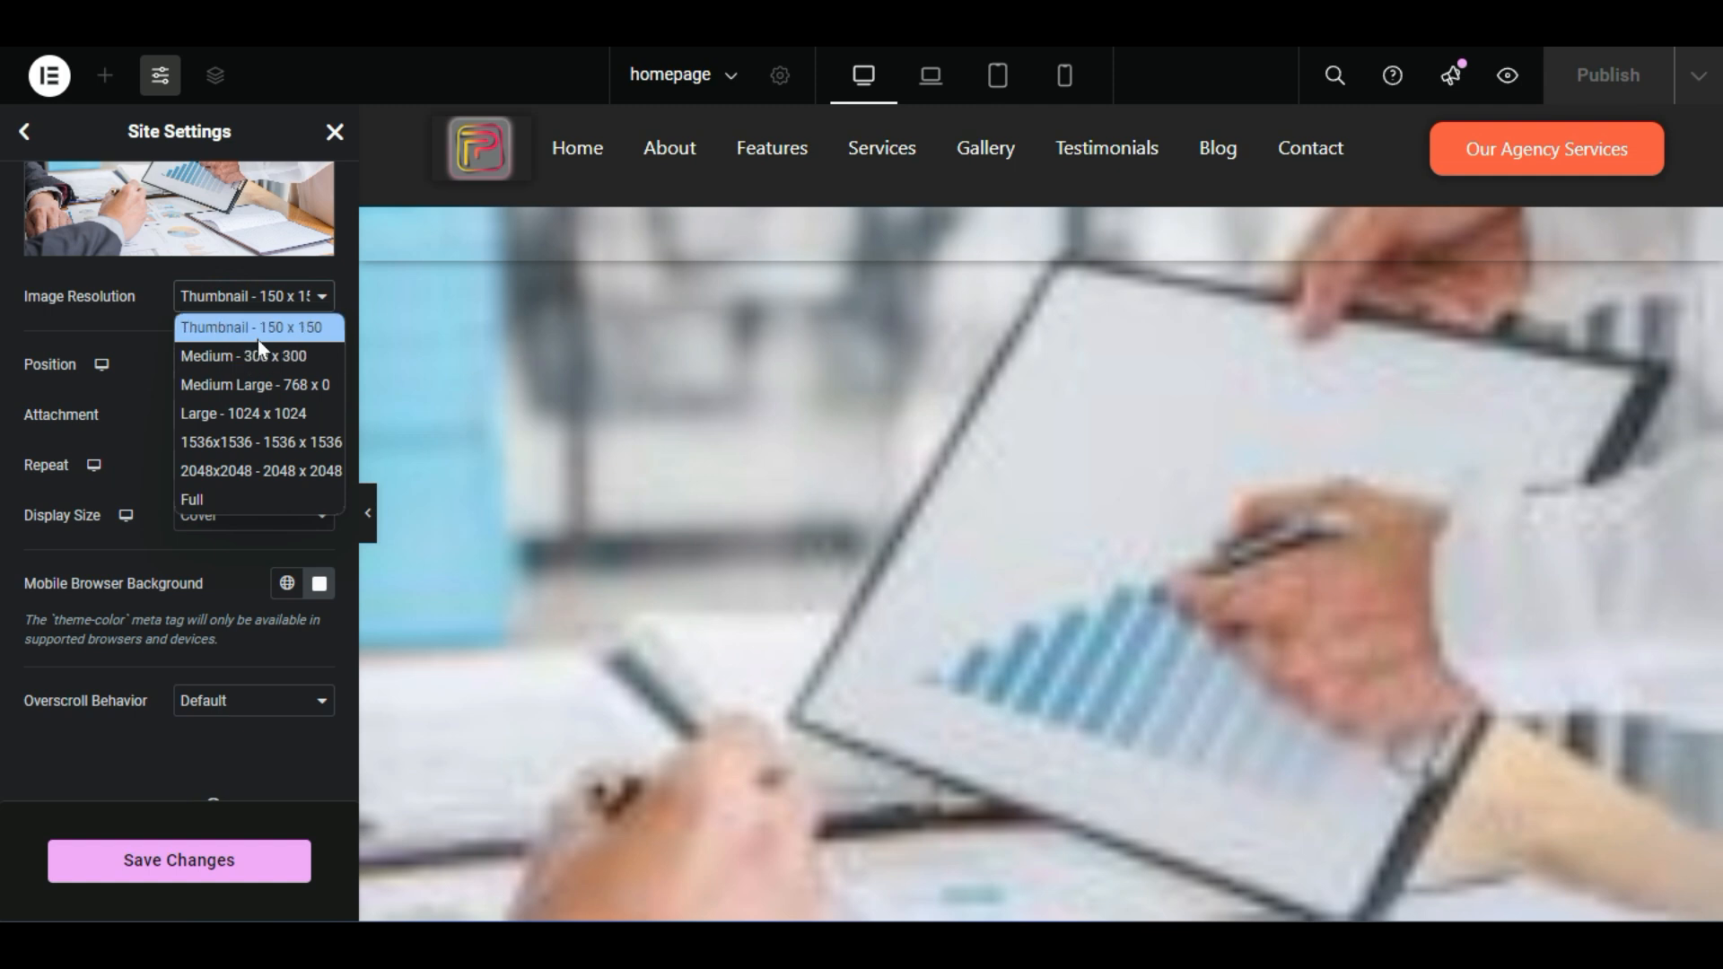
click(223, 497)
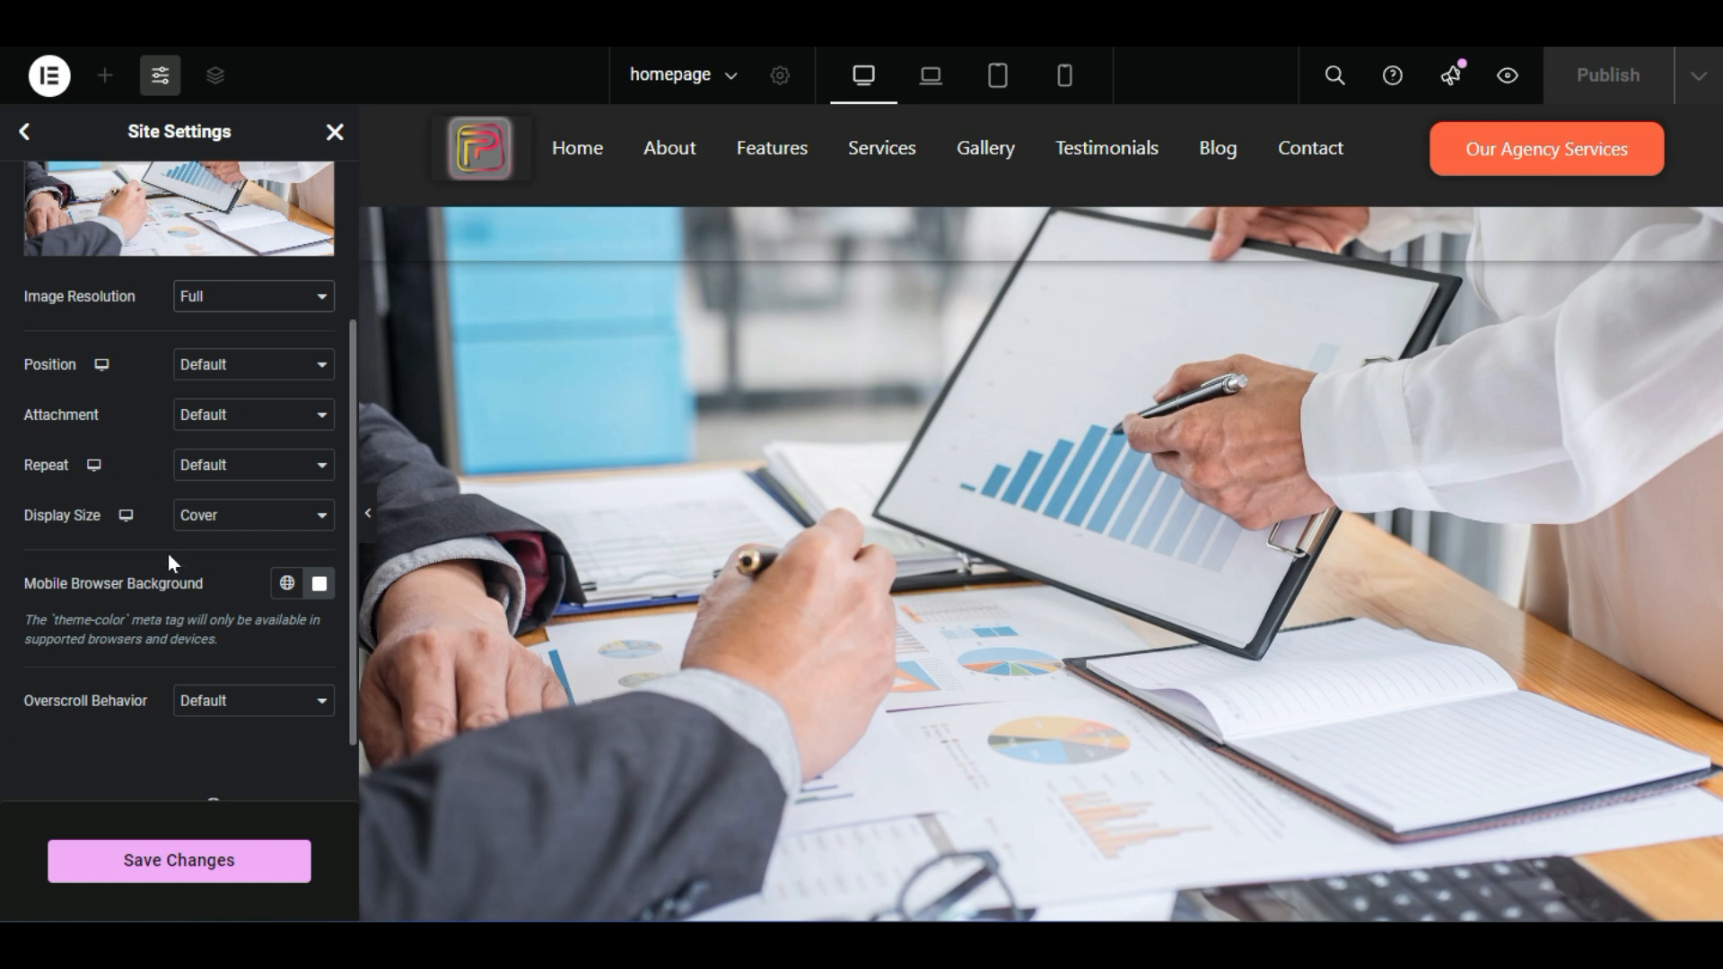
Remove the site background image and switch the background type to gradient
scroll(170, 556, up, 3)
click(306, 390)
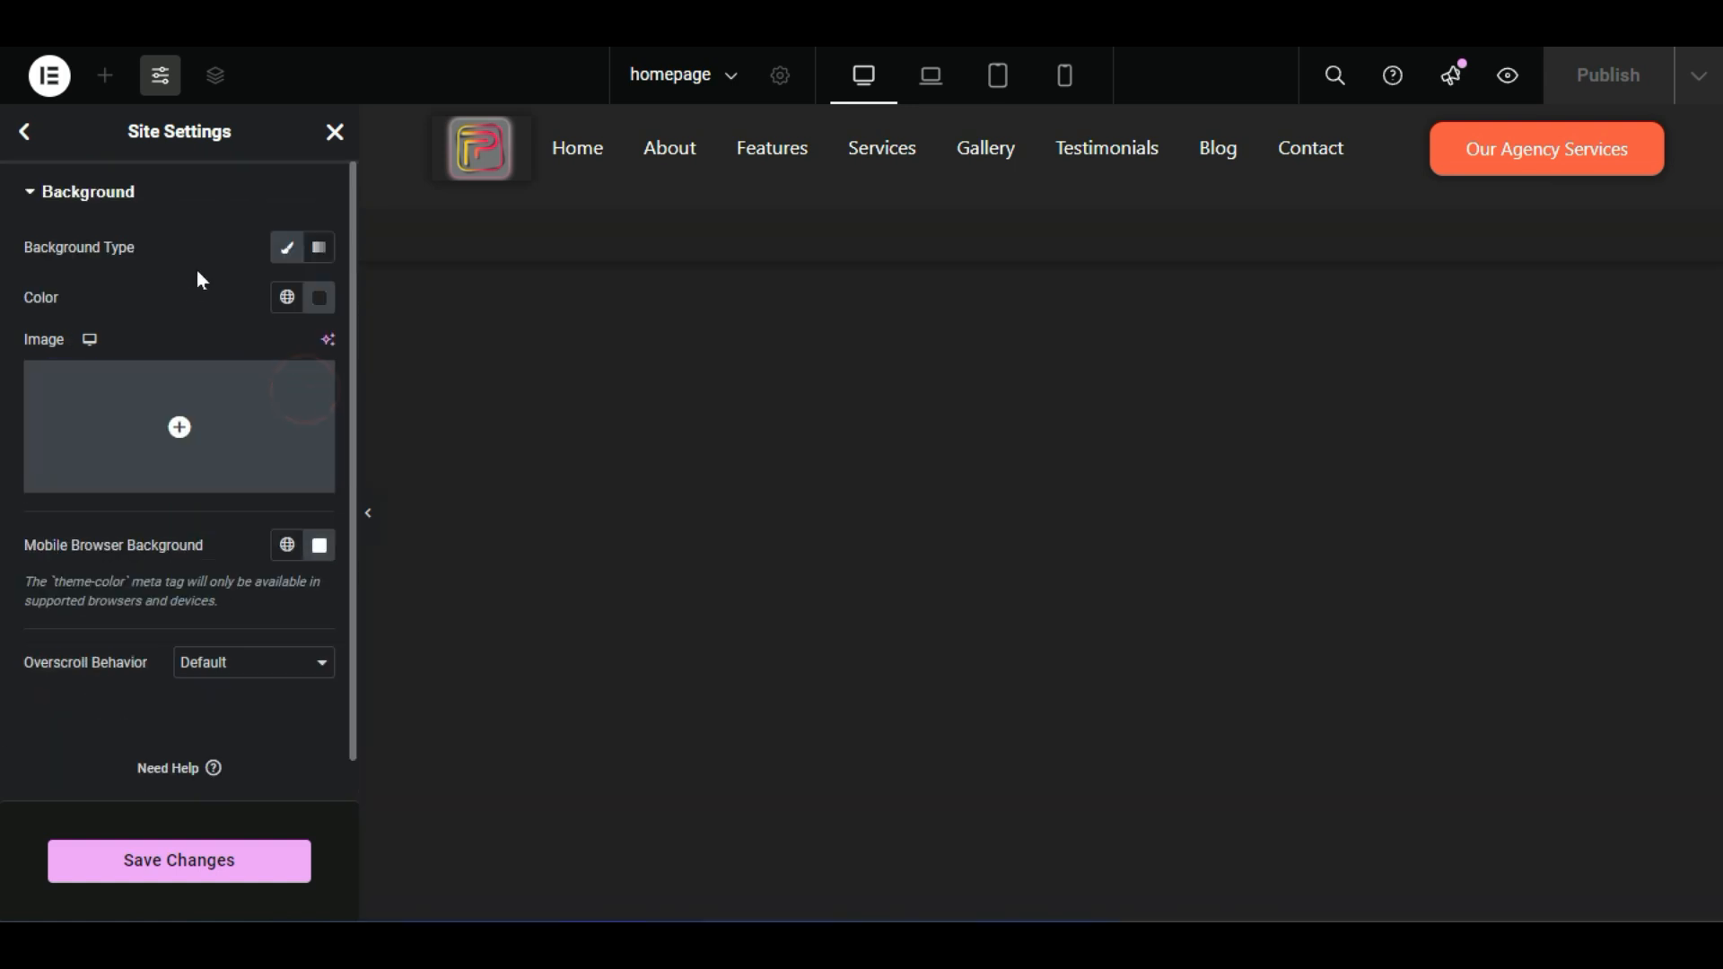
click(320, 249)
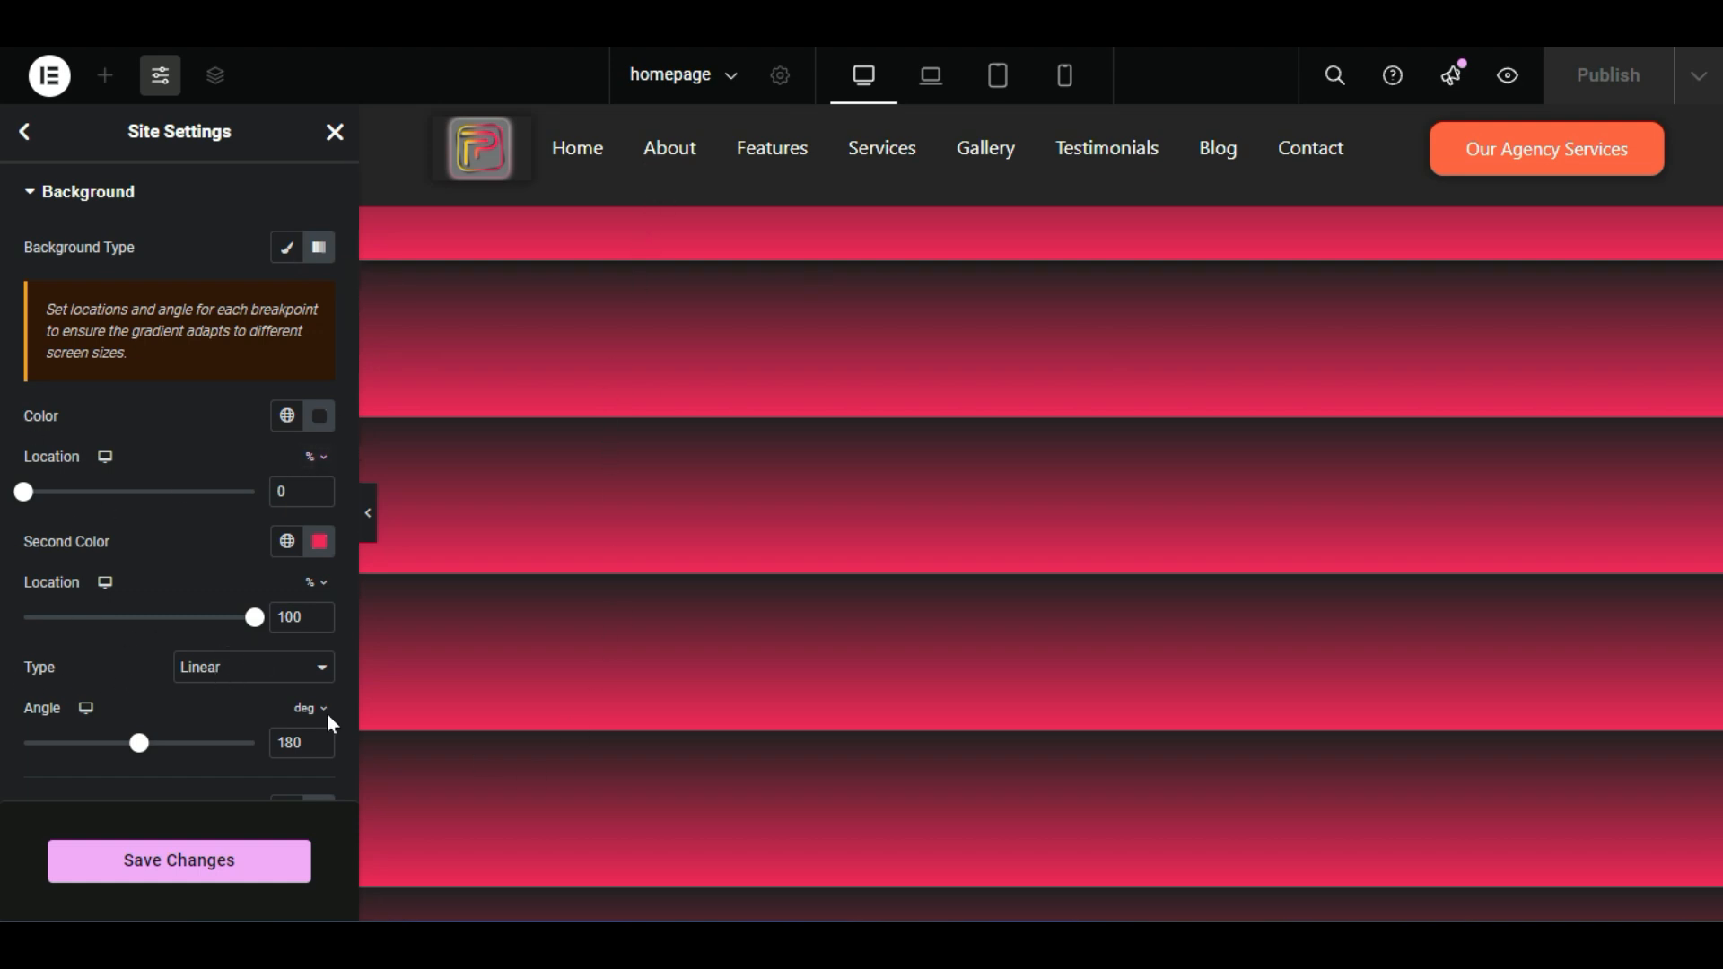
Make the background gradient Radial with a Center Right position, and set the second colour's location to about 95%
click(235, 673)
click(239, 725)
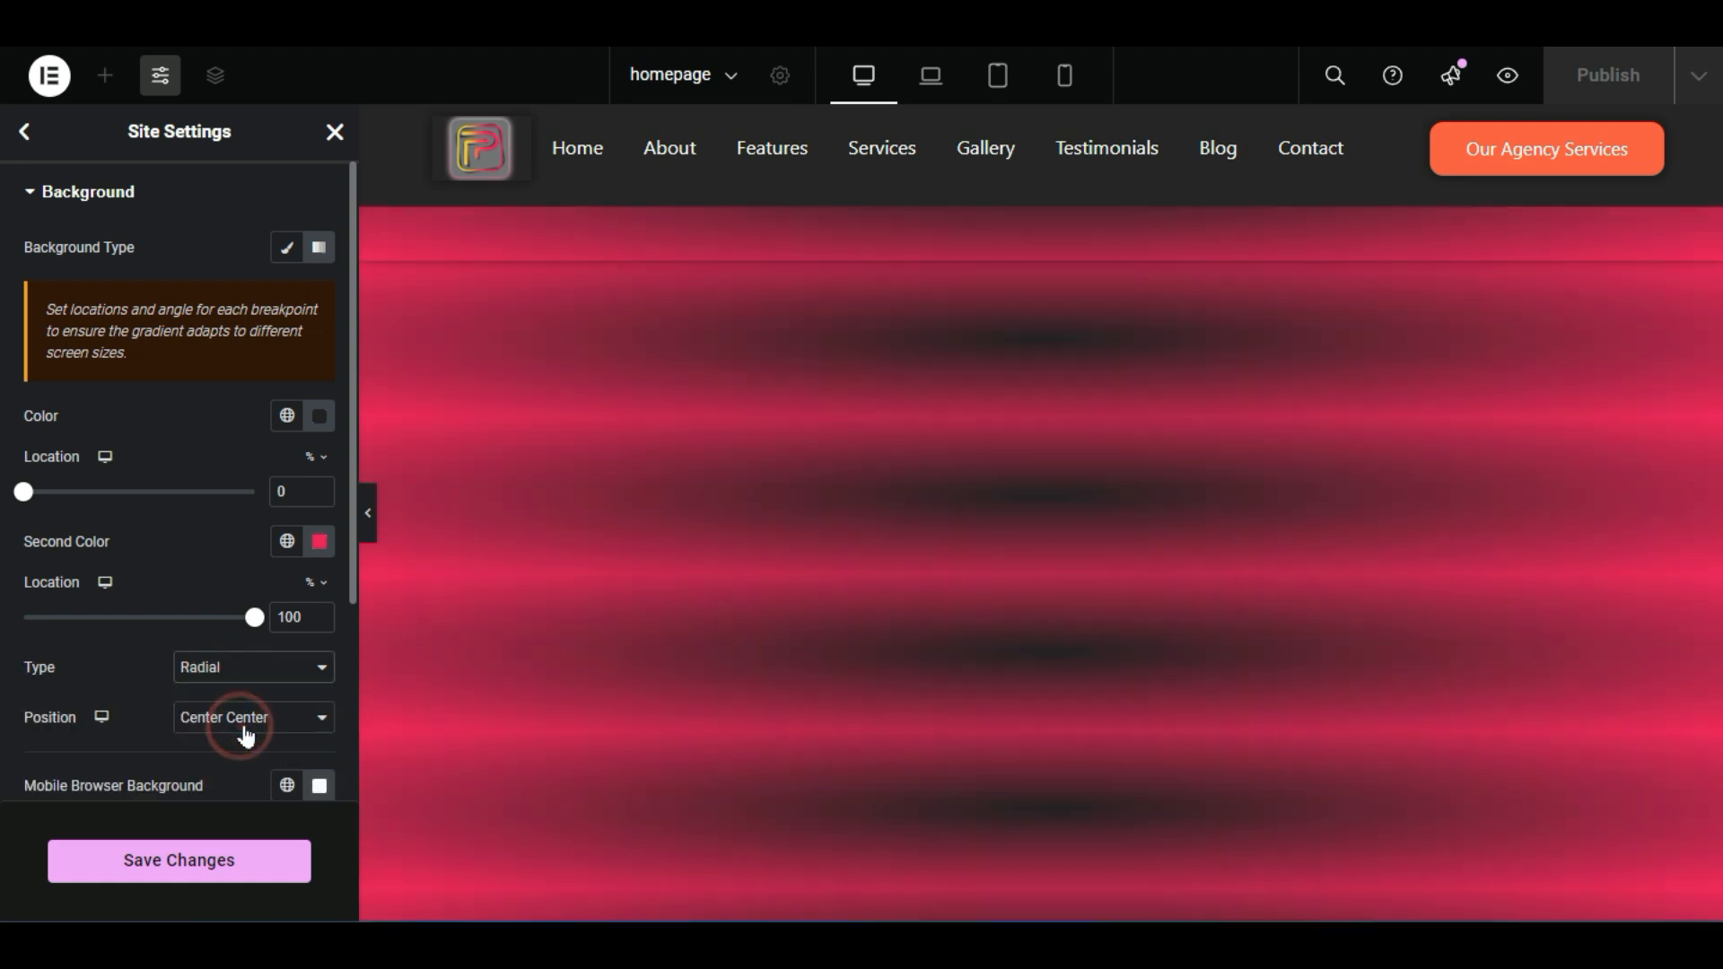
click(255, 722)
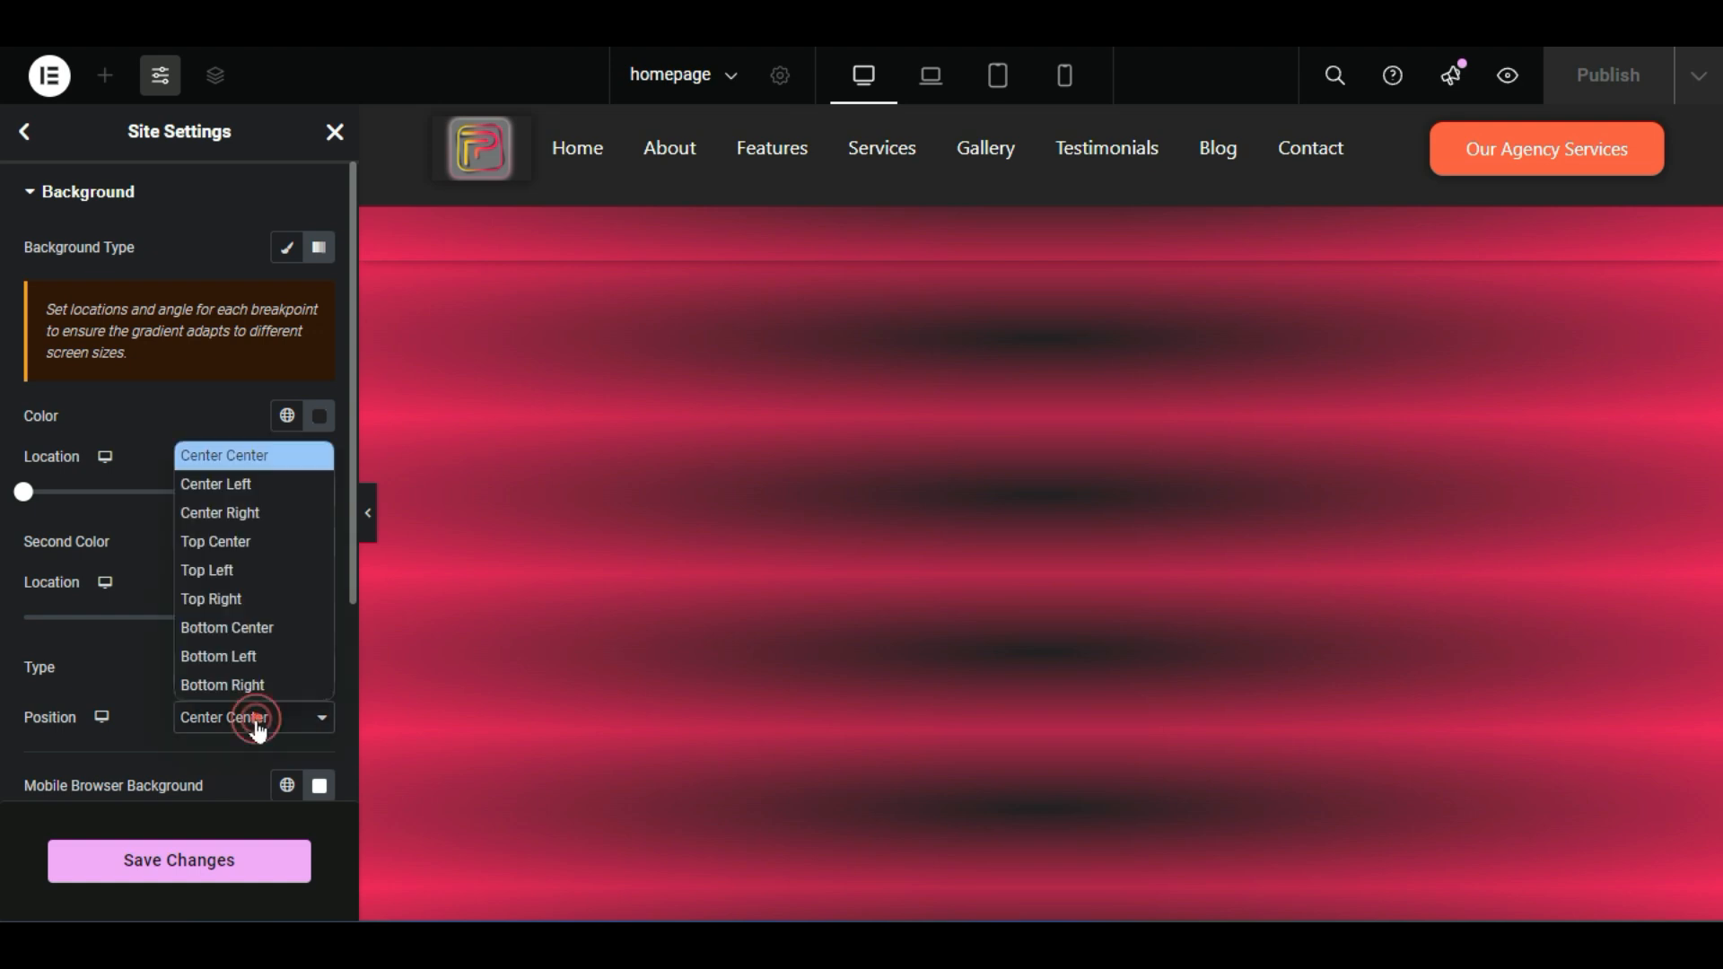
click(250, 512)
drag(255, 617, 31, 623)
click(245, 628)
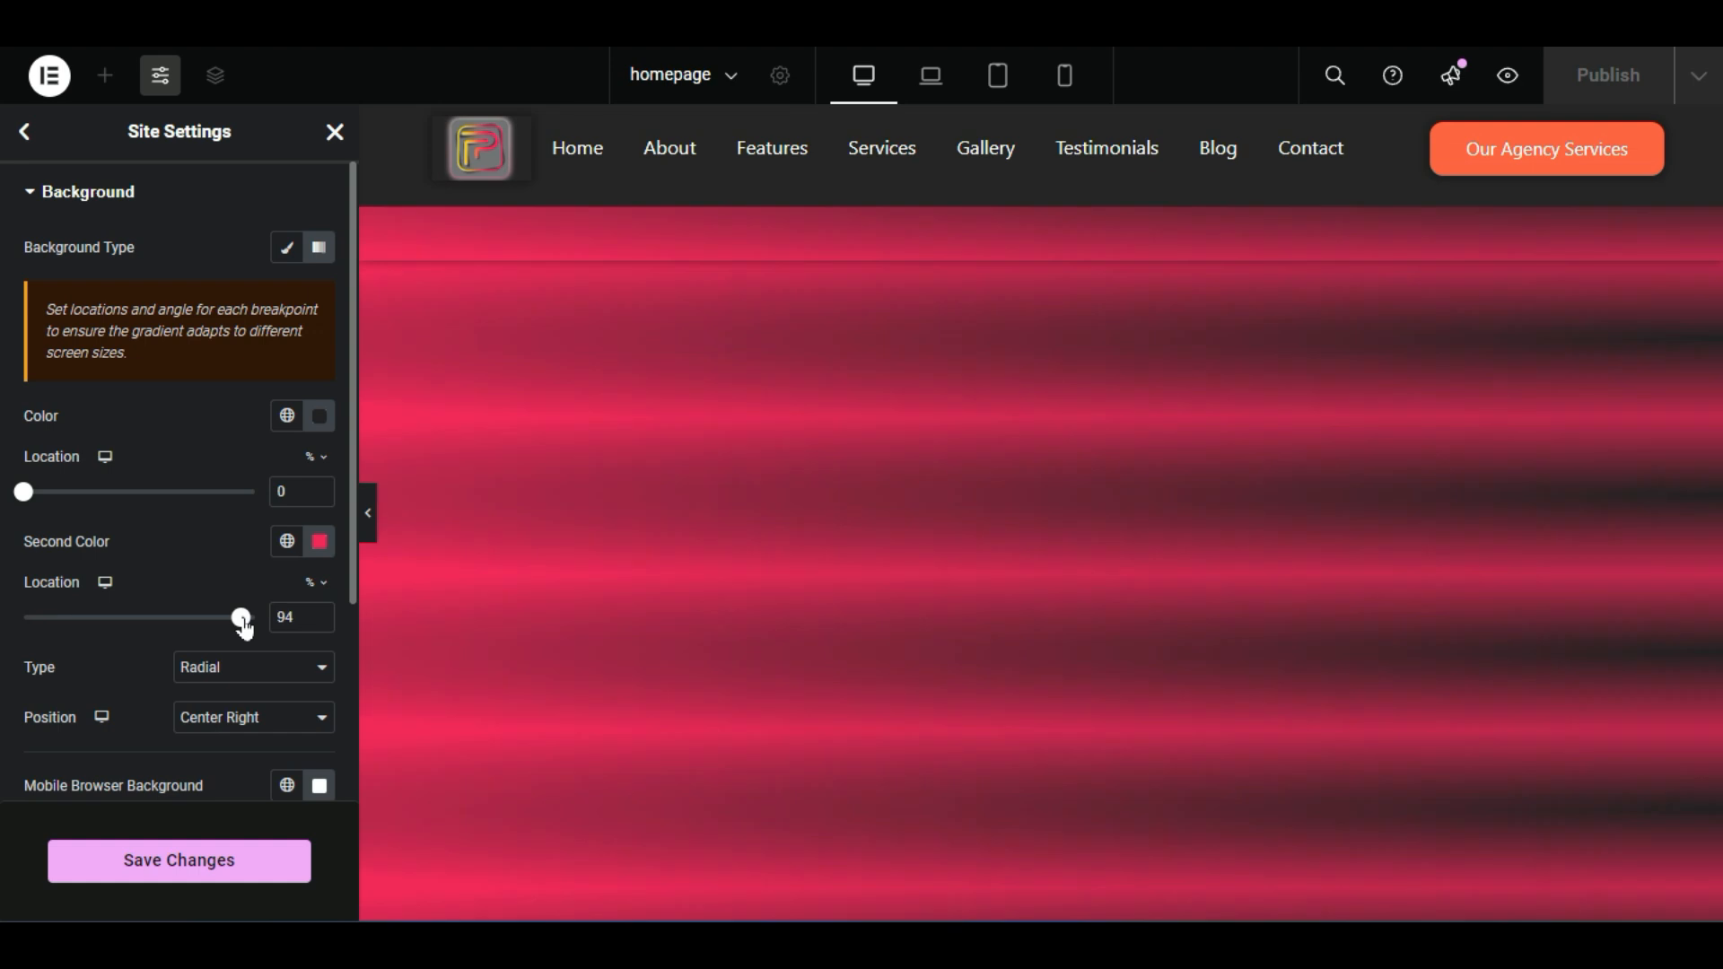
Try dark red #941212 as the gradient's first colour
click(317, 416)
mouse_move(191, 588)
mouse_down()
mouse_move(219, 539)
mouse_move(171, 517)
mouse_up()
key(BackSpace)
key(BackSpace)
key(BackSpace)
key(BackSpace)
key(BackSpace)
key(BackSpace)
text(941212)
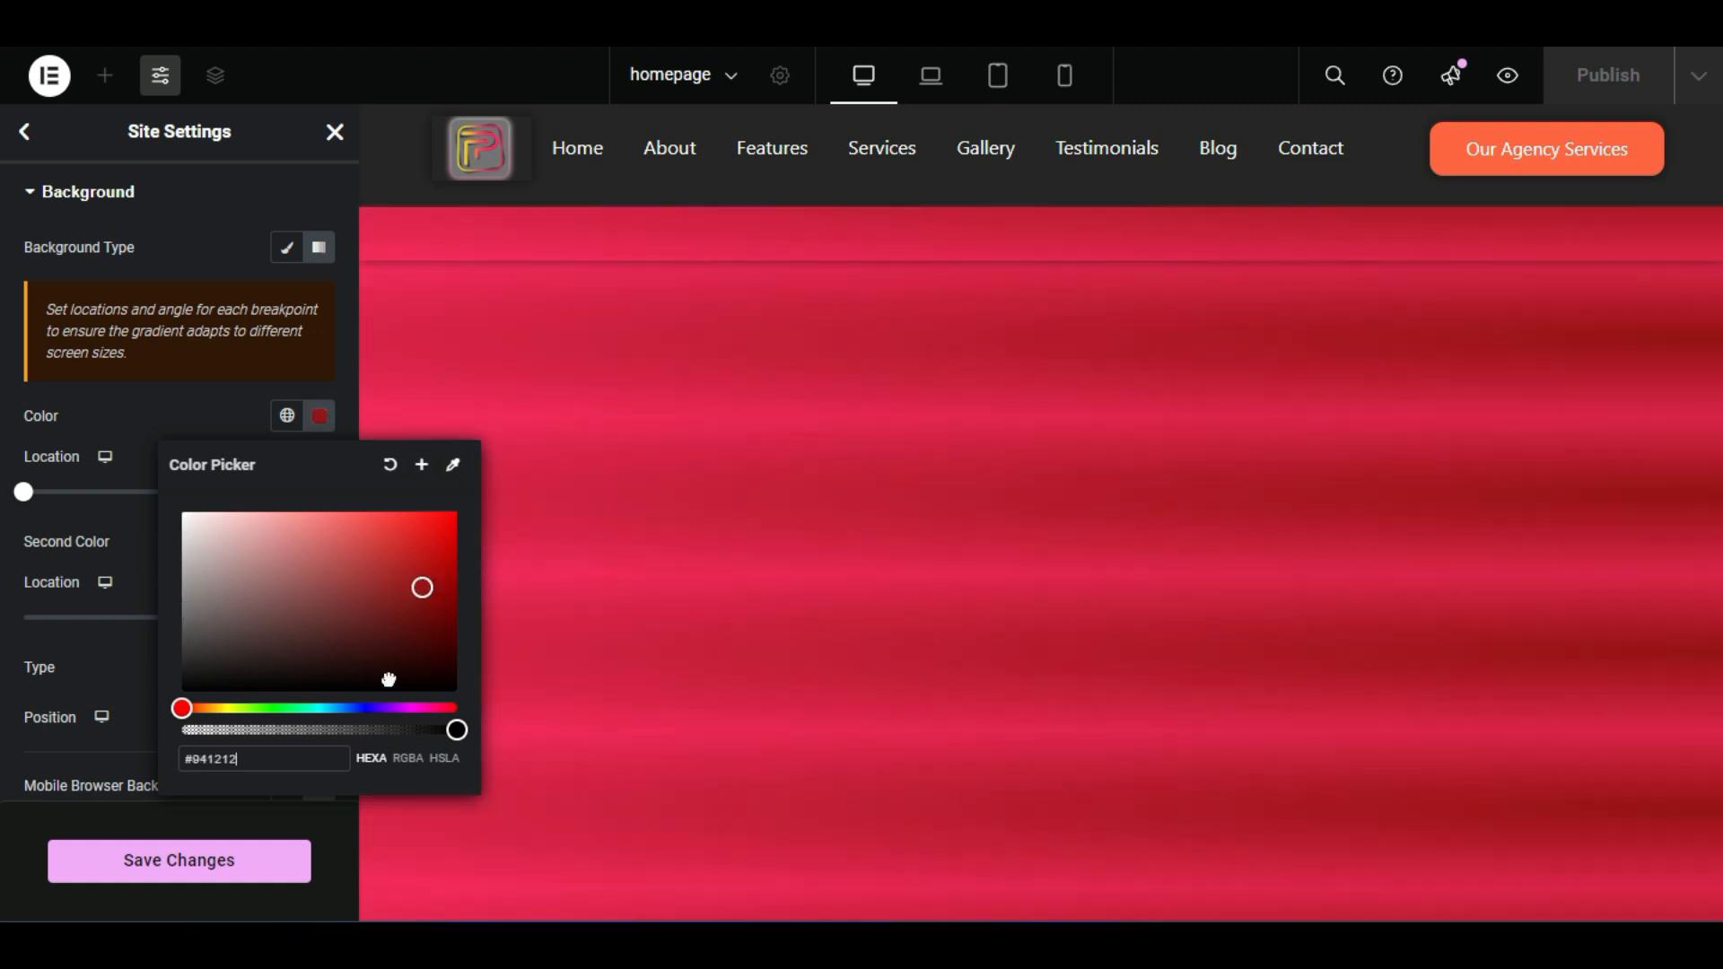
Shift the gradient's first colour to a blue hue and settle on dark grey #414144
click(363, 707)
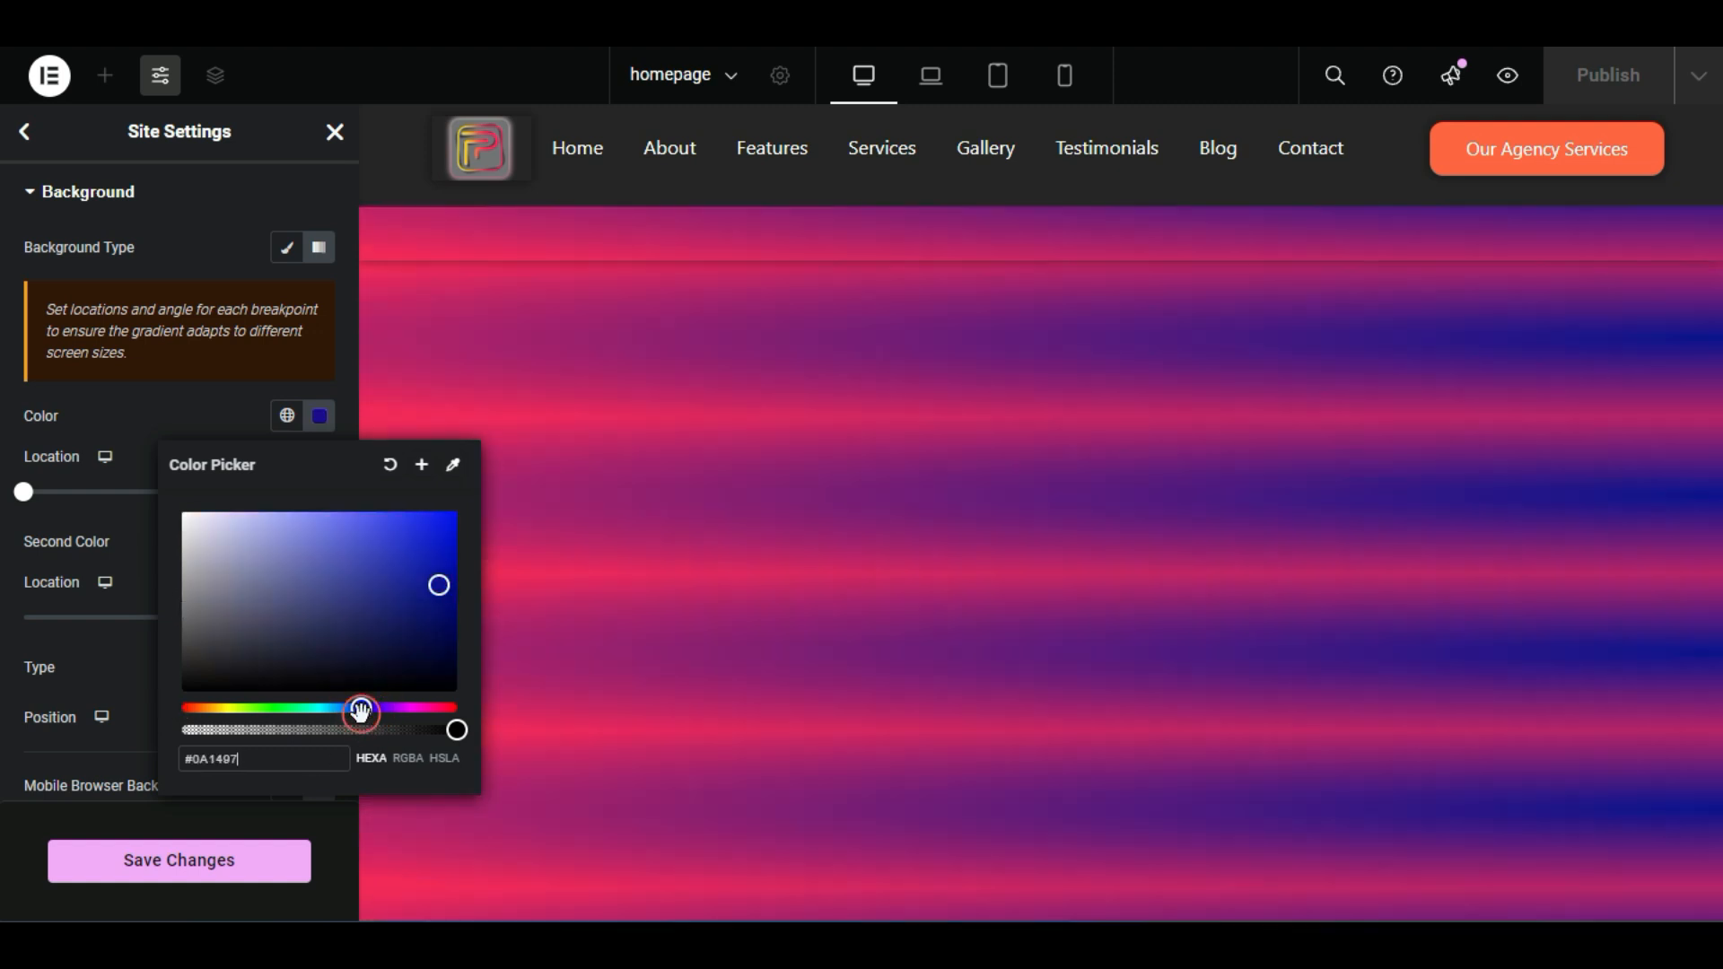
click(389, 610)
click(251, 614)
click(192, 642)
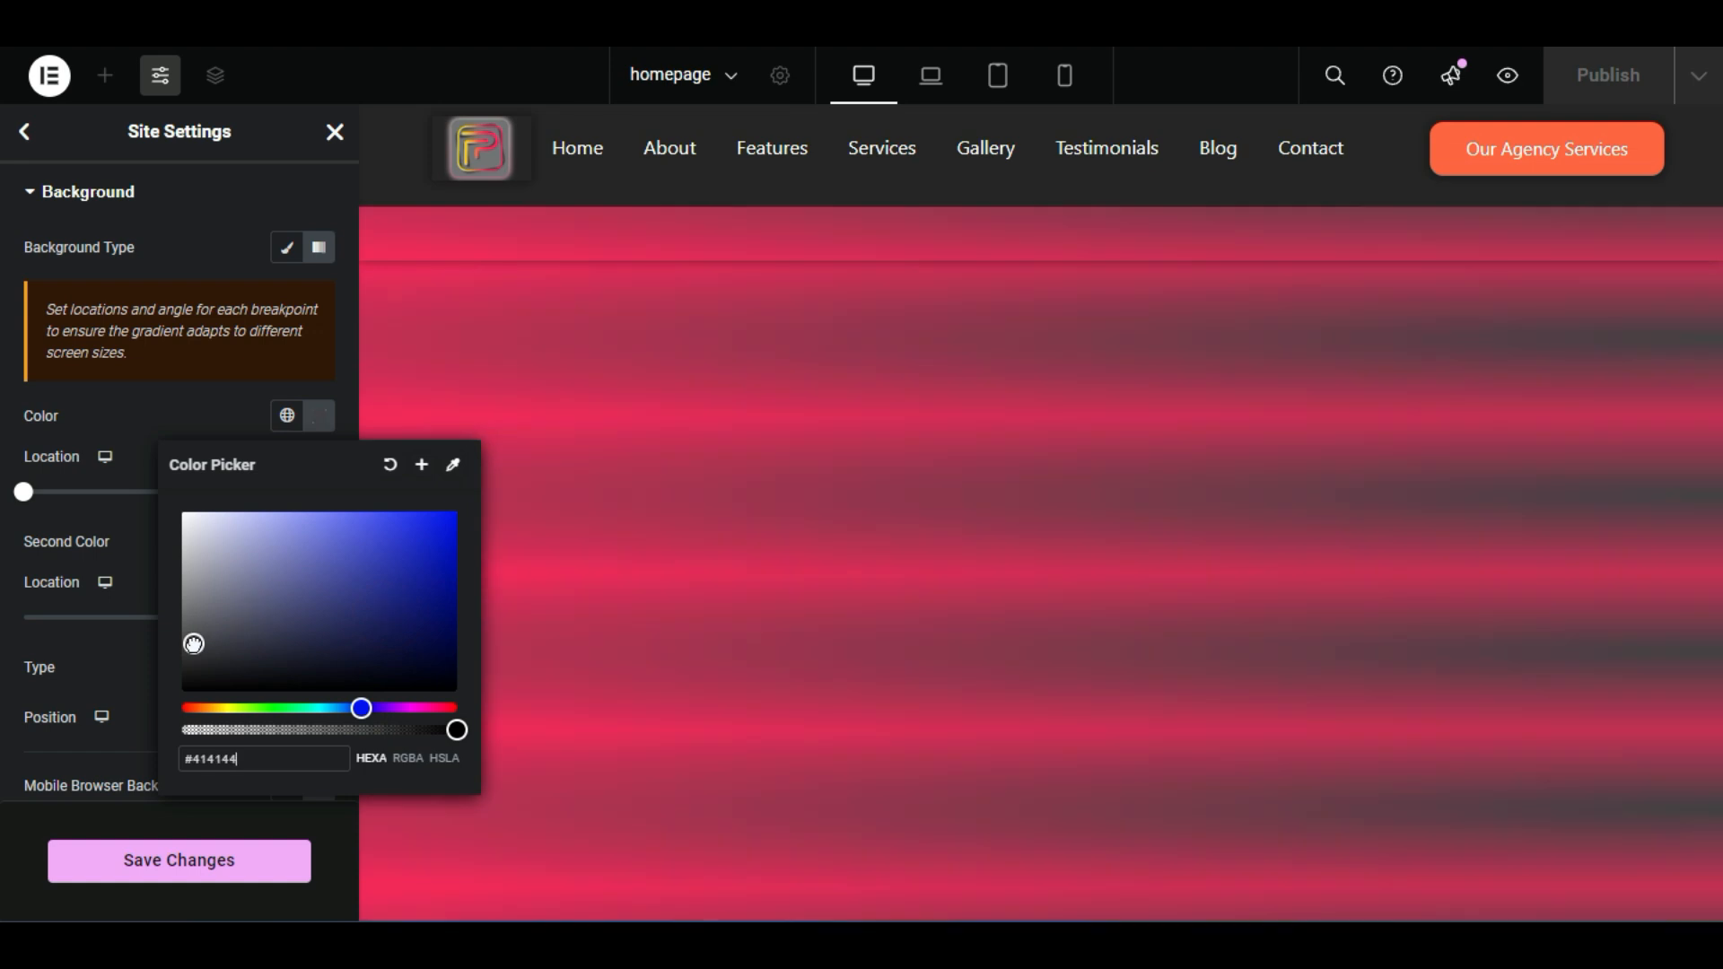
click(93, 661)
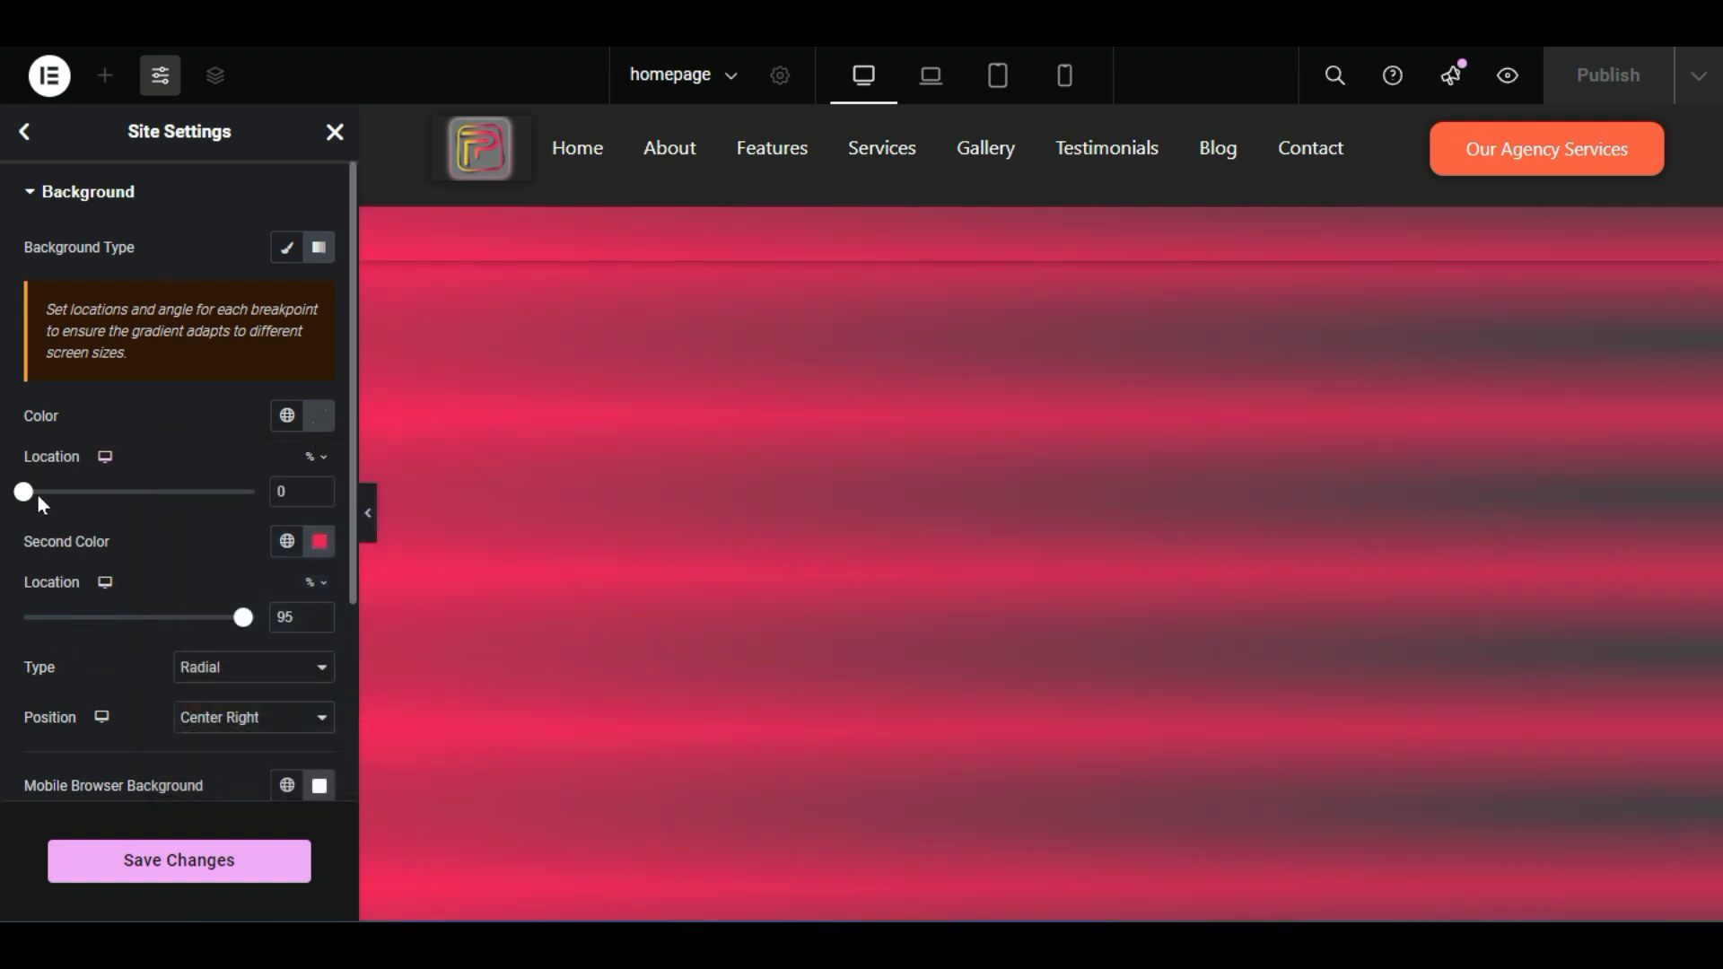
Set the first colour's location to 56% and change the gradient type to Linear
click(107, 495)
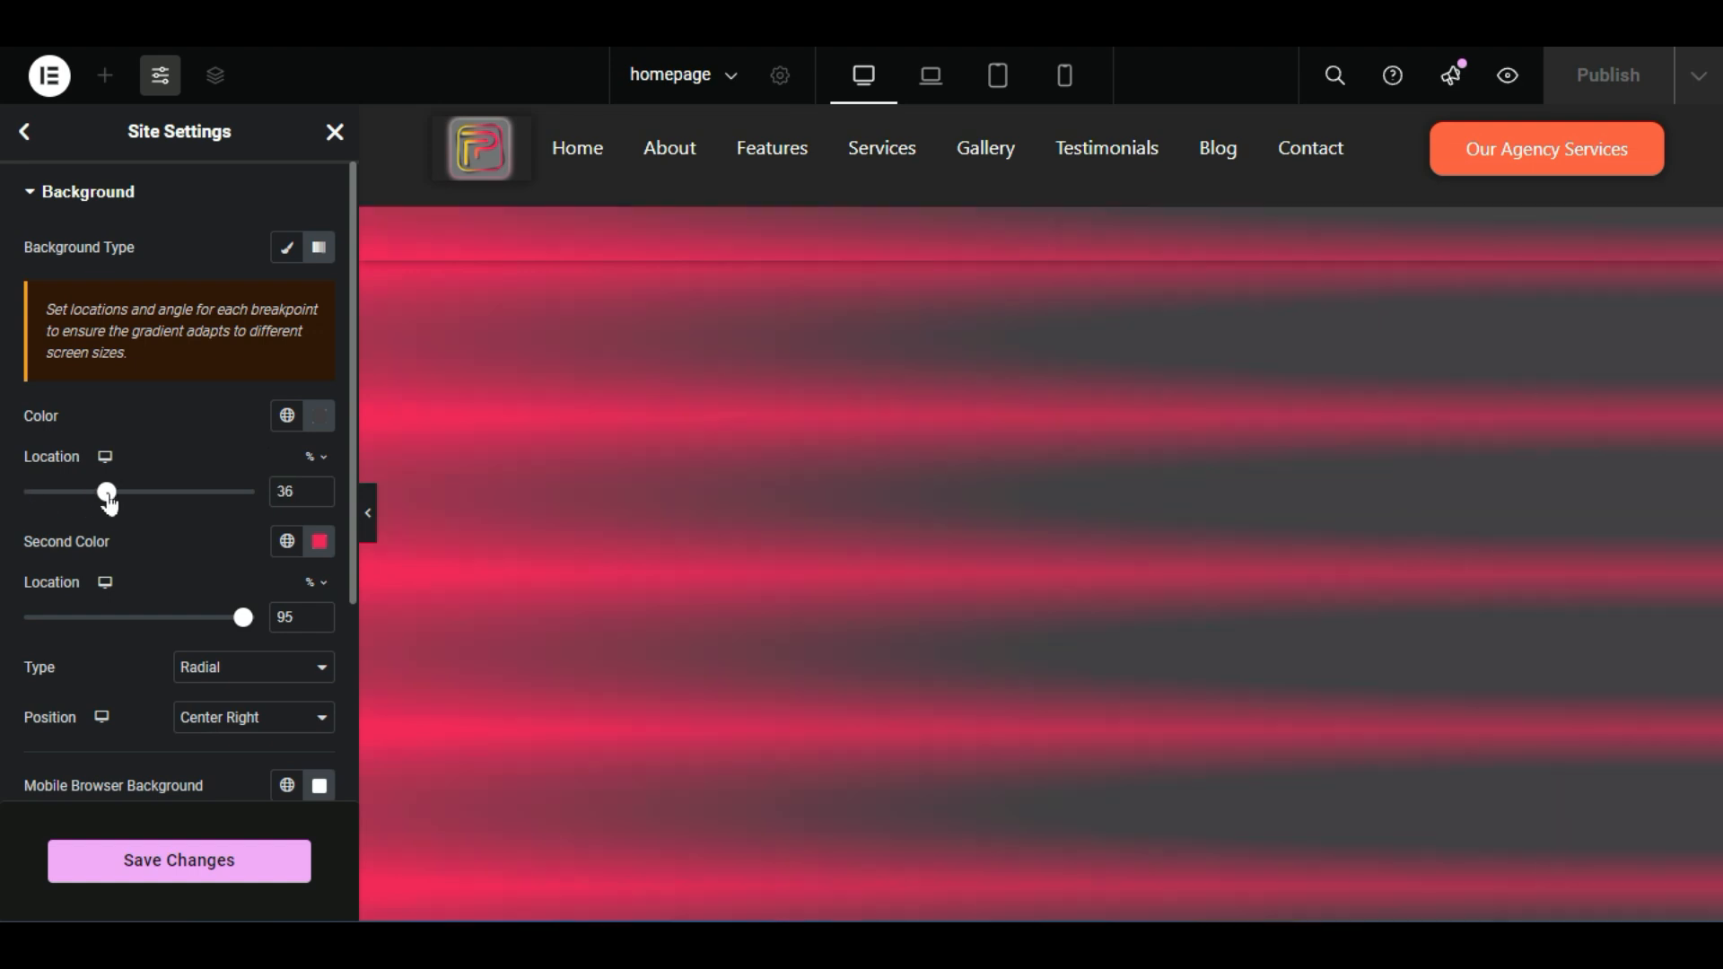
click(155, 495)
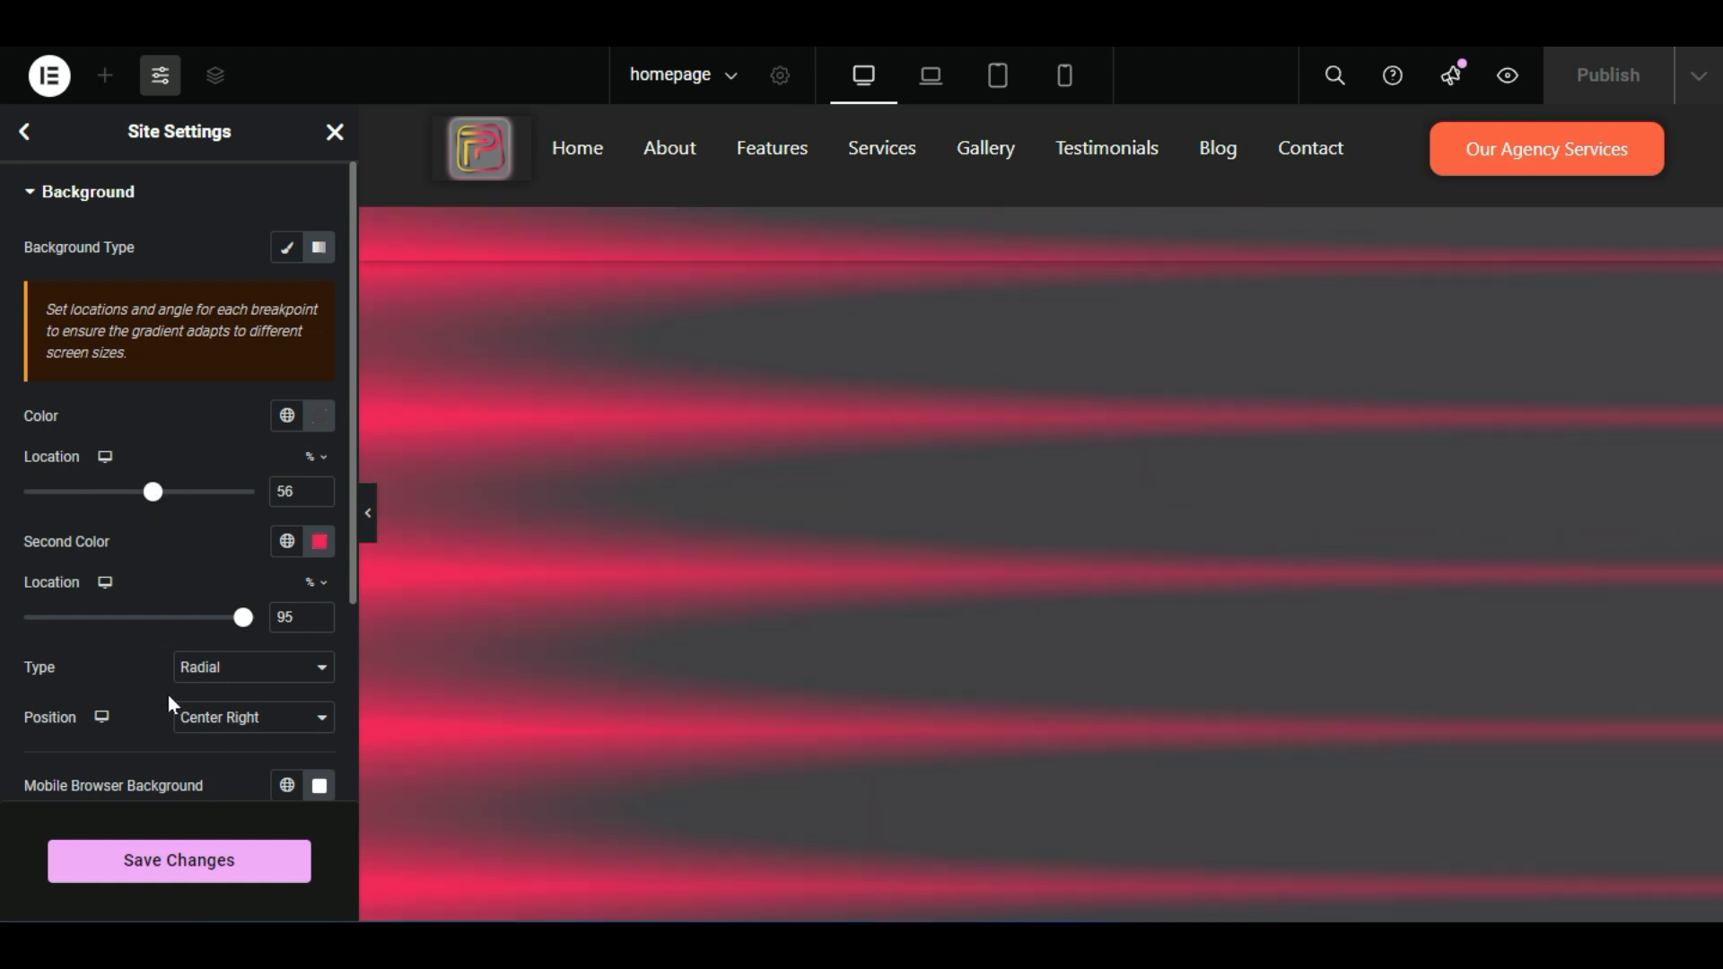
click(240, 676)
click(250, 696)
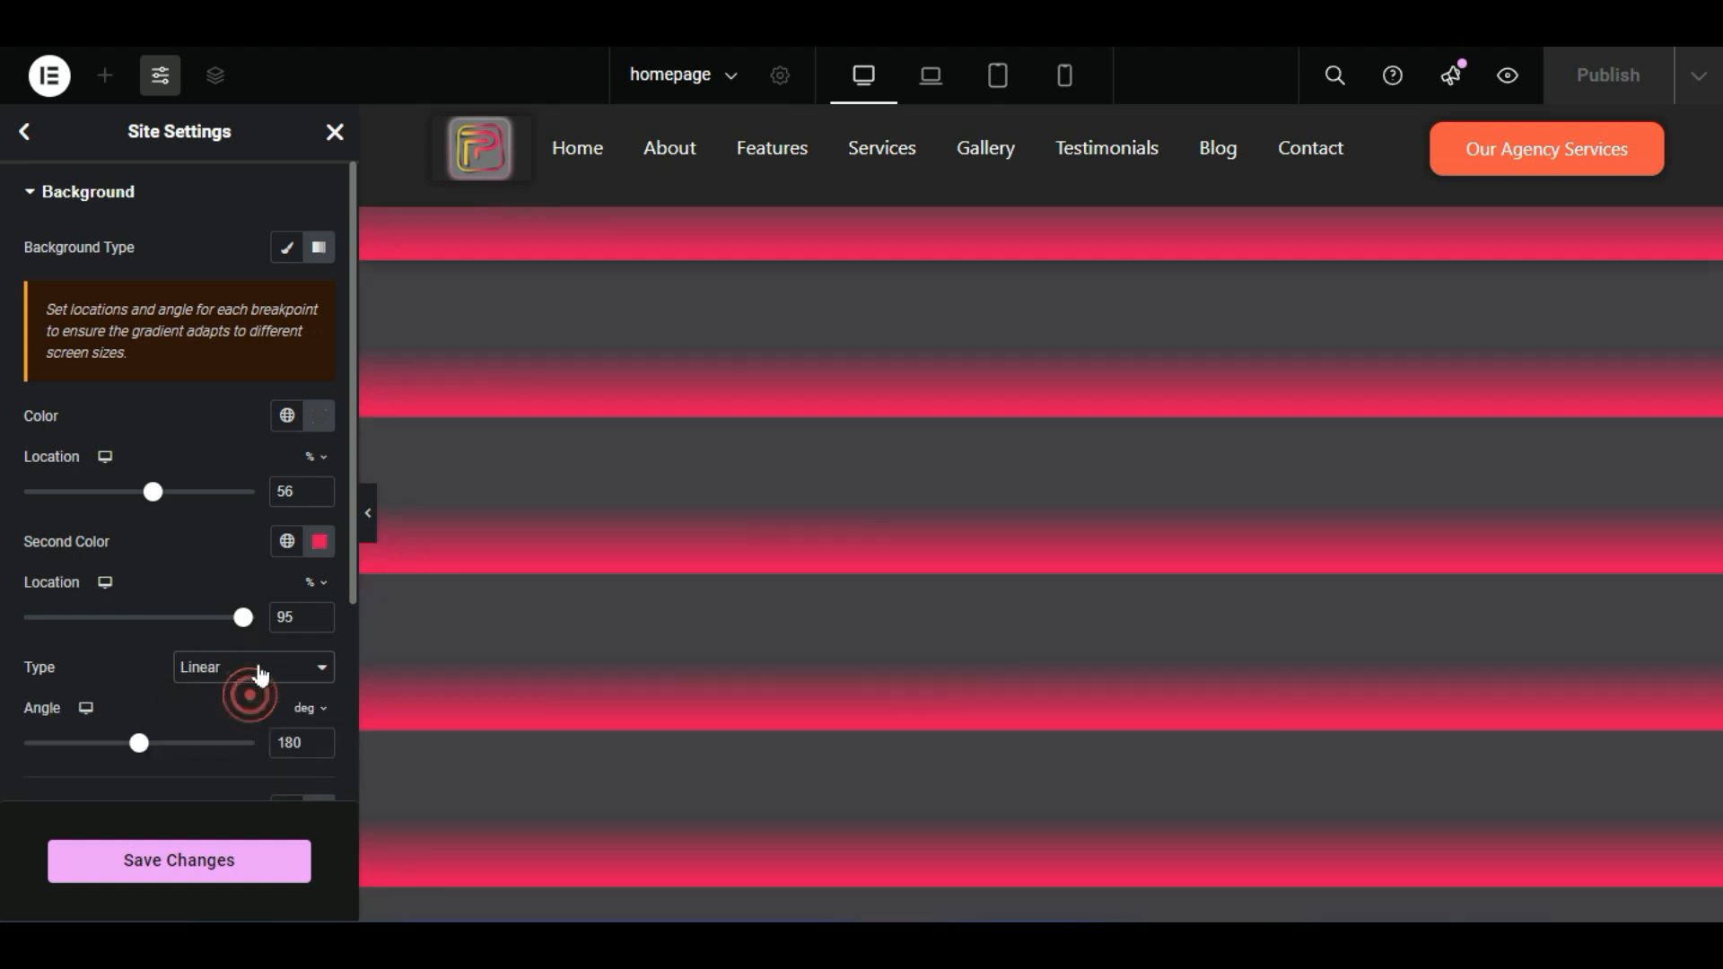
Set the linear background gradient's angle to 89 degrees and the second colour's location to 89%
scroll(135, 624, down, 1)
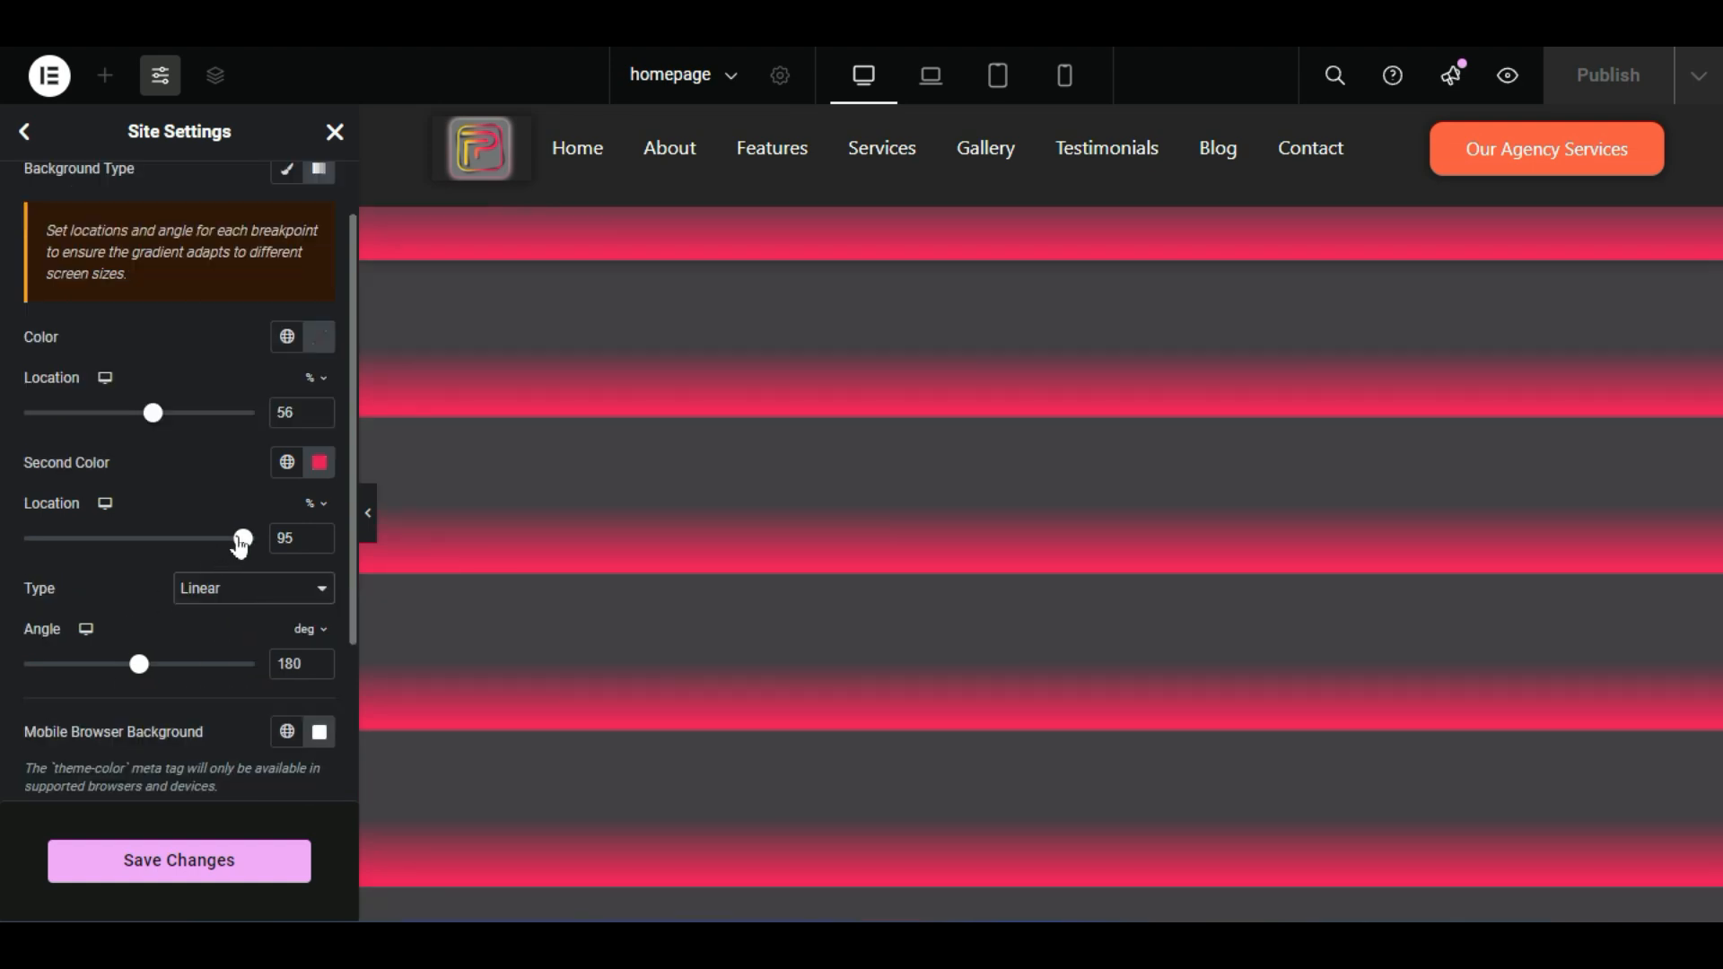
drag(142, 664, 85, 680)
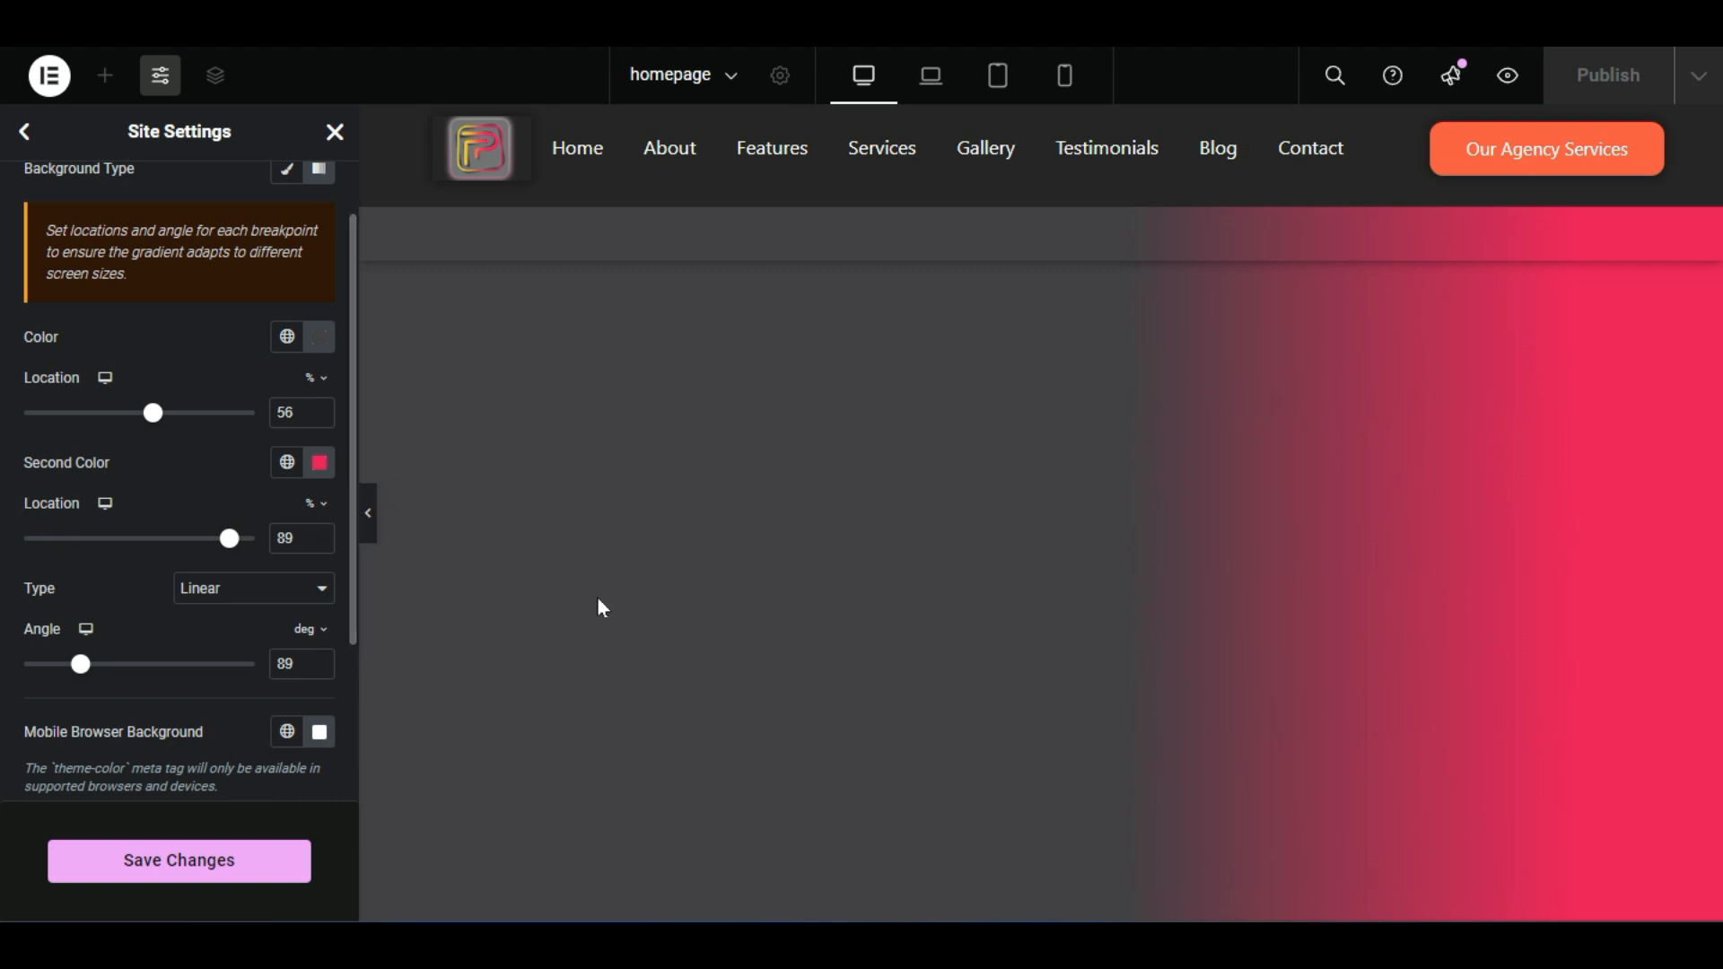
Preview the gradient background in the mobile and tablet views and return to the desktop view
click(1067, 78)
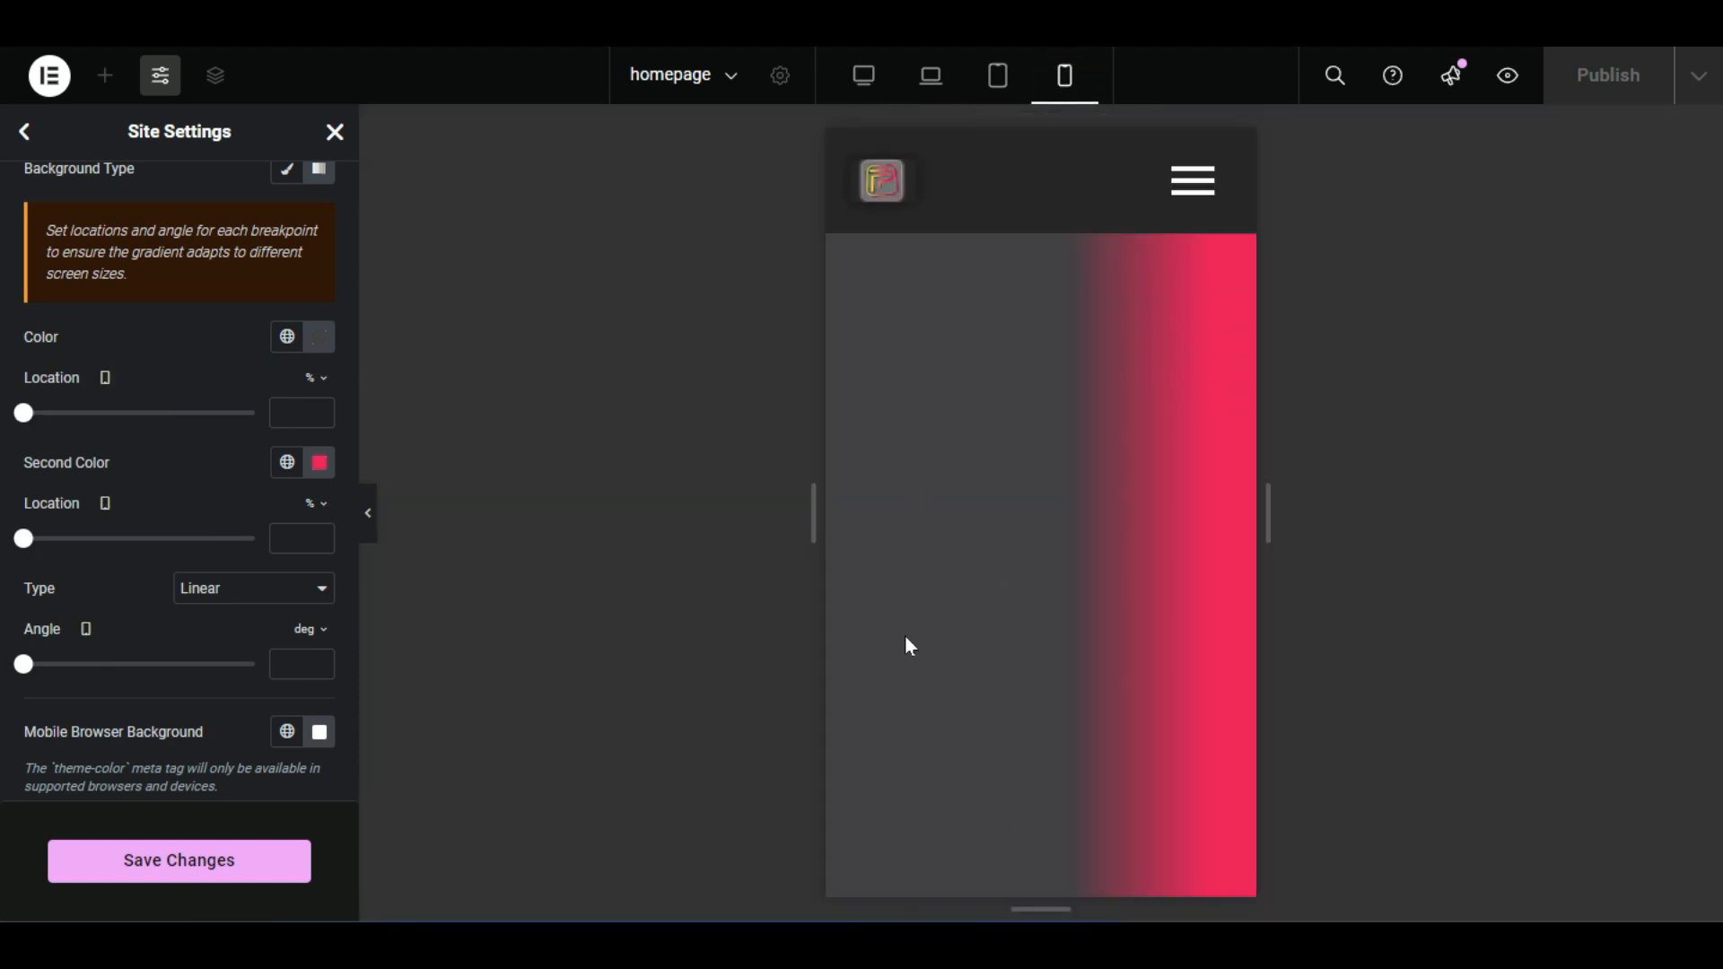
scroll(90, 629, down, 3)
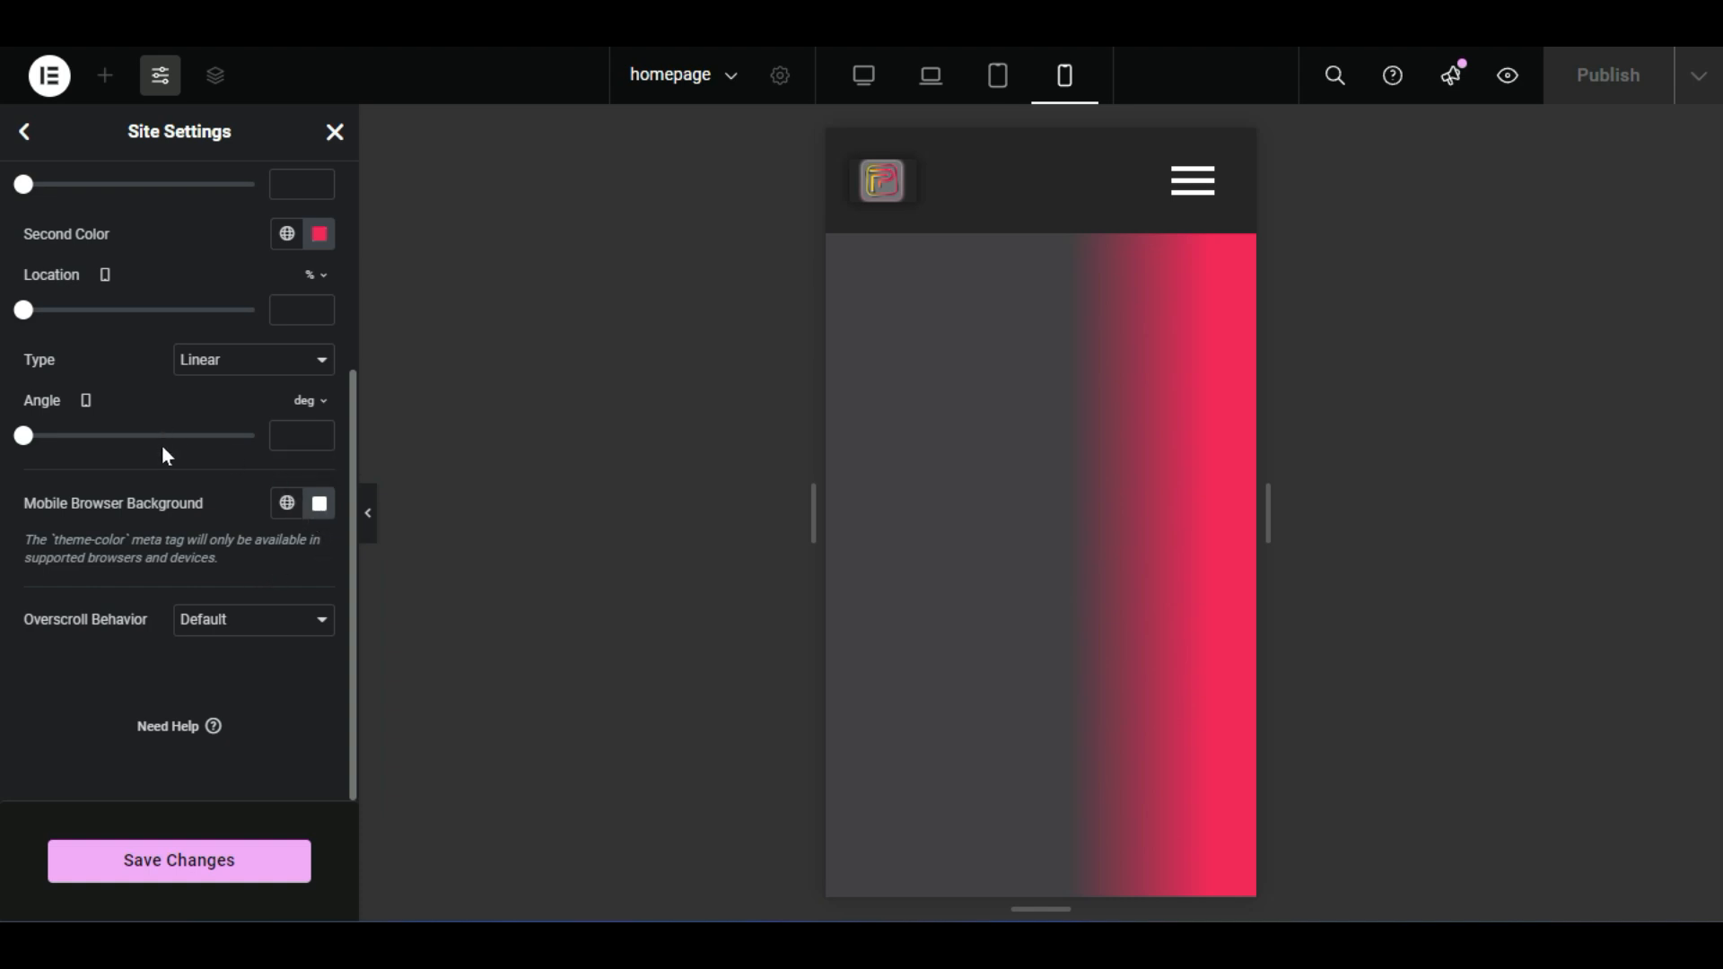
scroll(161, 444, up, 3)
click(875, 90)
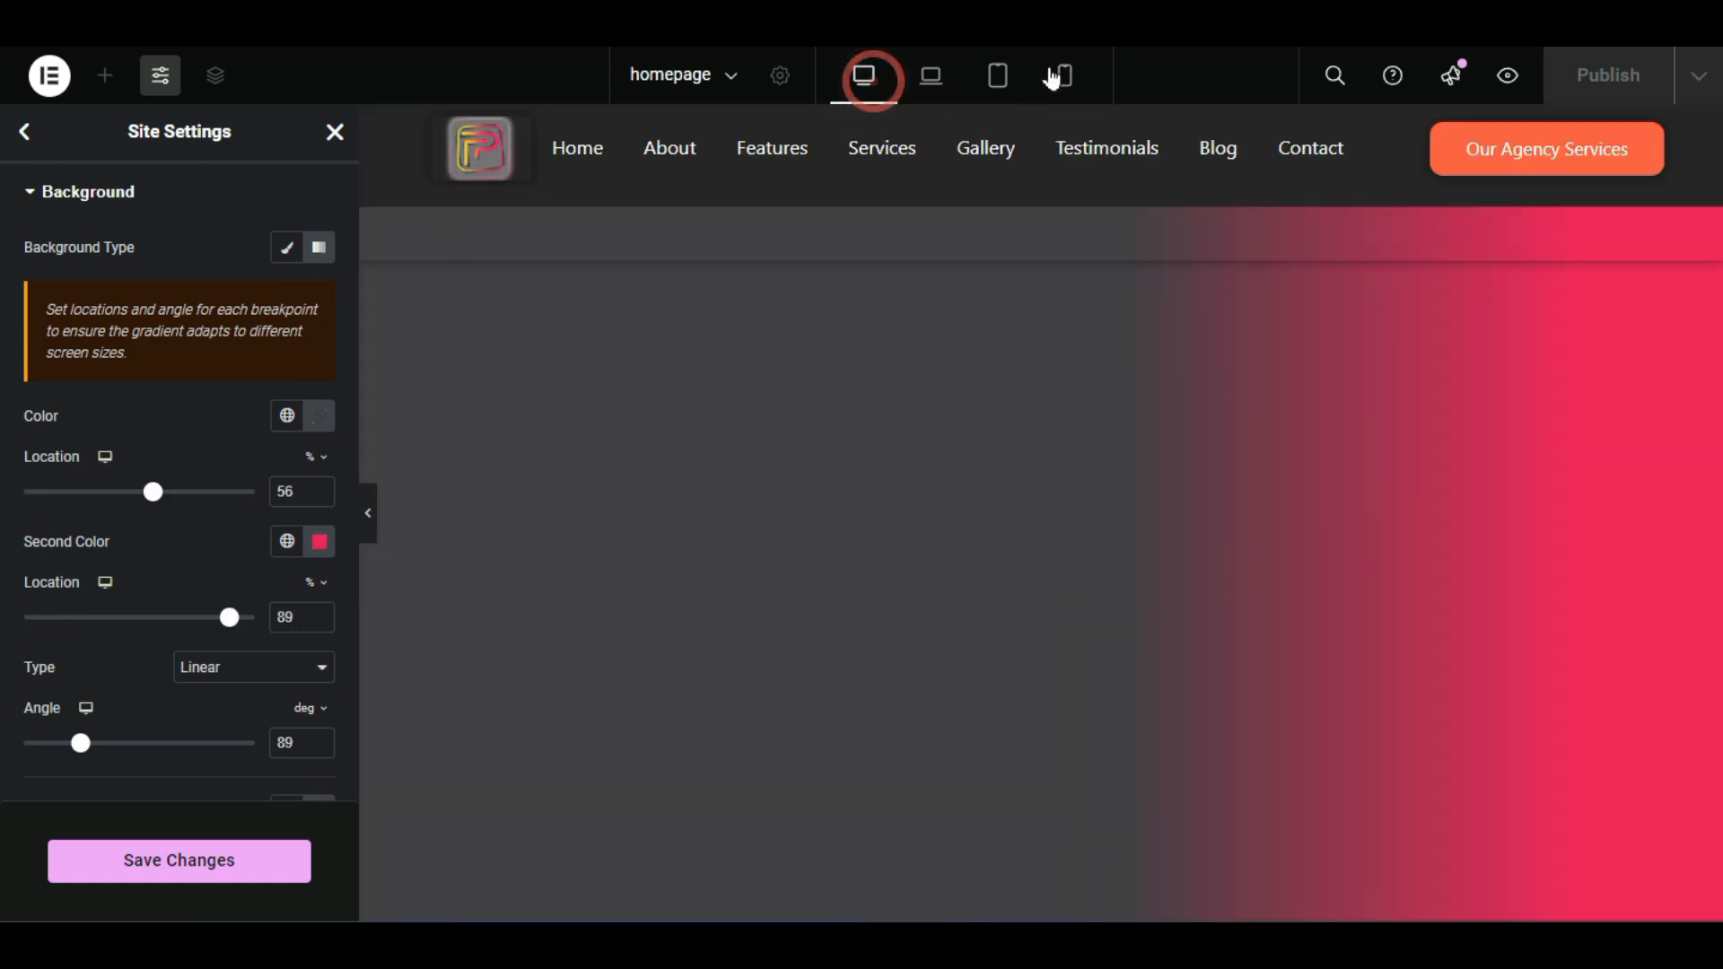
click(1053, 73)
click(1024, 79)
click(864, 75)
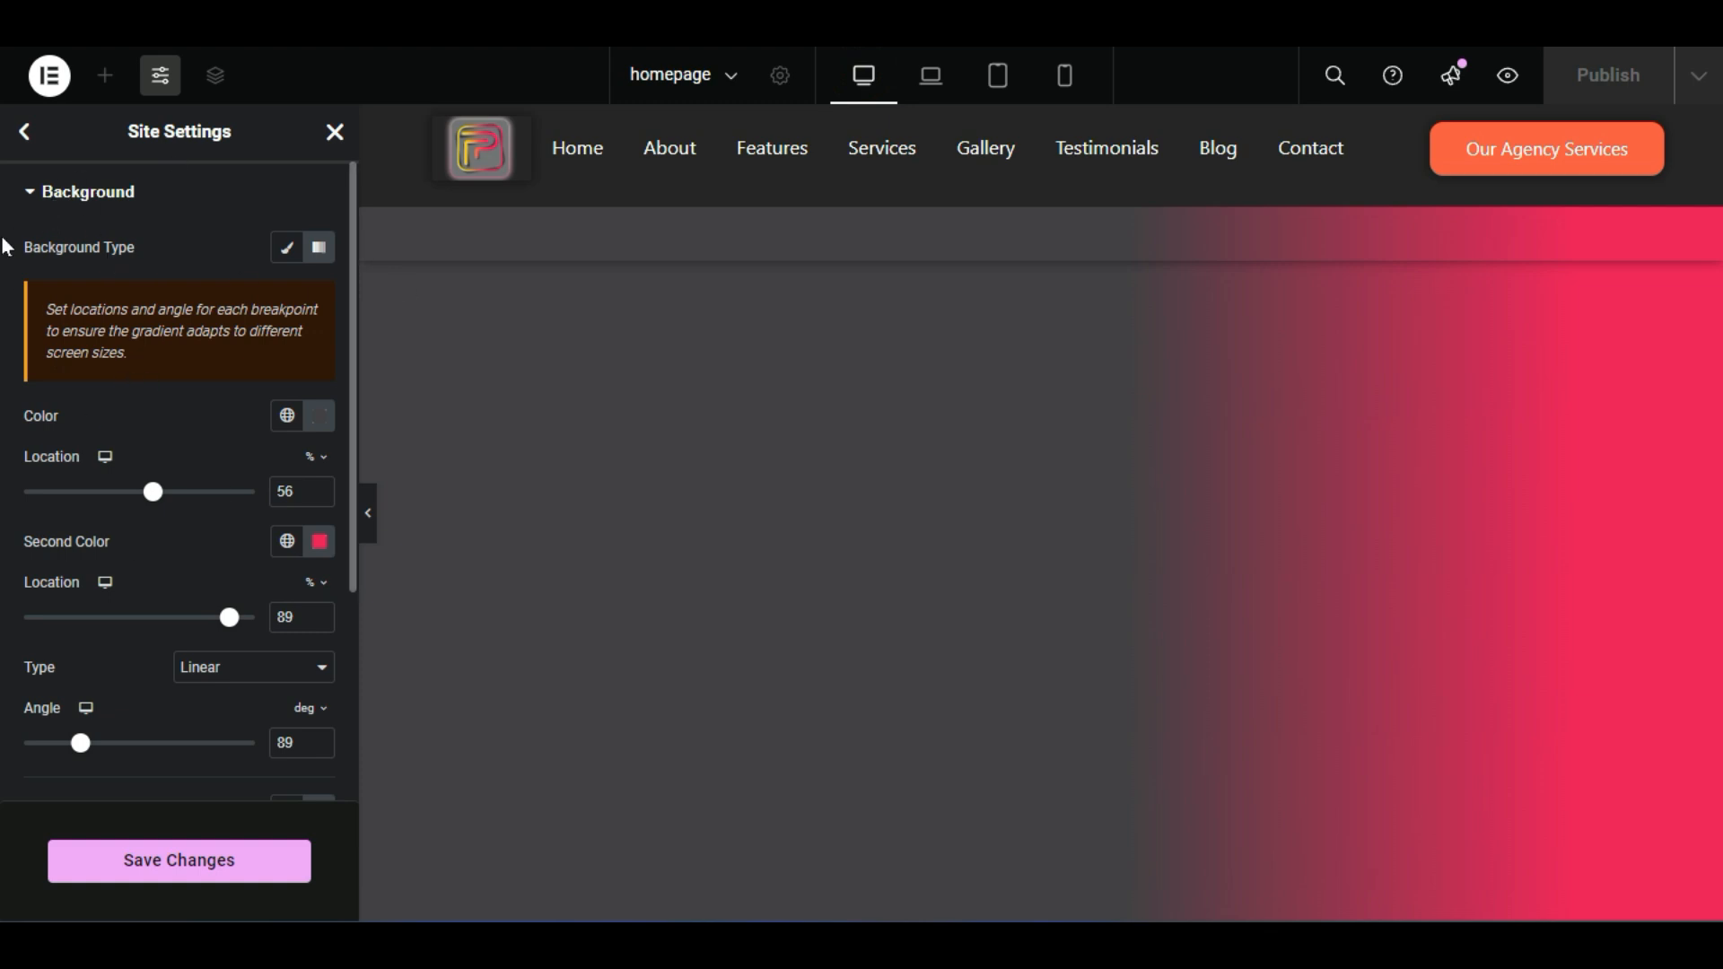
Switch the site background from a gradient to the solid near-black colour #181818 and save the site settings
click(287, 249)
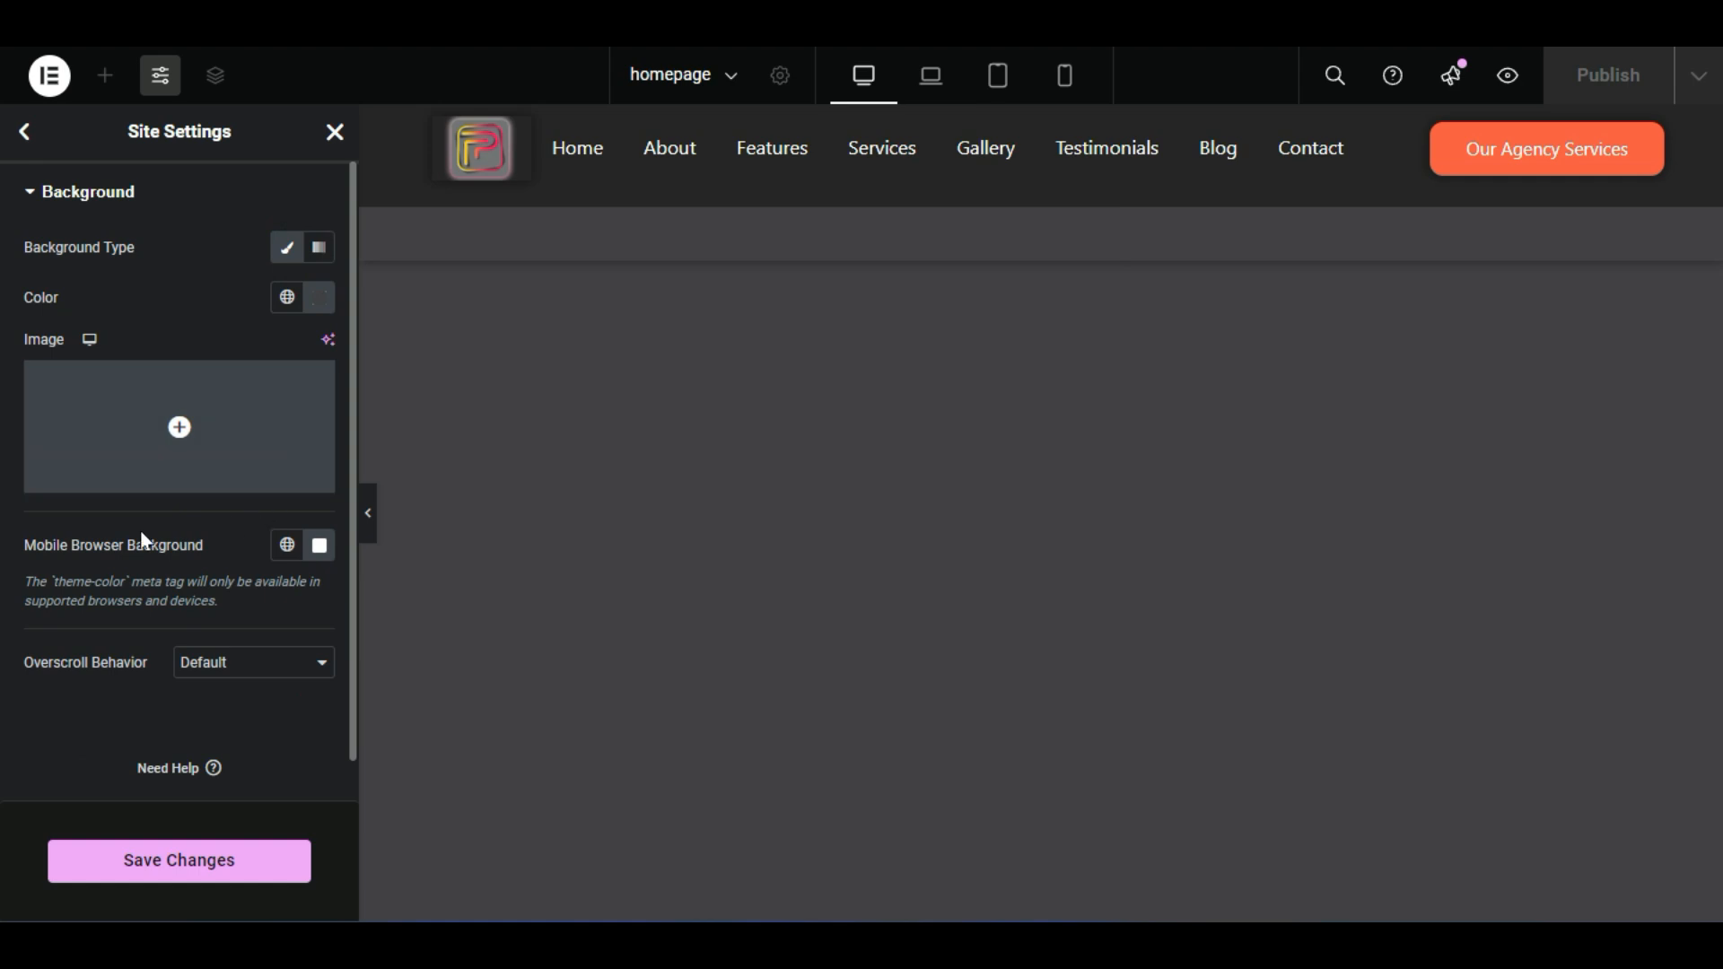
click(314, 300)
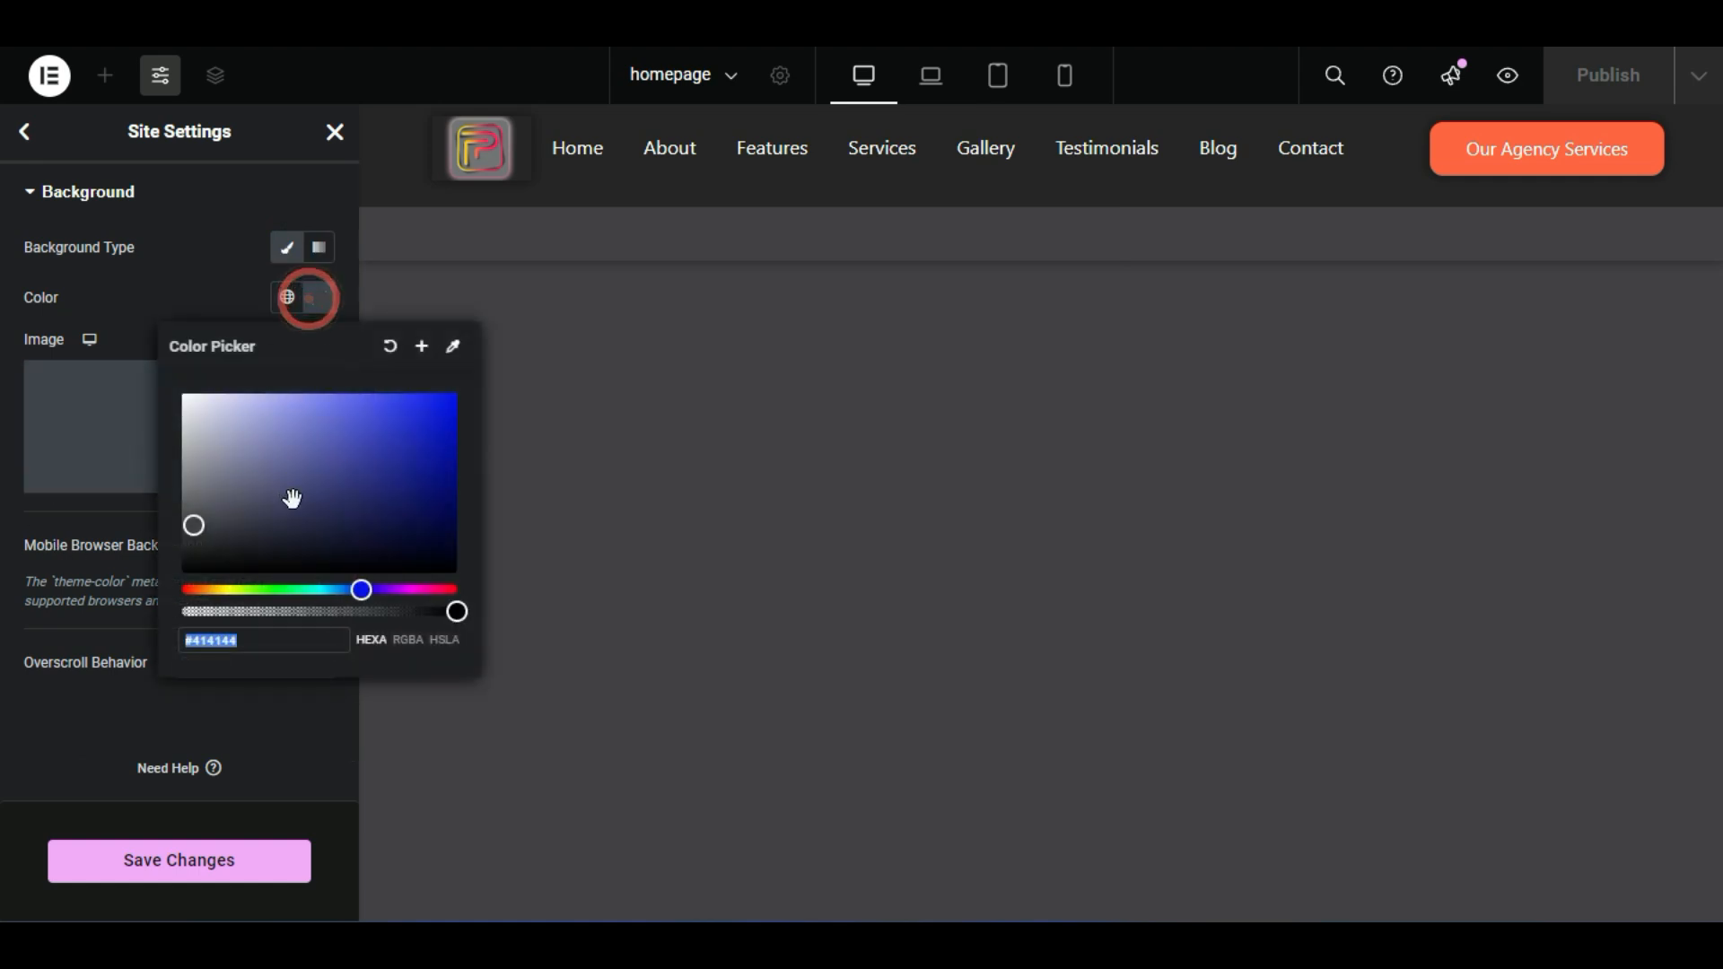
click(438, 411)
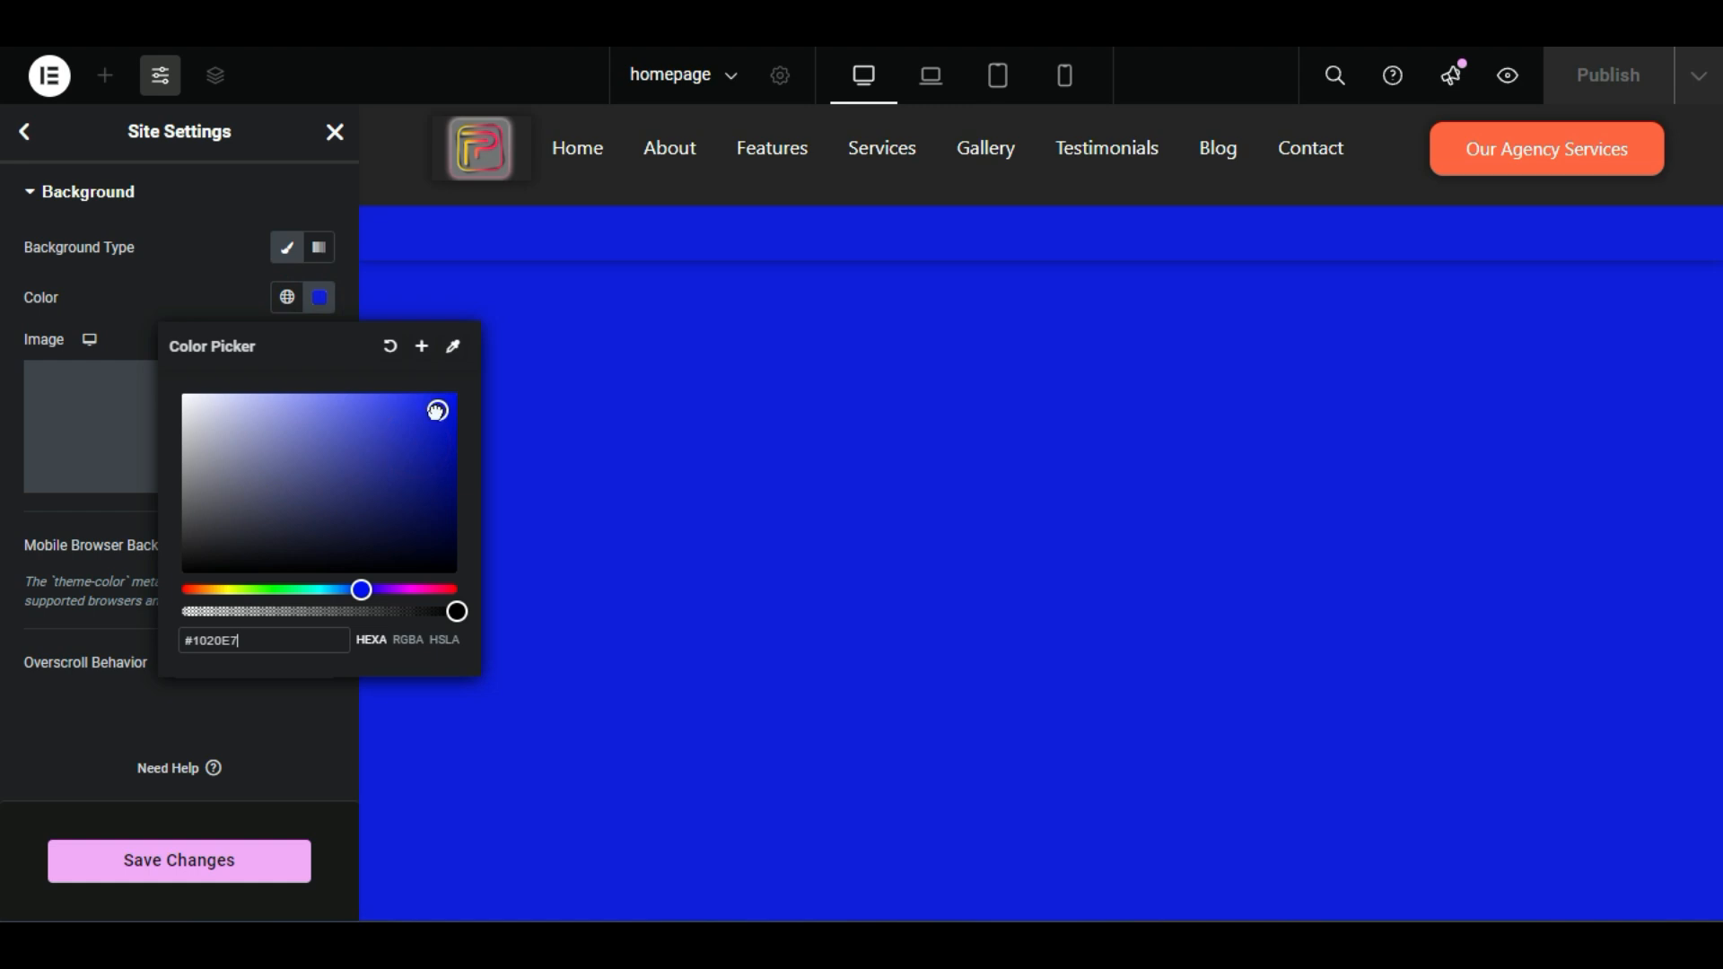
click(432, 514)
mouse_move(199, 524)
mouse_down()
mouse_move(175, 533)
mouse_move(179, 518)
mouse_move(179, 556)
mouse_up()
click(182, 557)
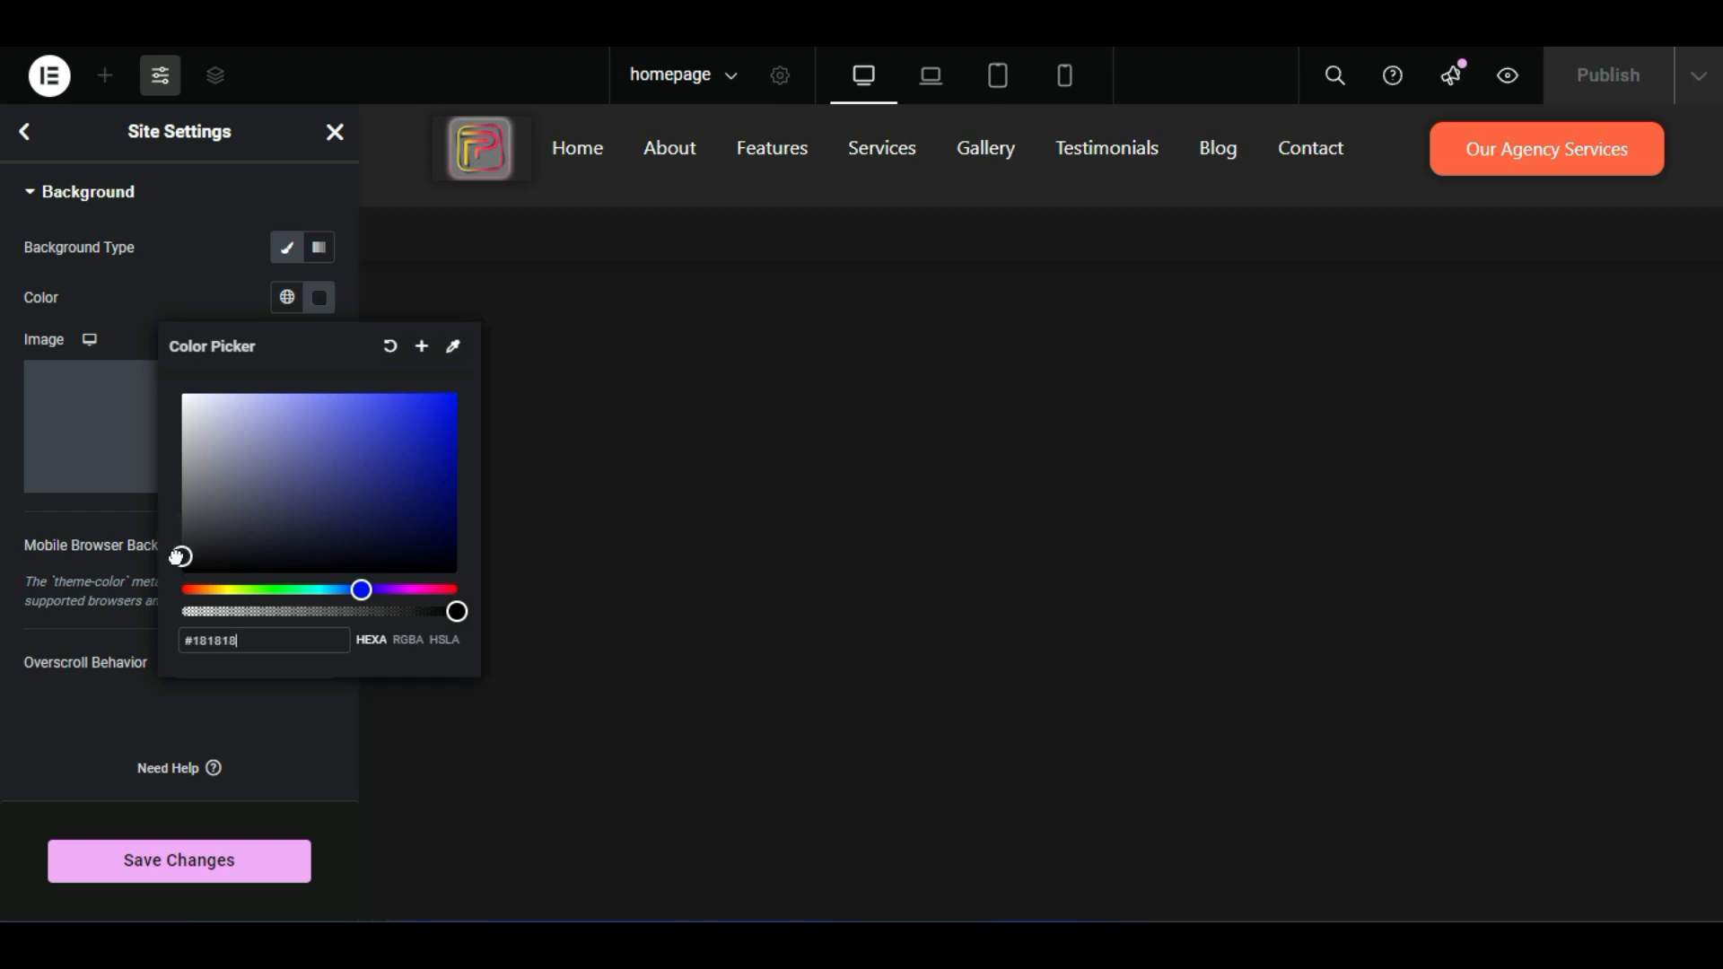
click(97, 612)
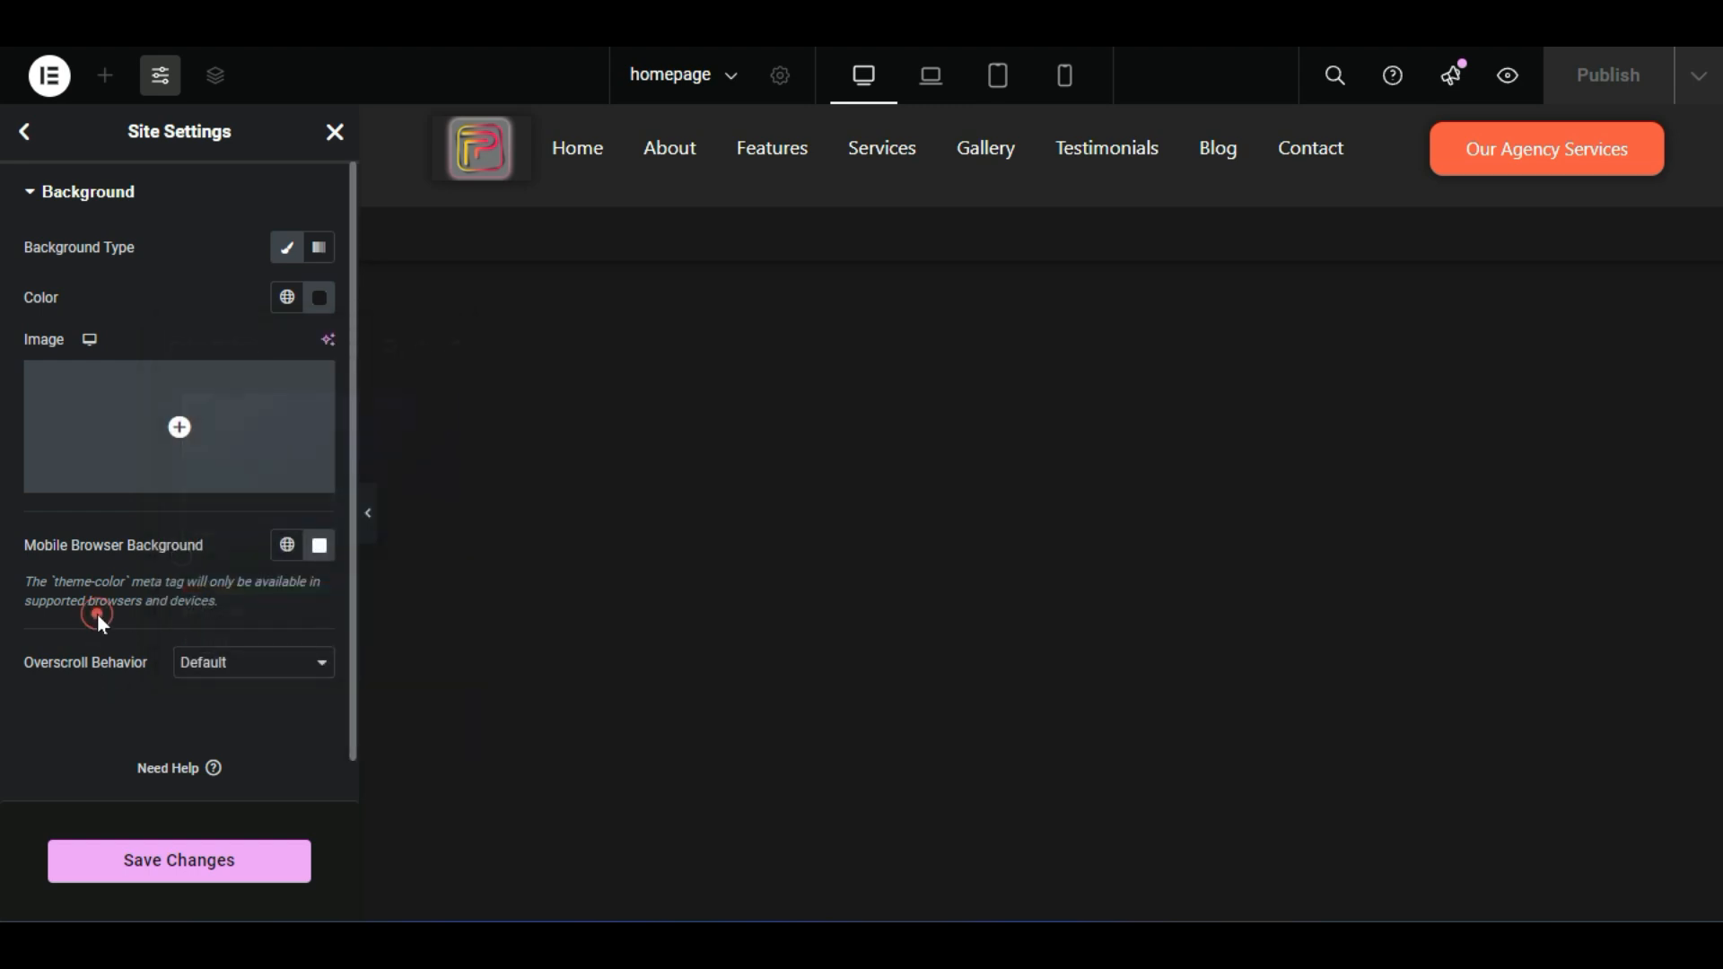
click(183, 850)
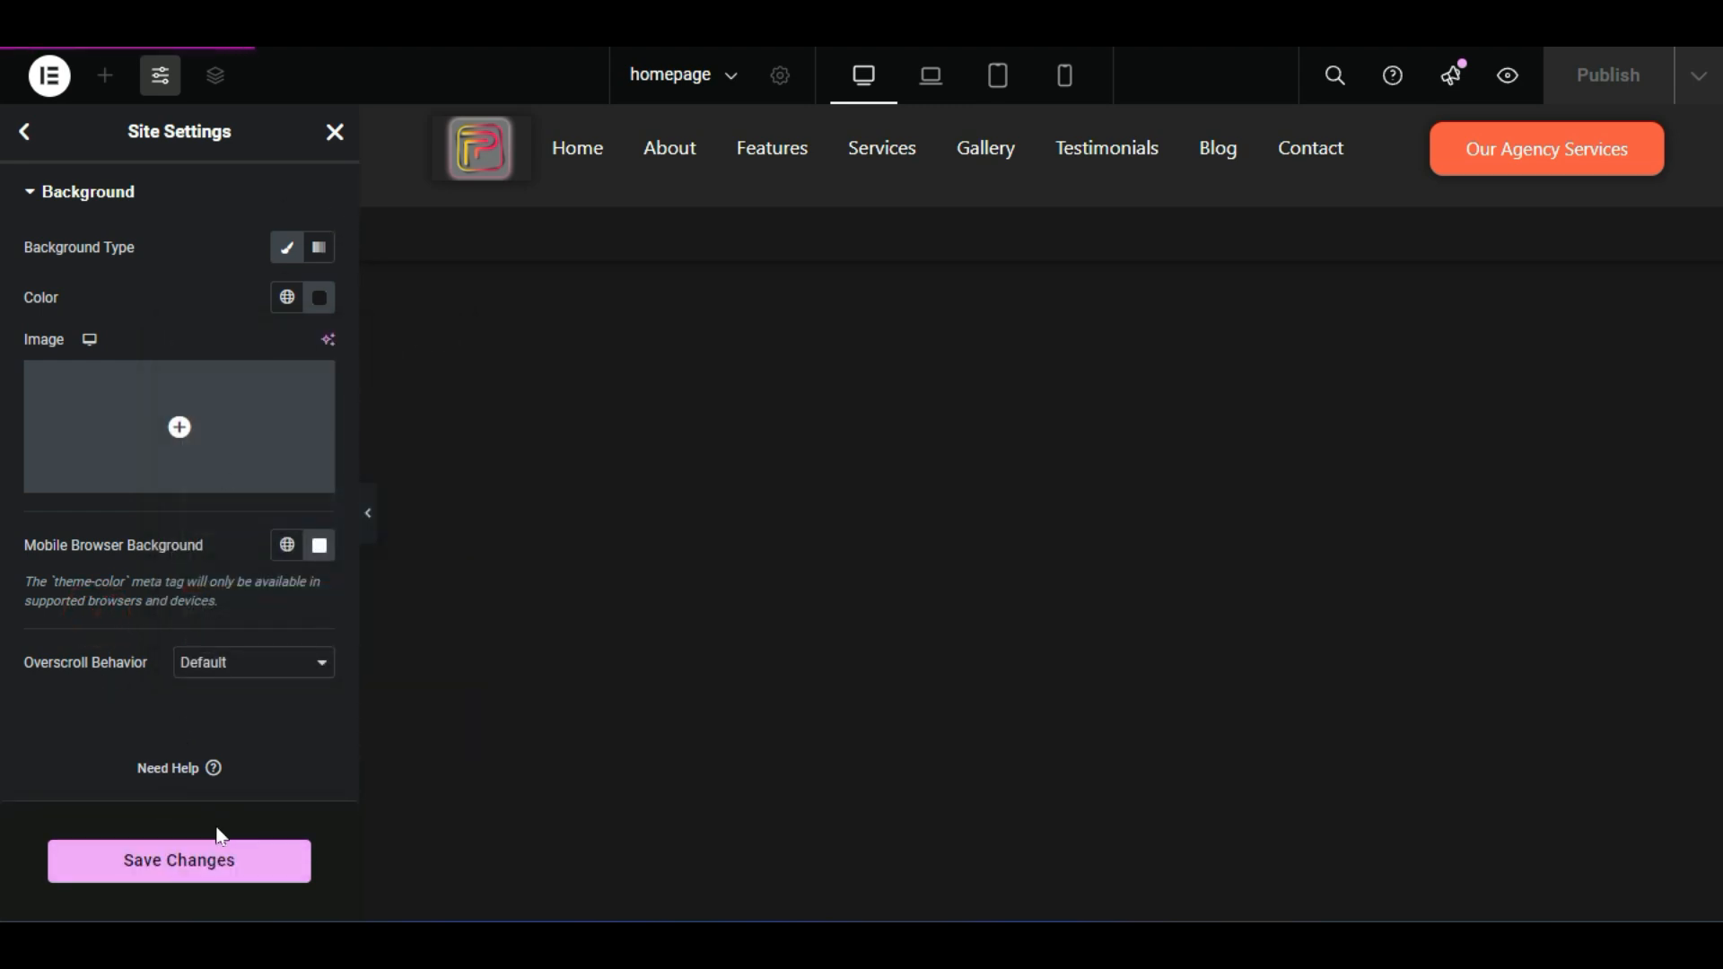
Close the site settings and add a Heading widget to the empty page section
click(25, 131)
click(335, 132)
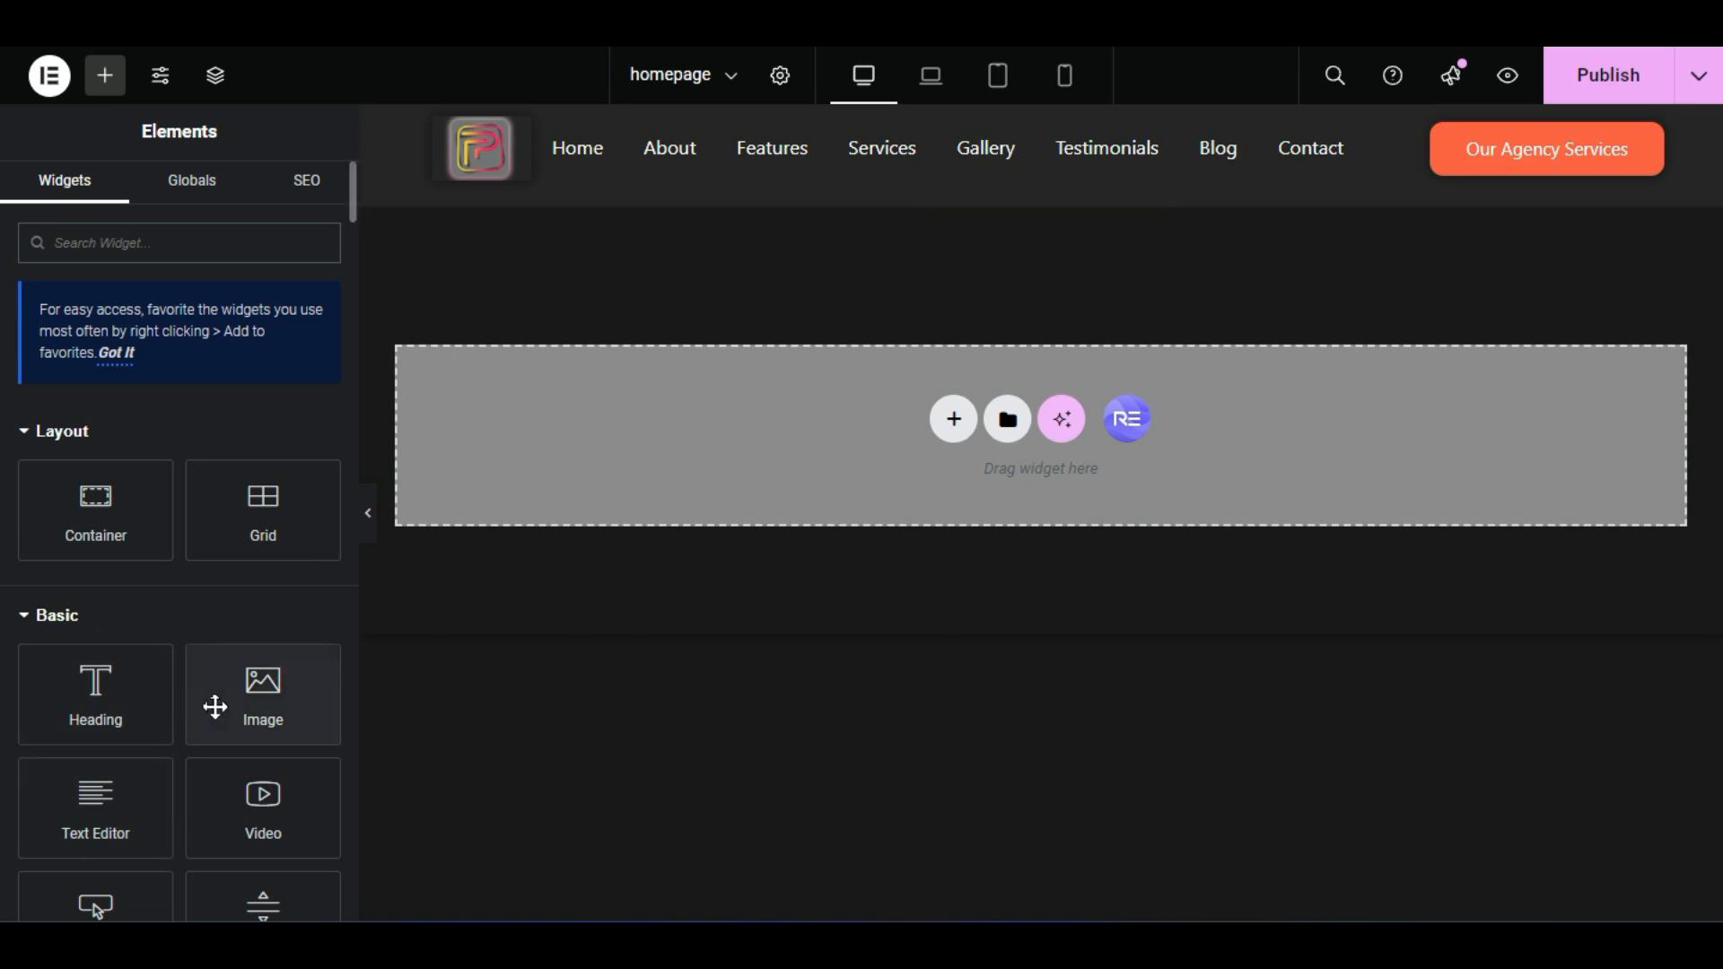
drag(96, 682, 749, 452)
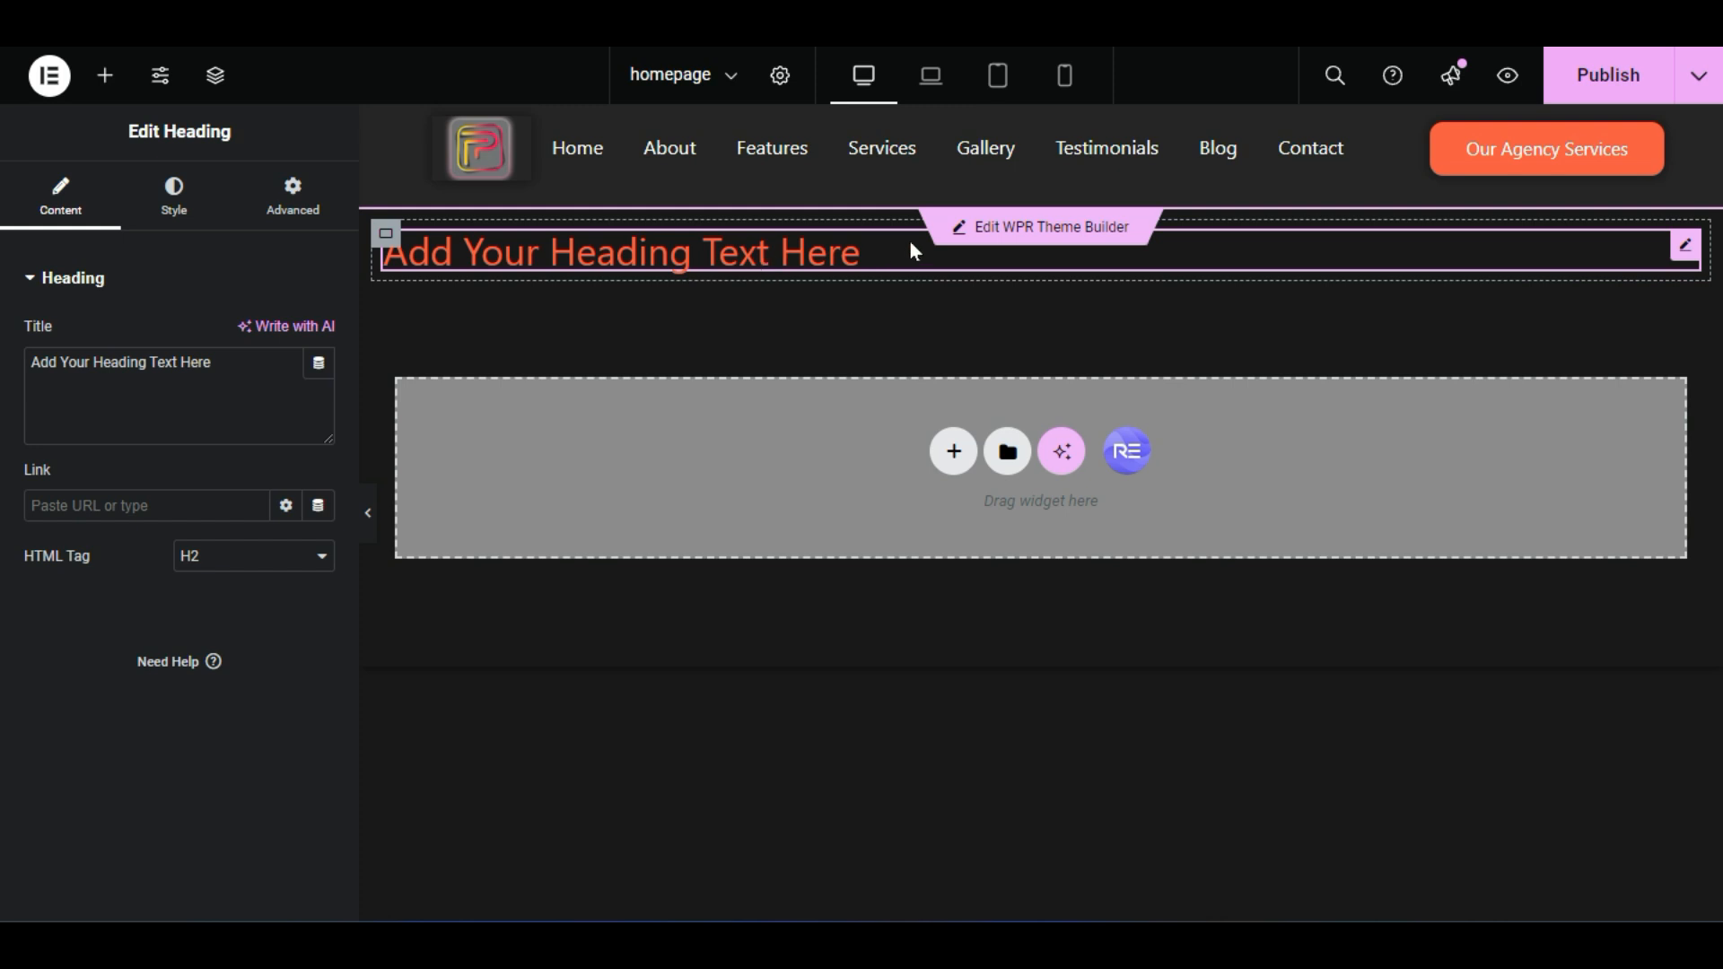
click(747, 257)
click(174, 186)
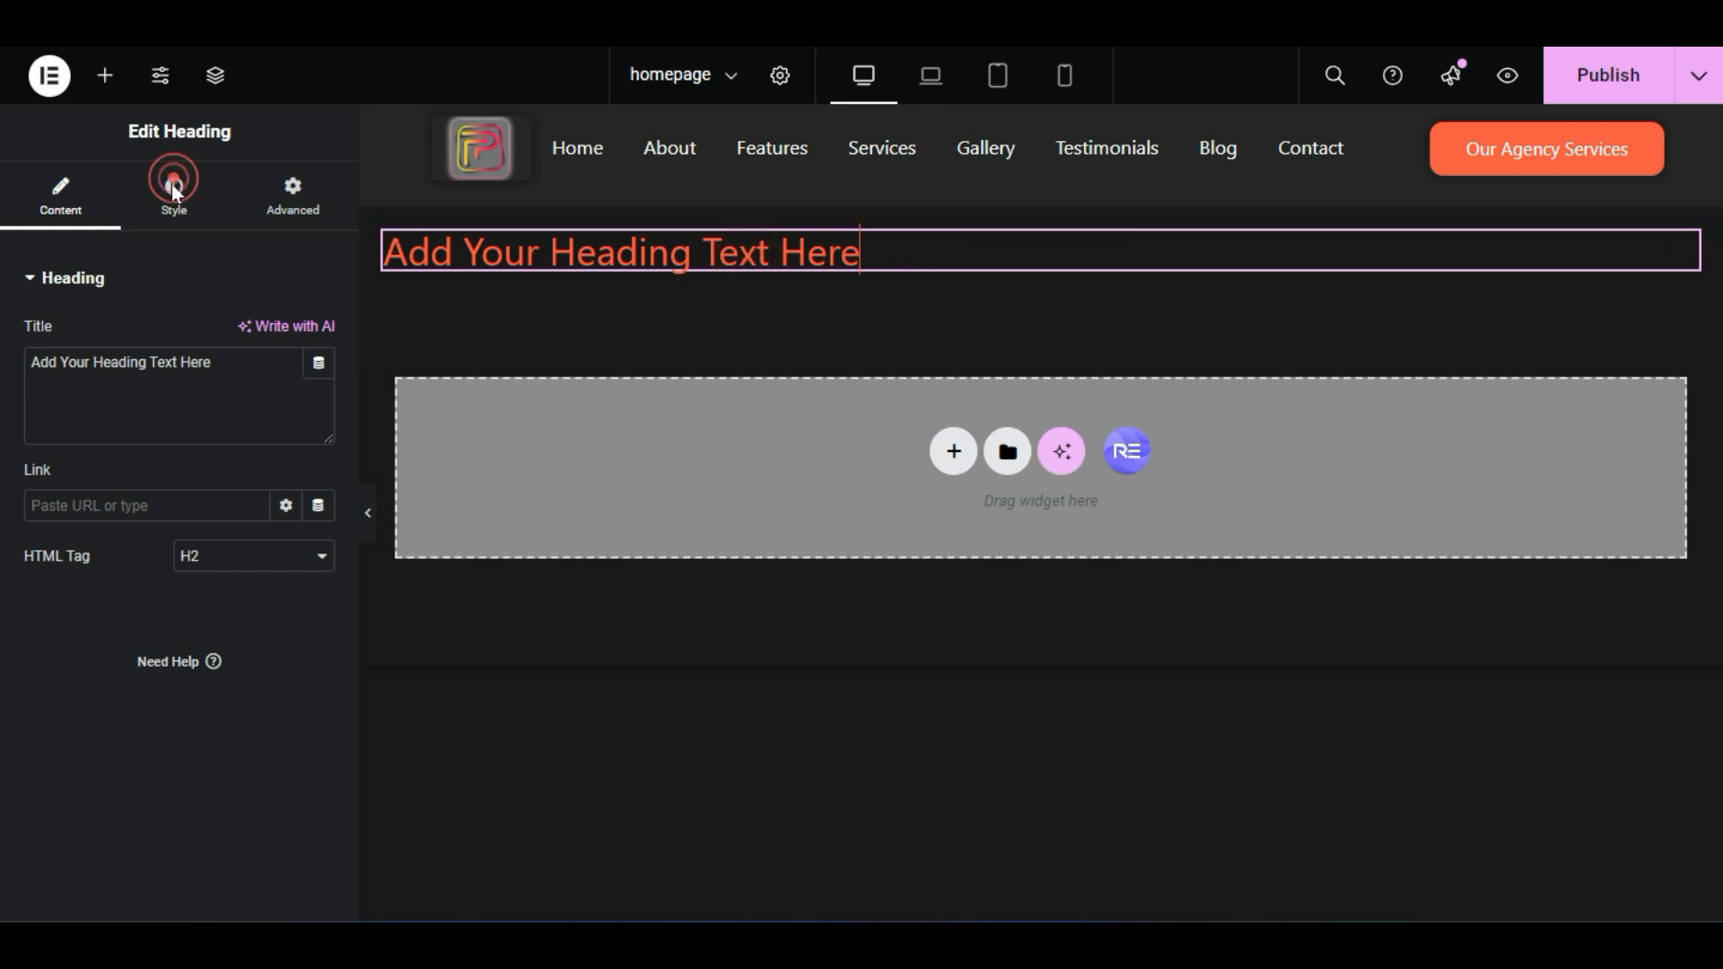
click(61, 215)
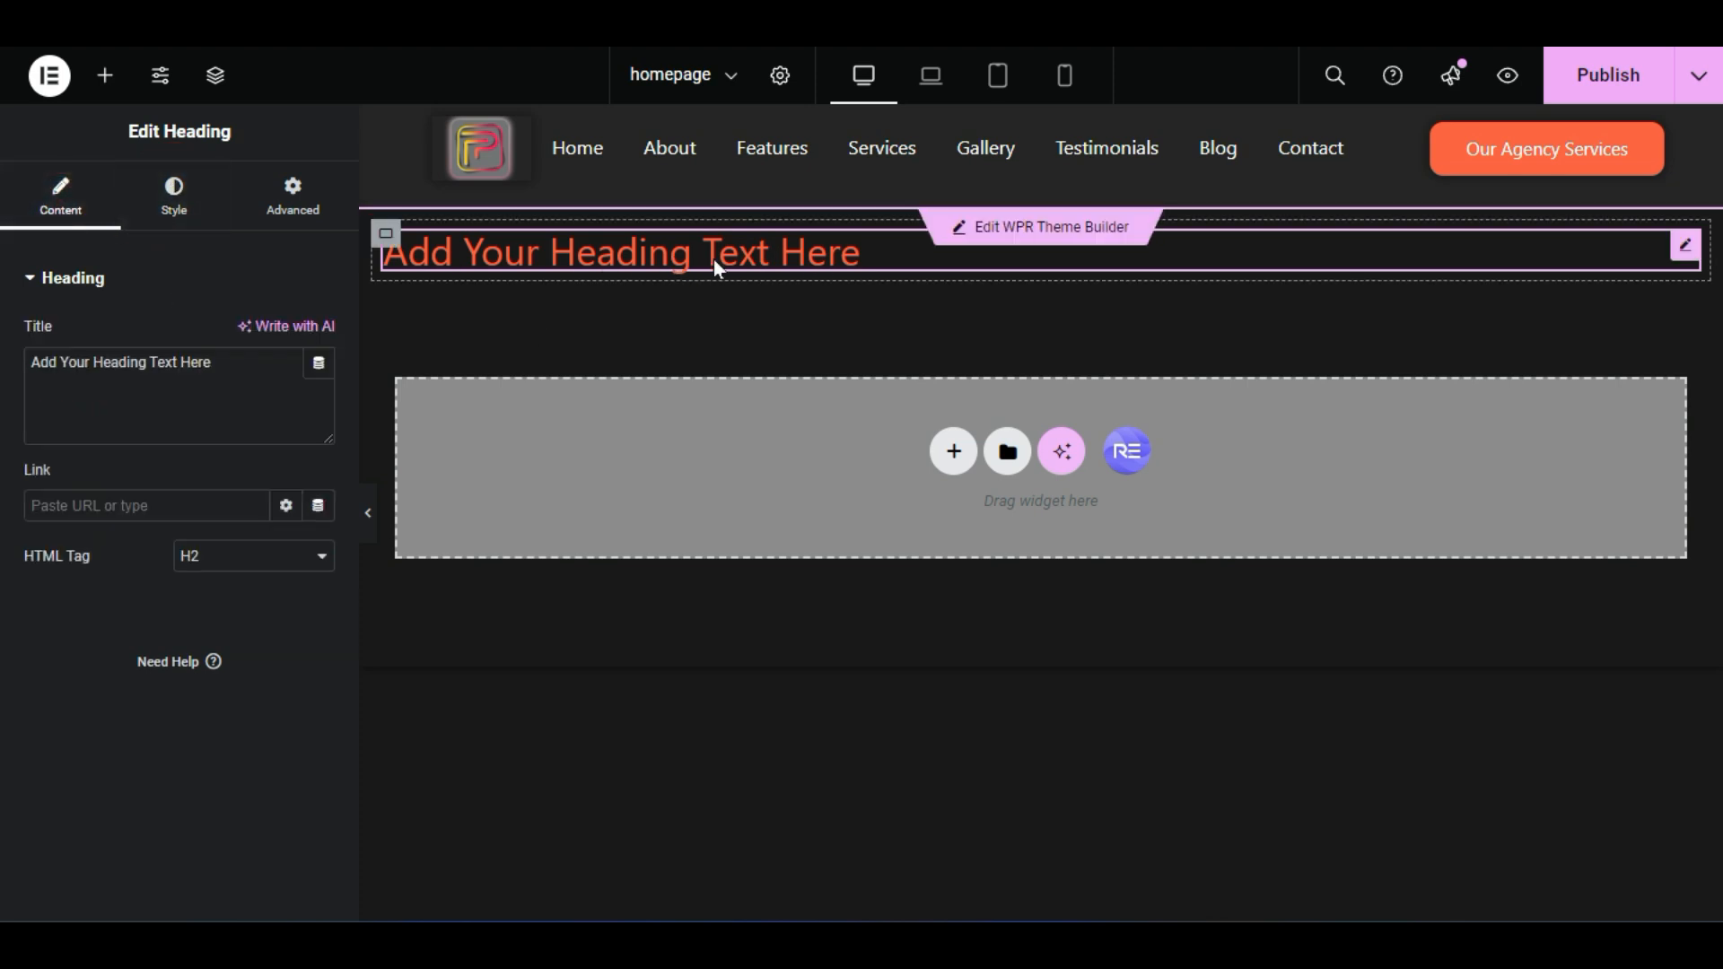
click(178, 193)
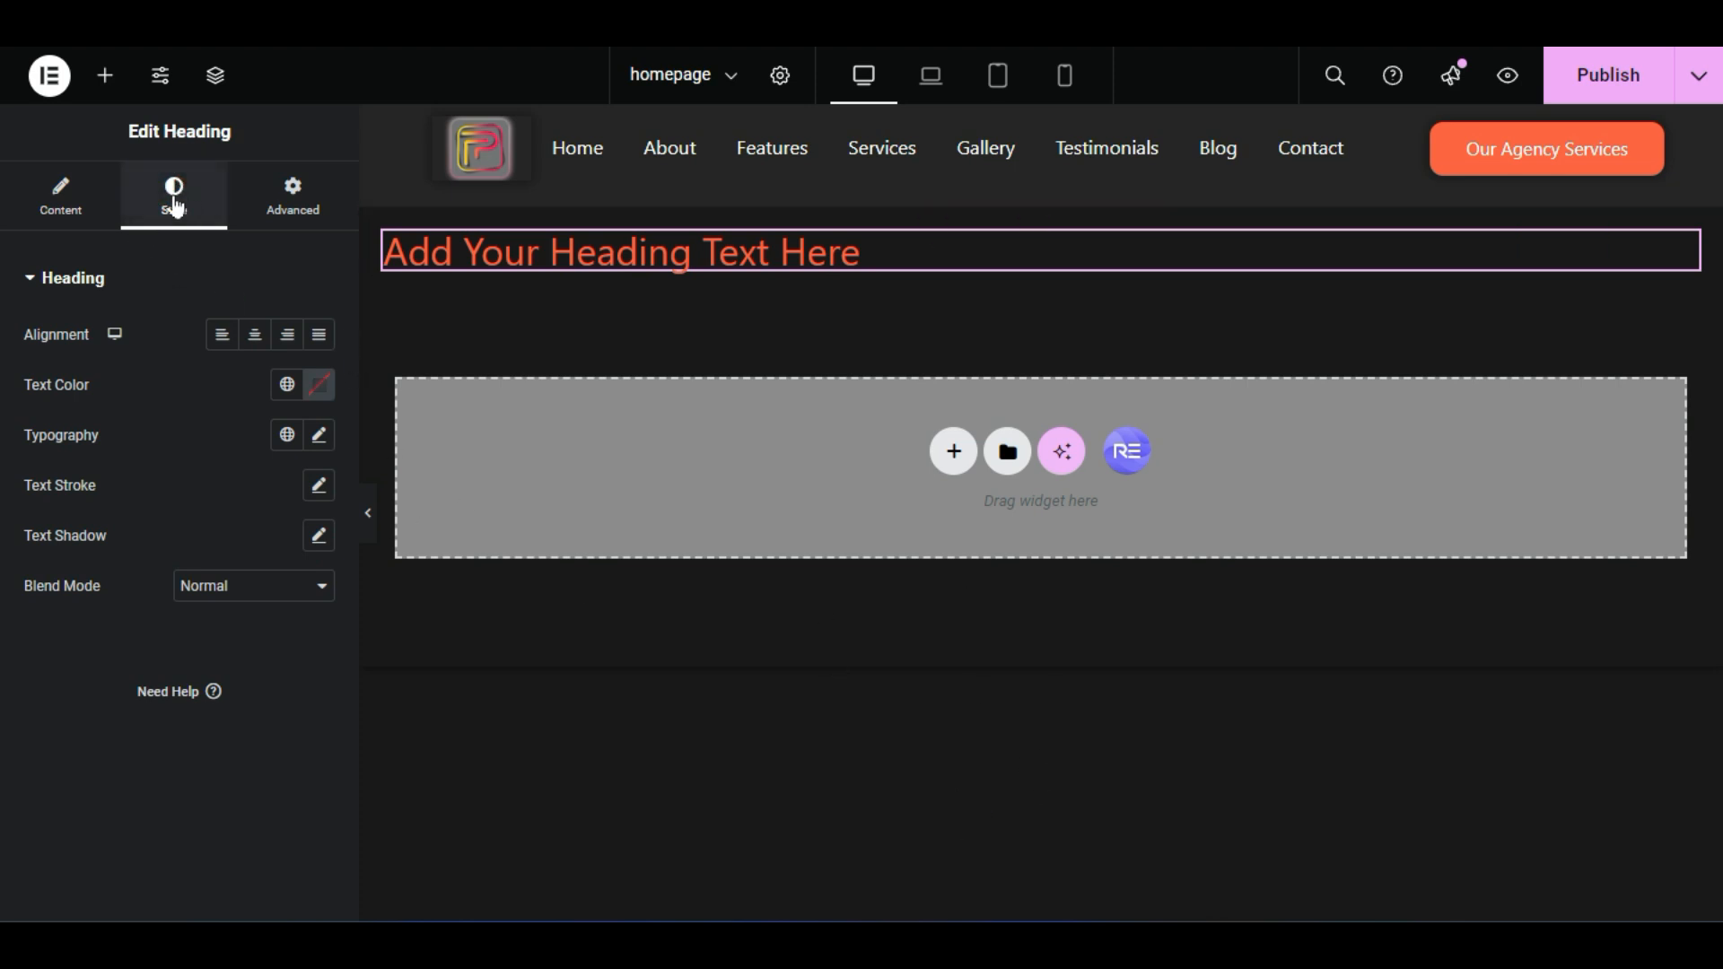
click(41, 202)
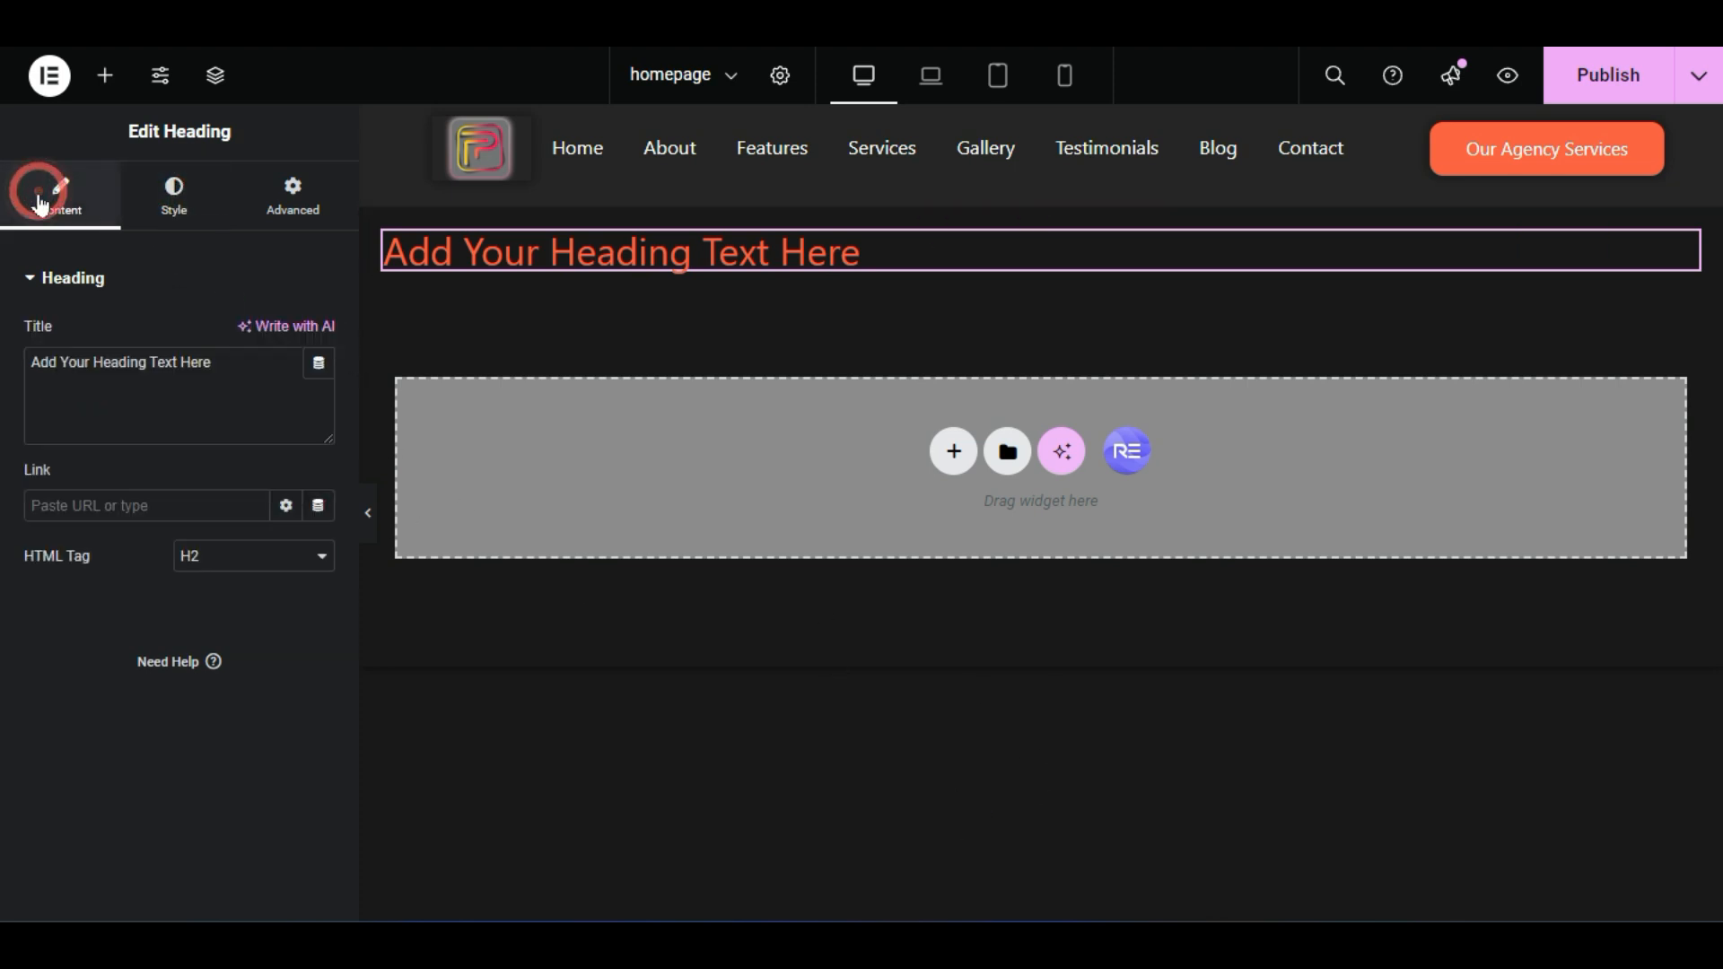
Set the new heading's text colour to white
click(184, 197)
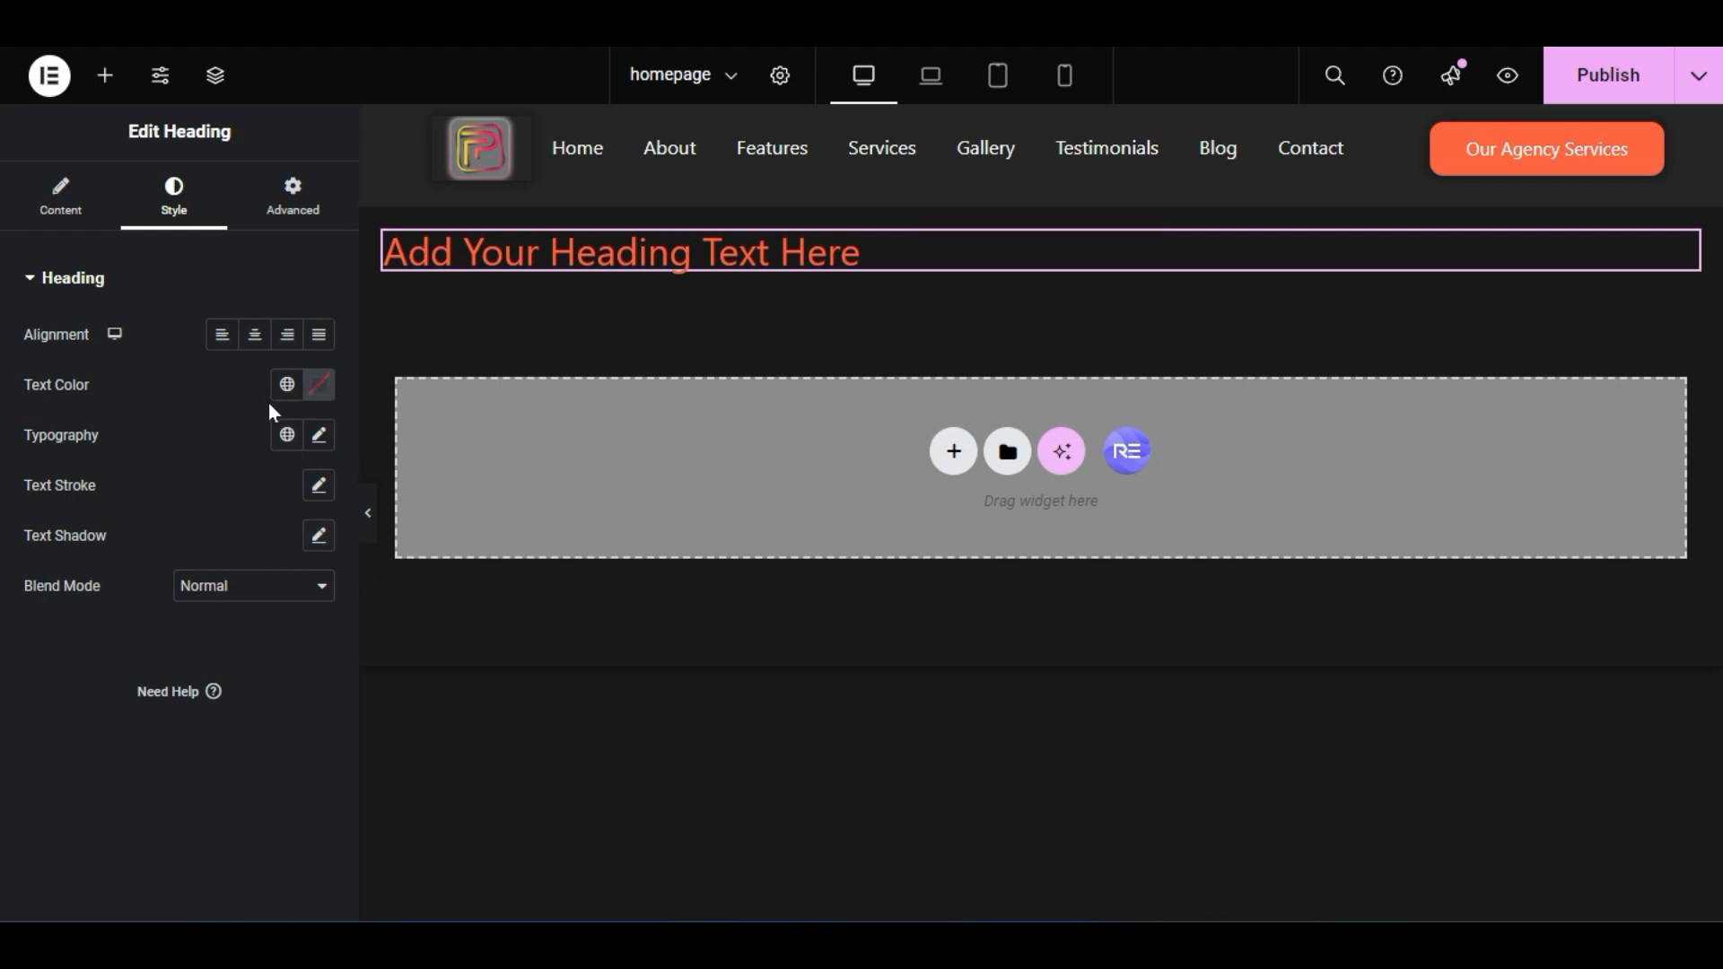
click(309, 393)
drag(230, 496, 181, 483)
drag(269, 533, 184, 469)
click(34, 724)
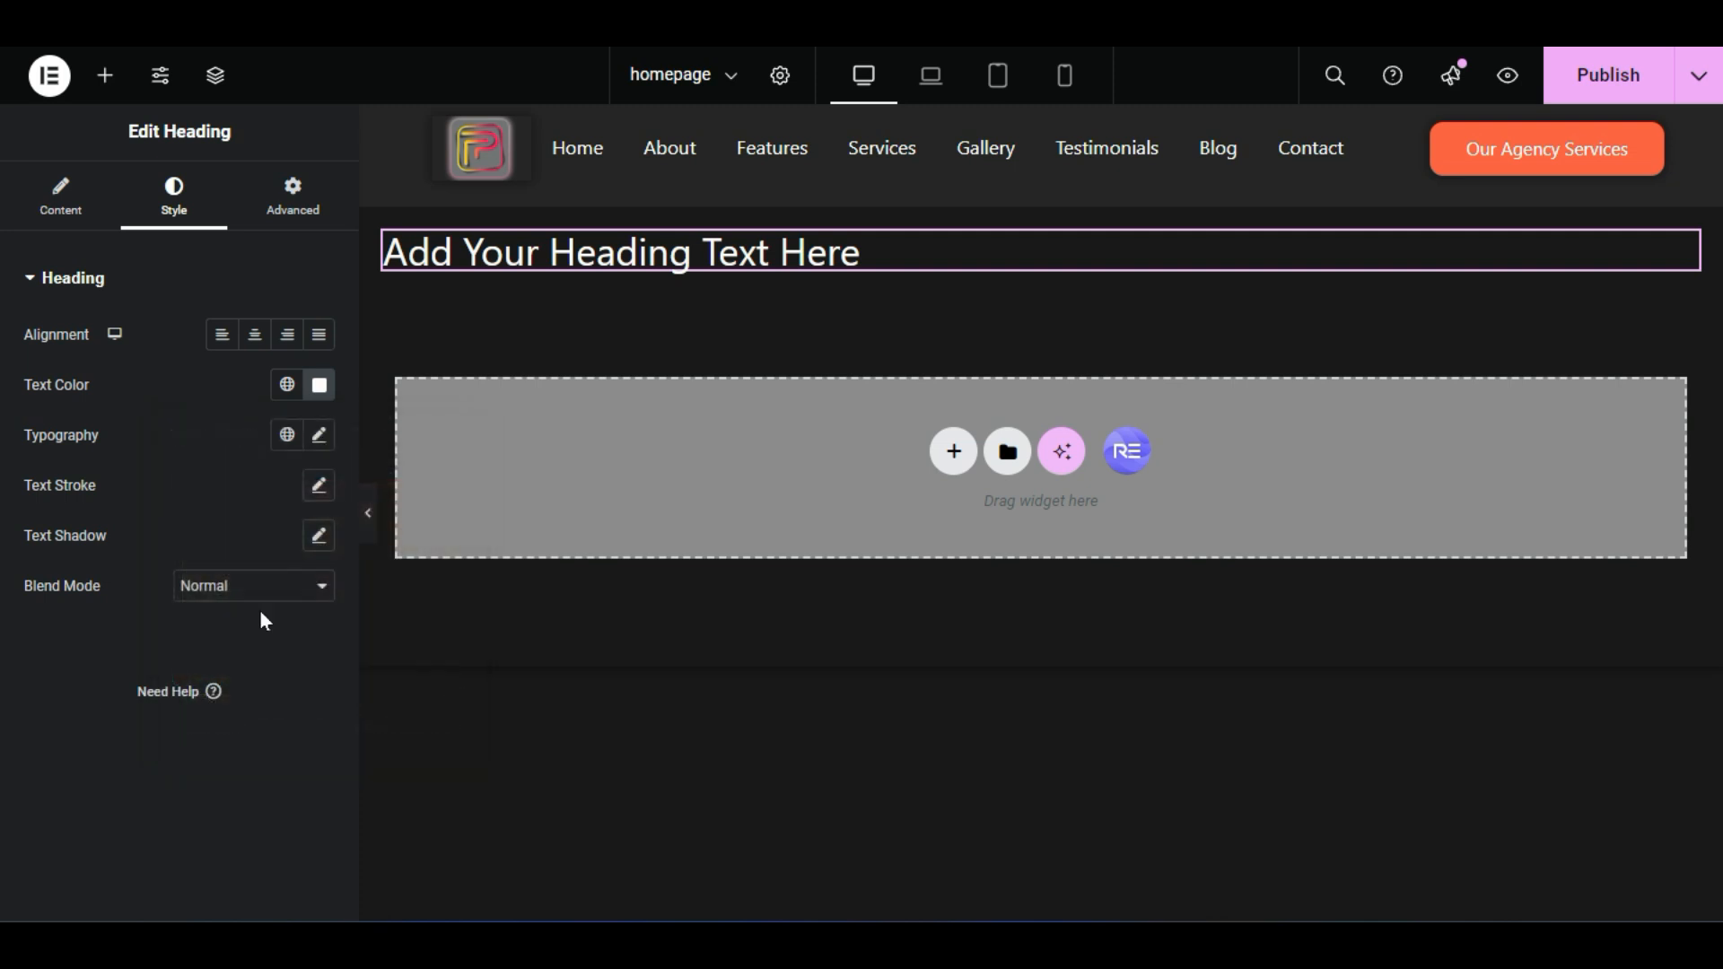